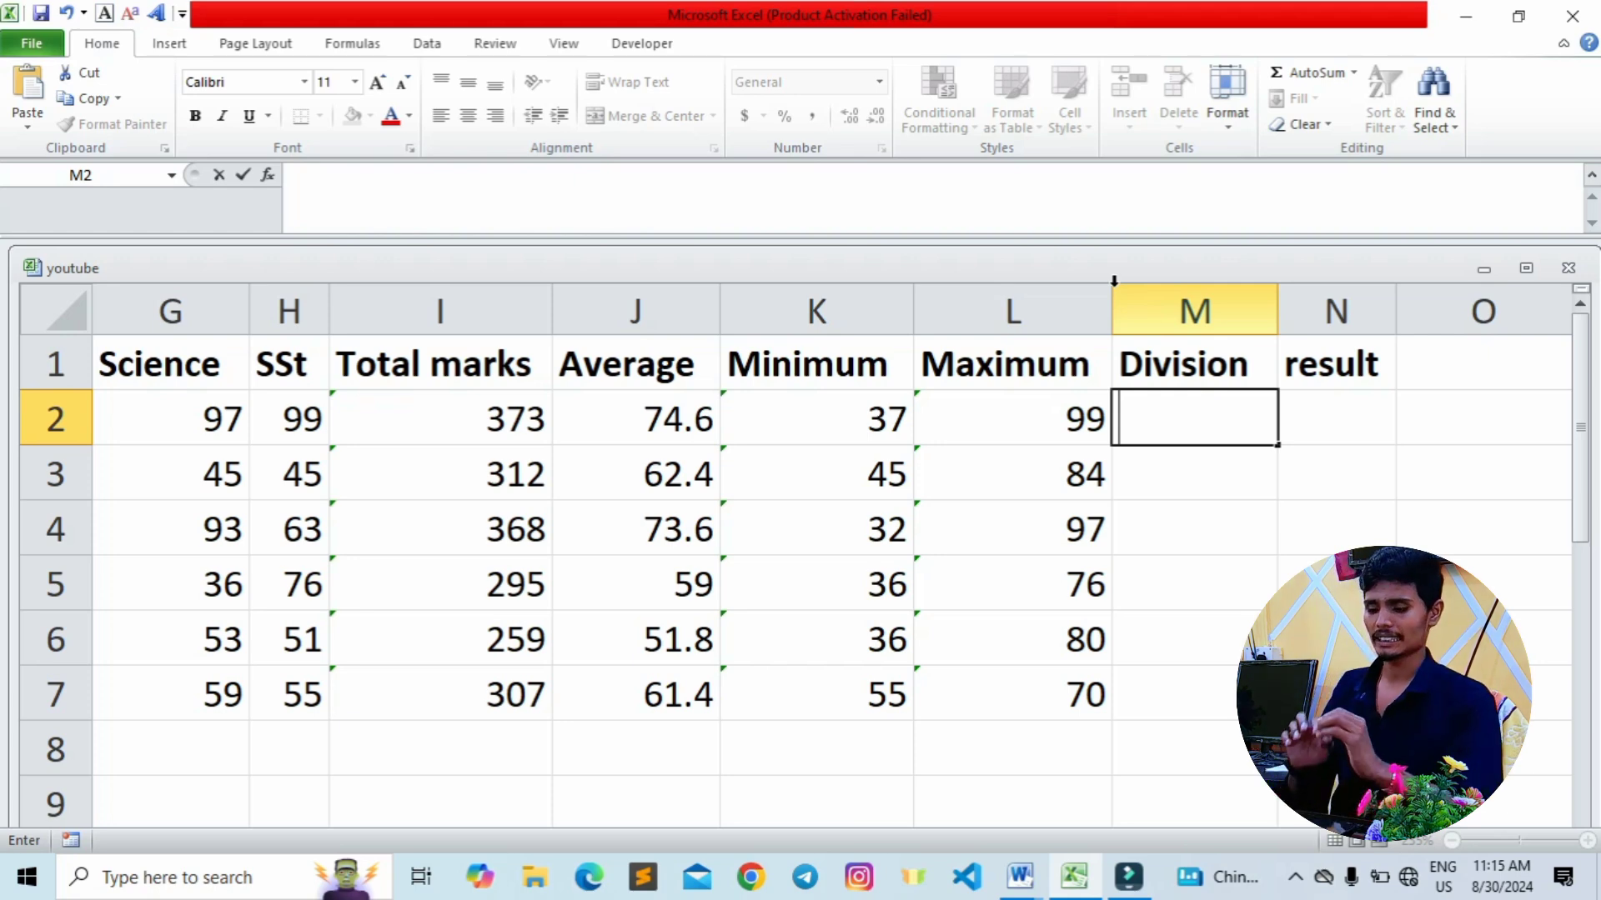
{"action": "type", "text": "="}
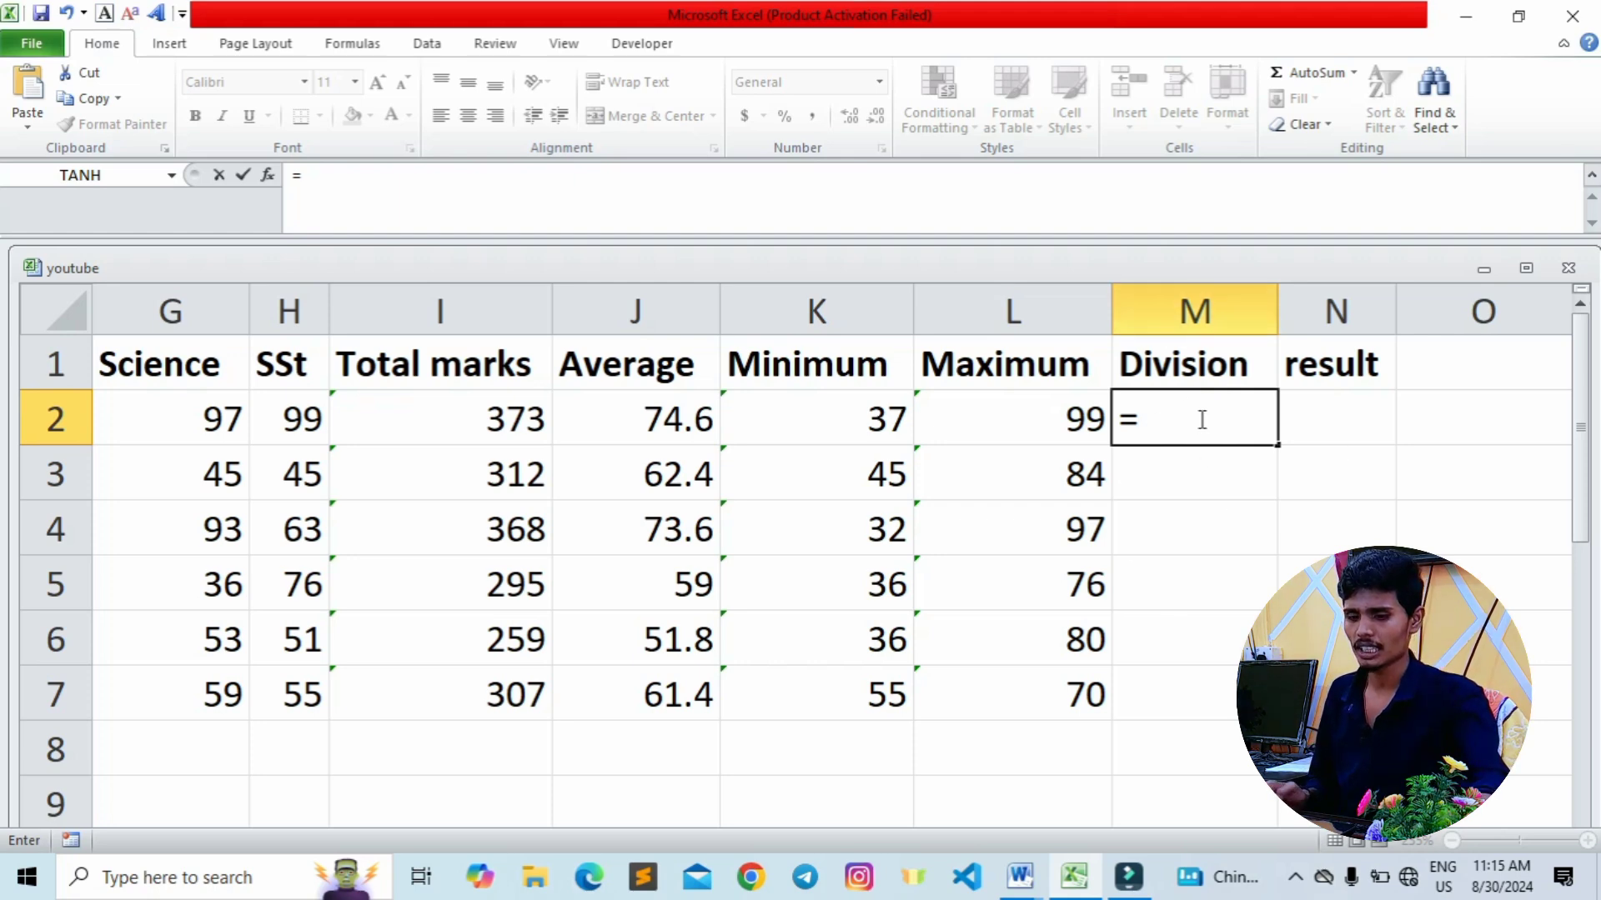
{"action": "key", "text": "BackSpace"}
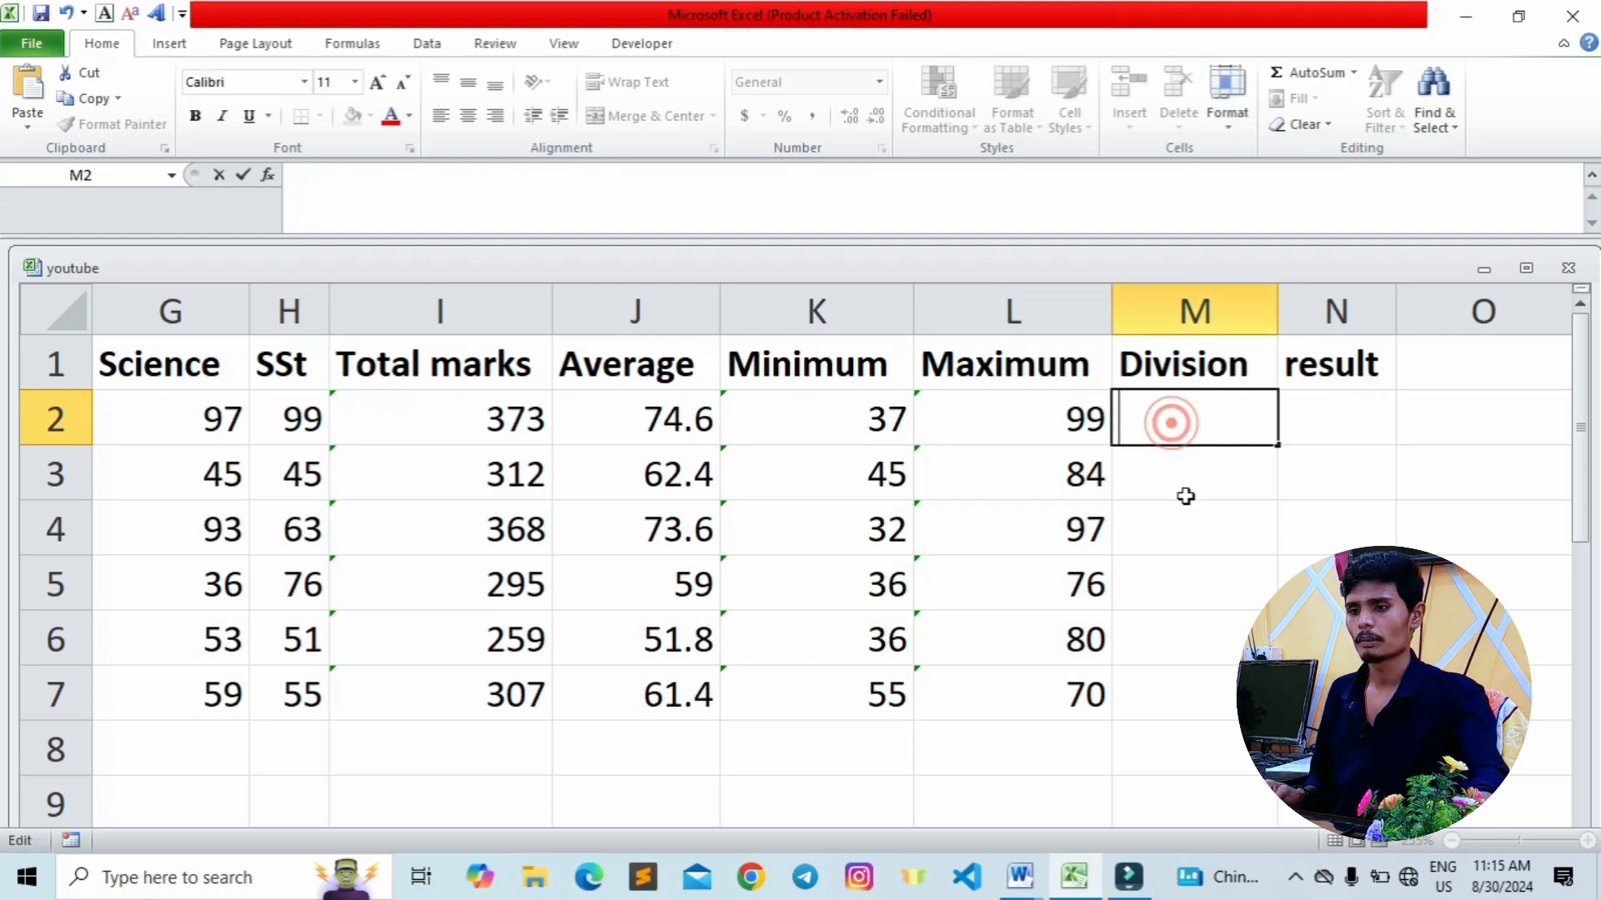
{"action": "left_click", "coordinate": [1187, 562]}
- Start an IF formula in Division cell M2 that tests I2>=300 and returns "1st" when true
{"action": "left_click", "coordinate": [1176, 442]}
{"action": "scroll", "coordinate": [1177, 442], "scroll_direction": "up", "scroll_amount": 5}
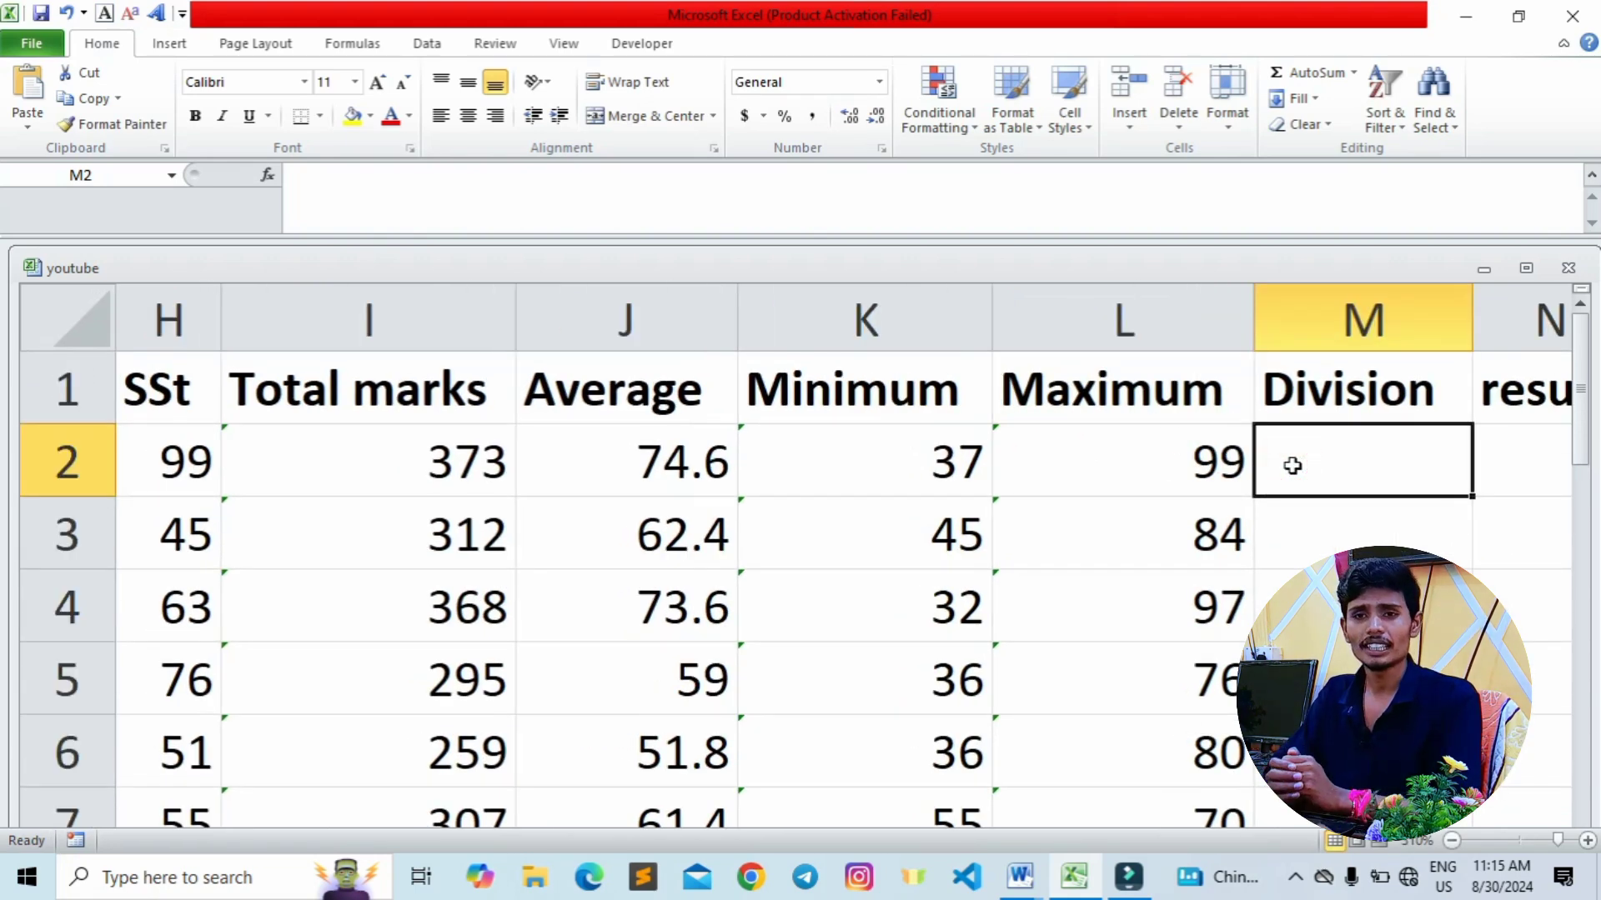
{"action": "type", "text": "="}
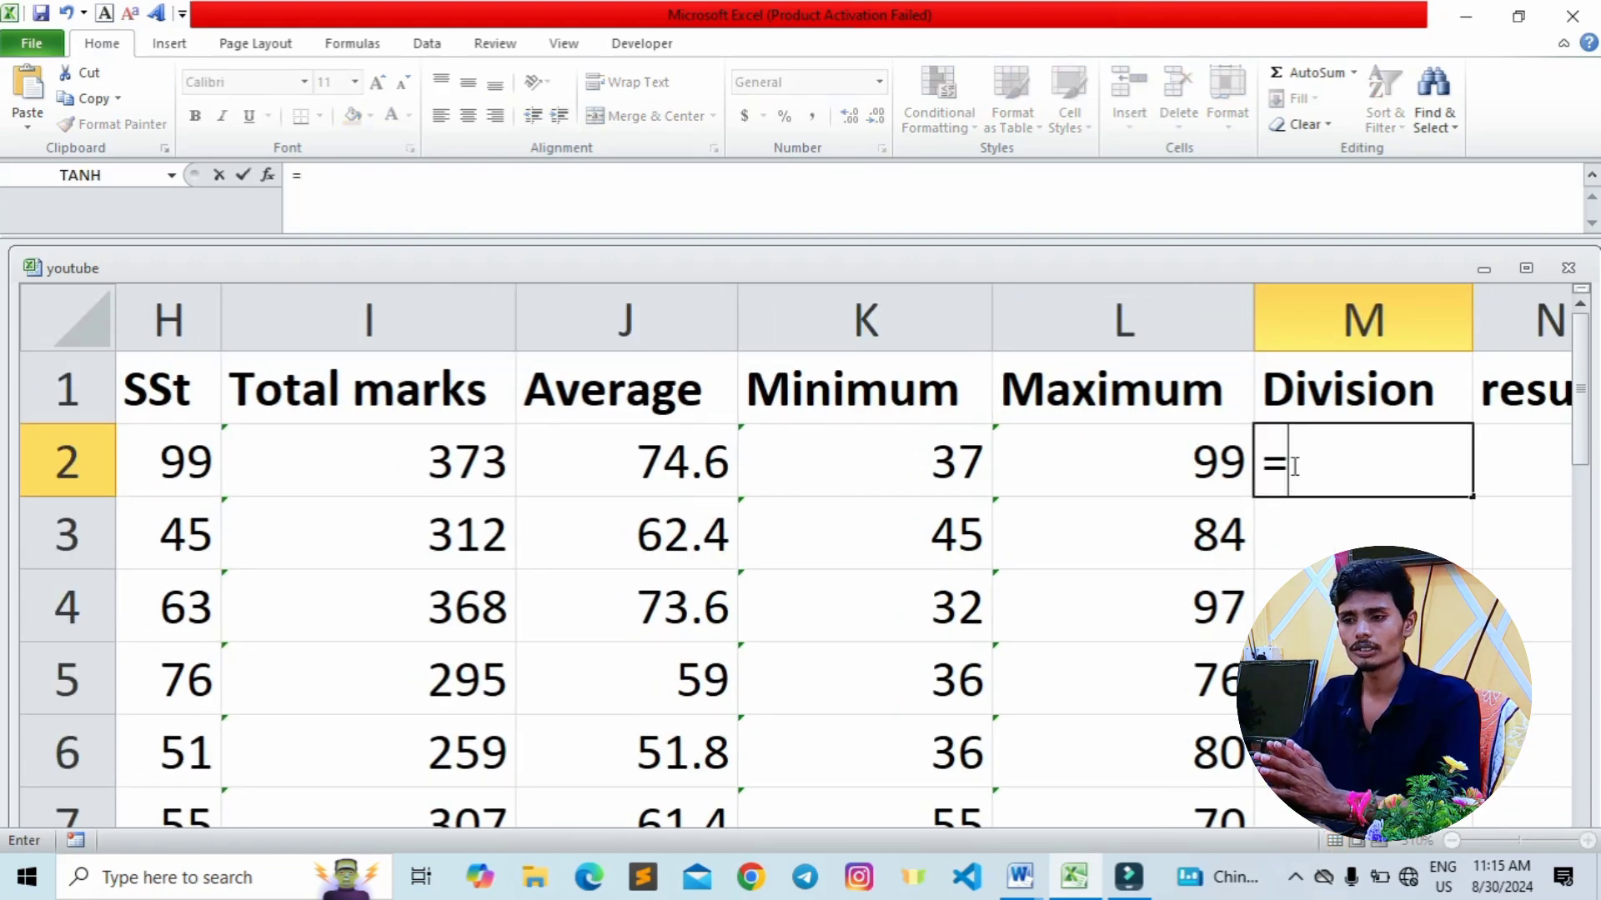
{"action": "type", "text": "if("}
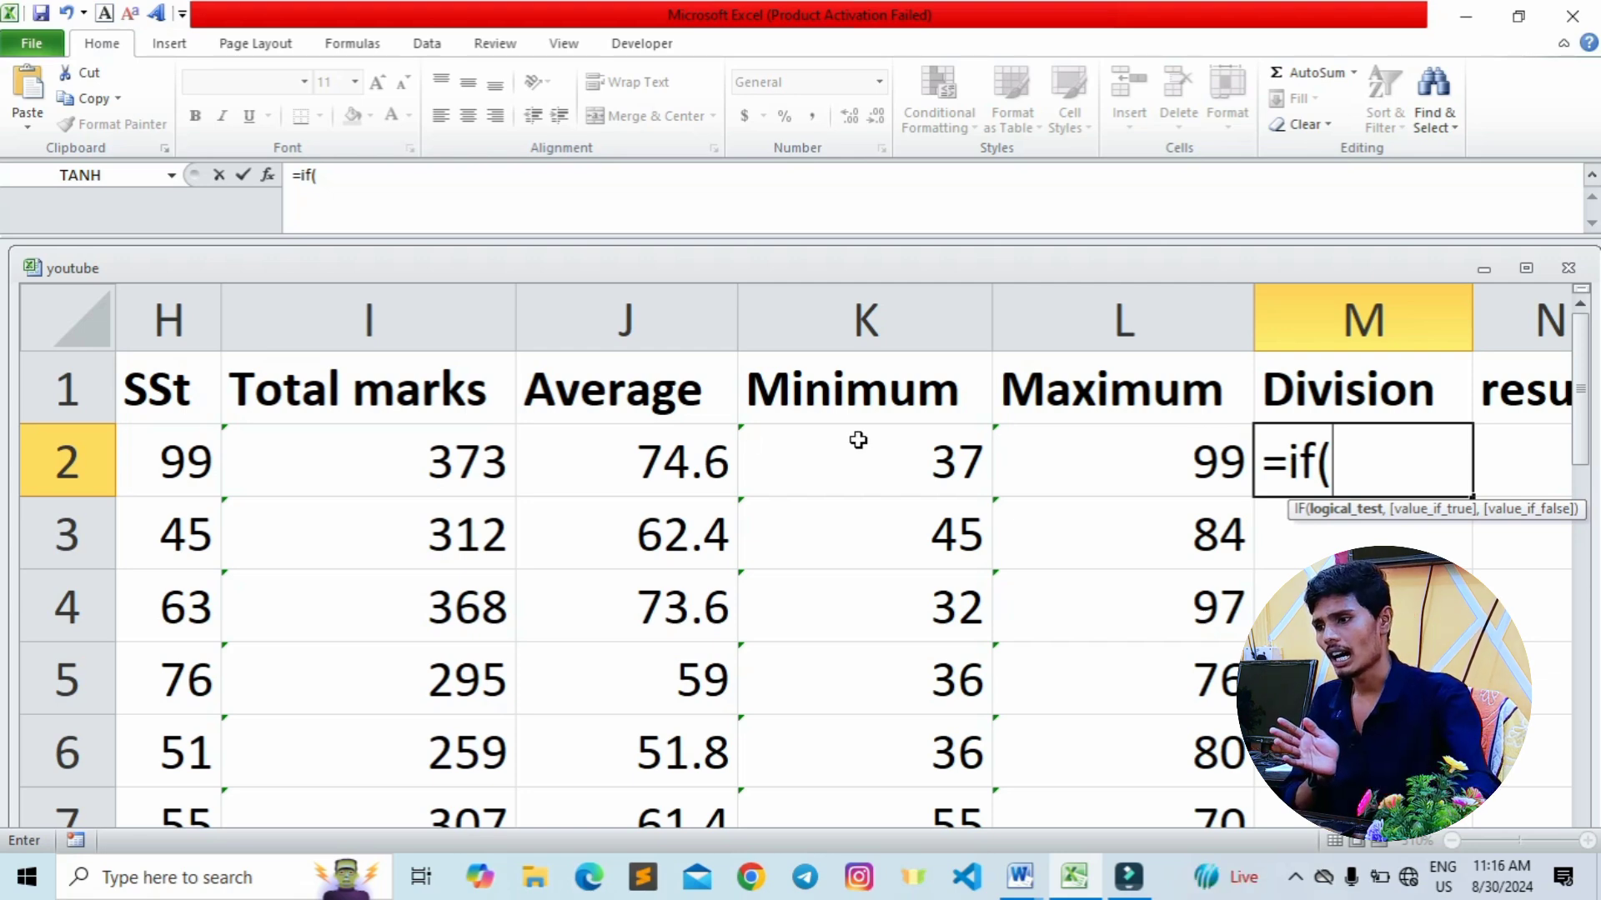
{"action": "left_click", "coordinate": [407, 480]}
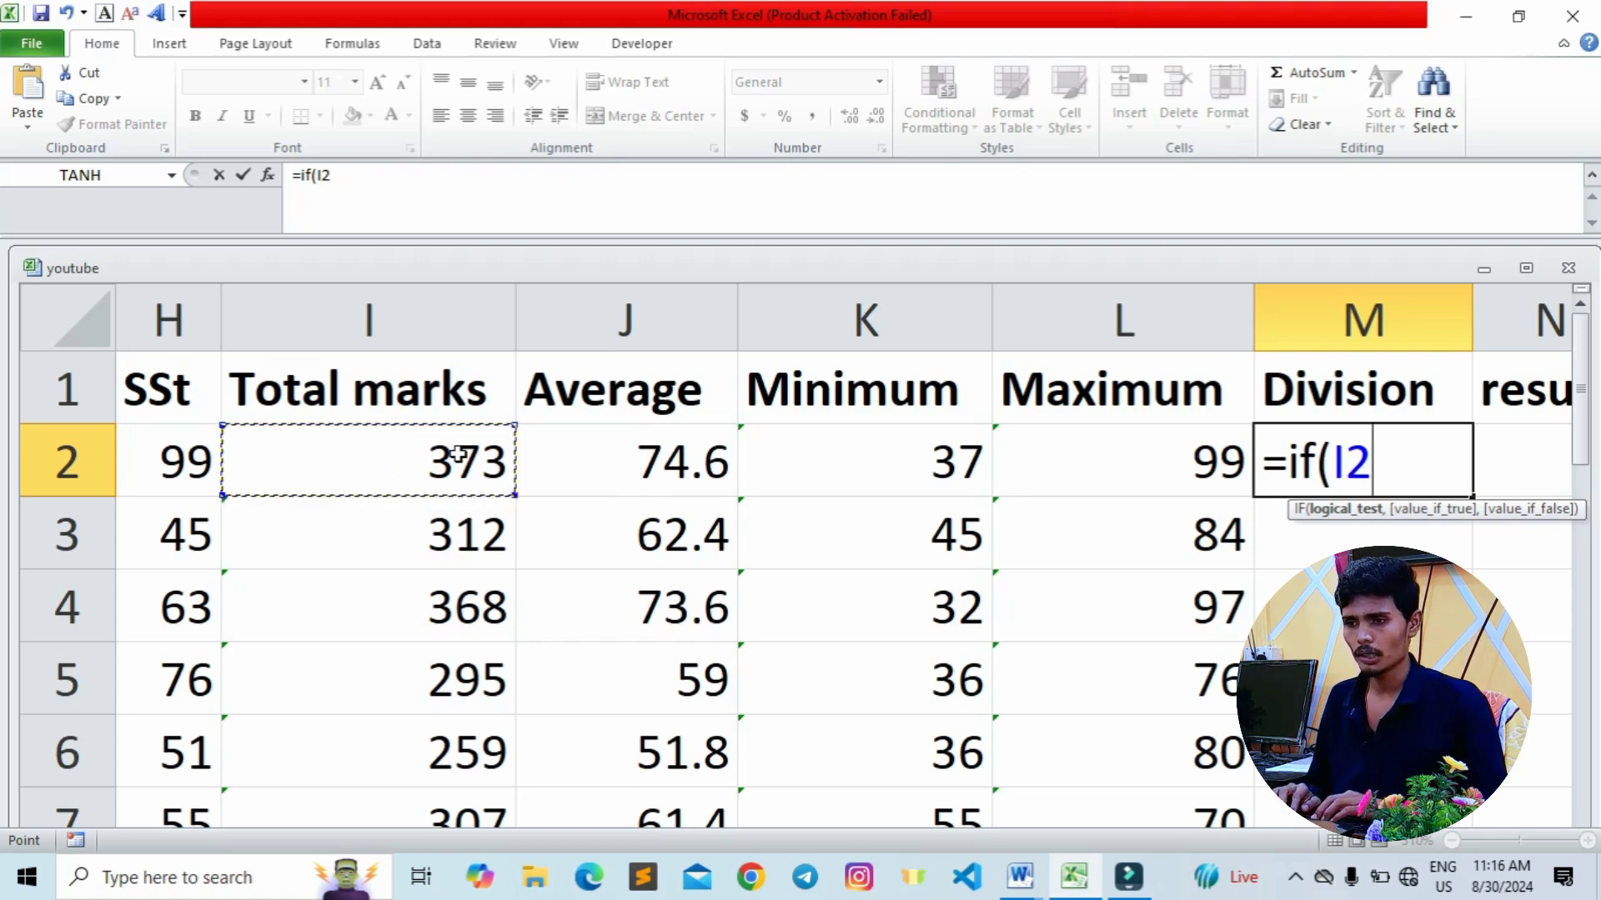
{"action": "type", "text": ">="}
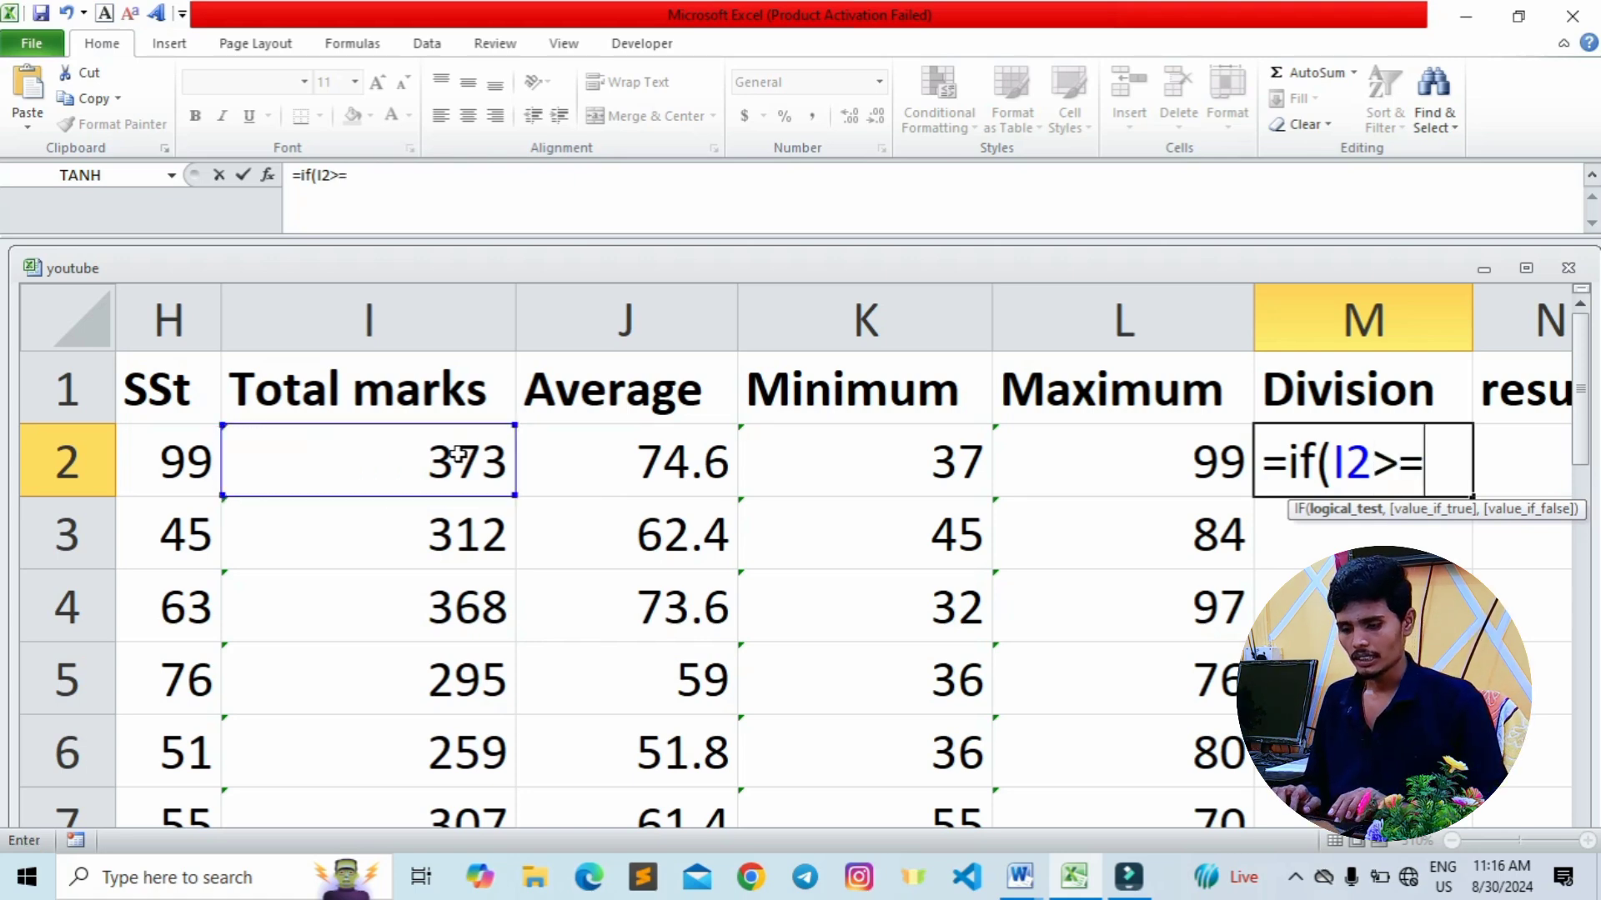
{"action": "type", "text": "300"}
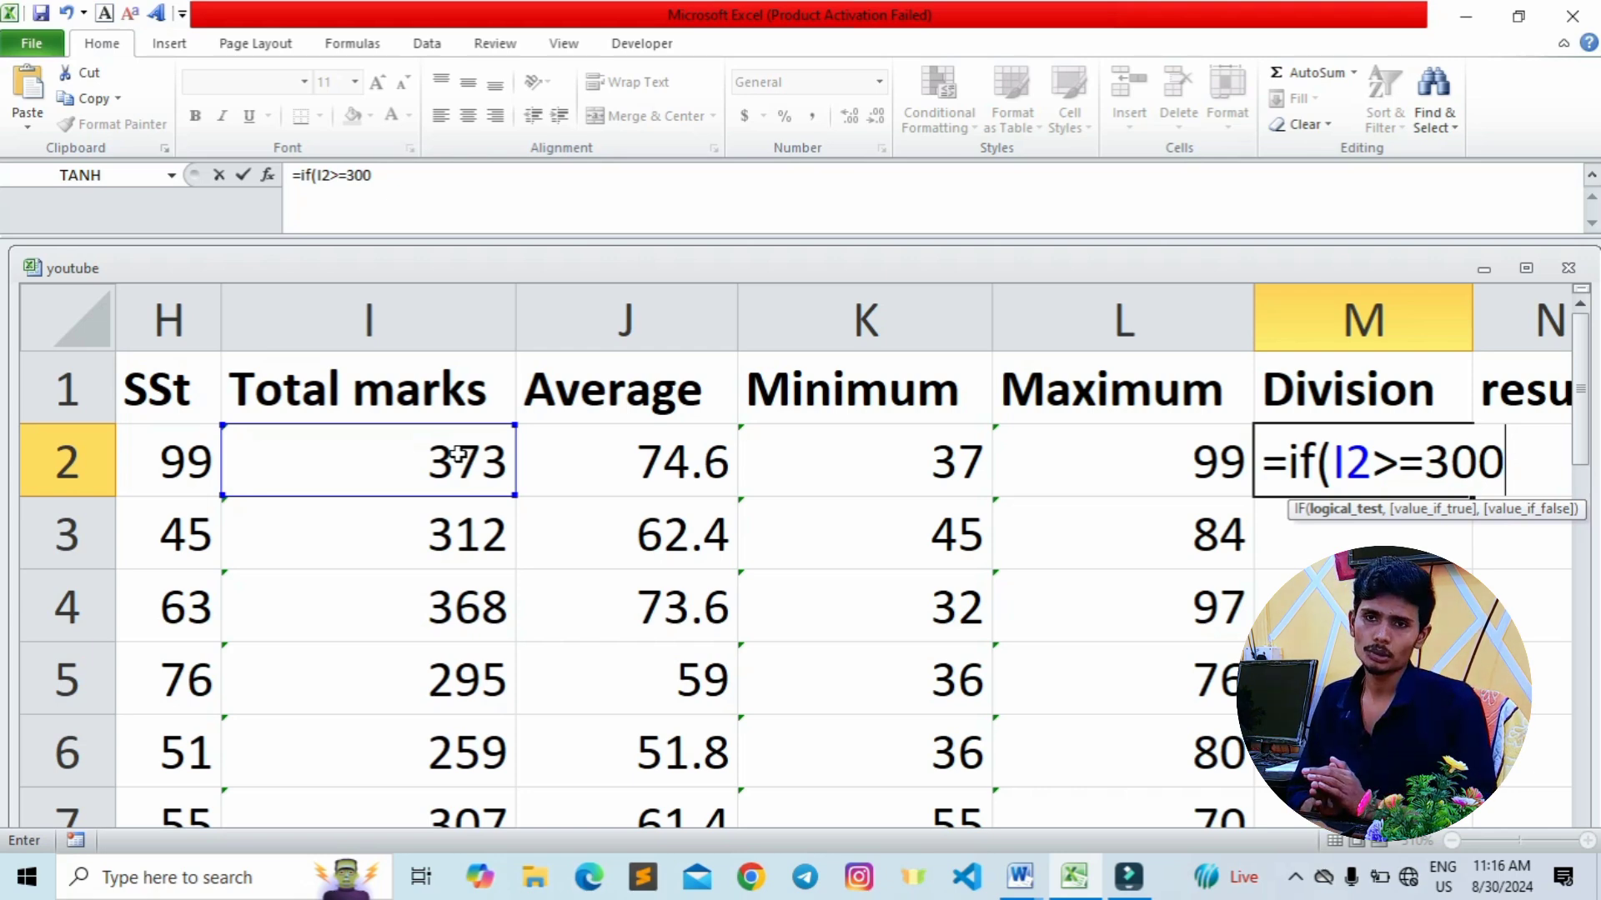
{"action": "type", "text": ",\"2"}
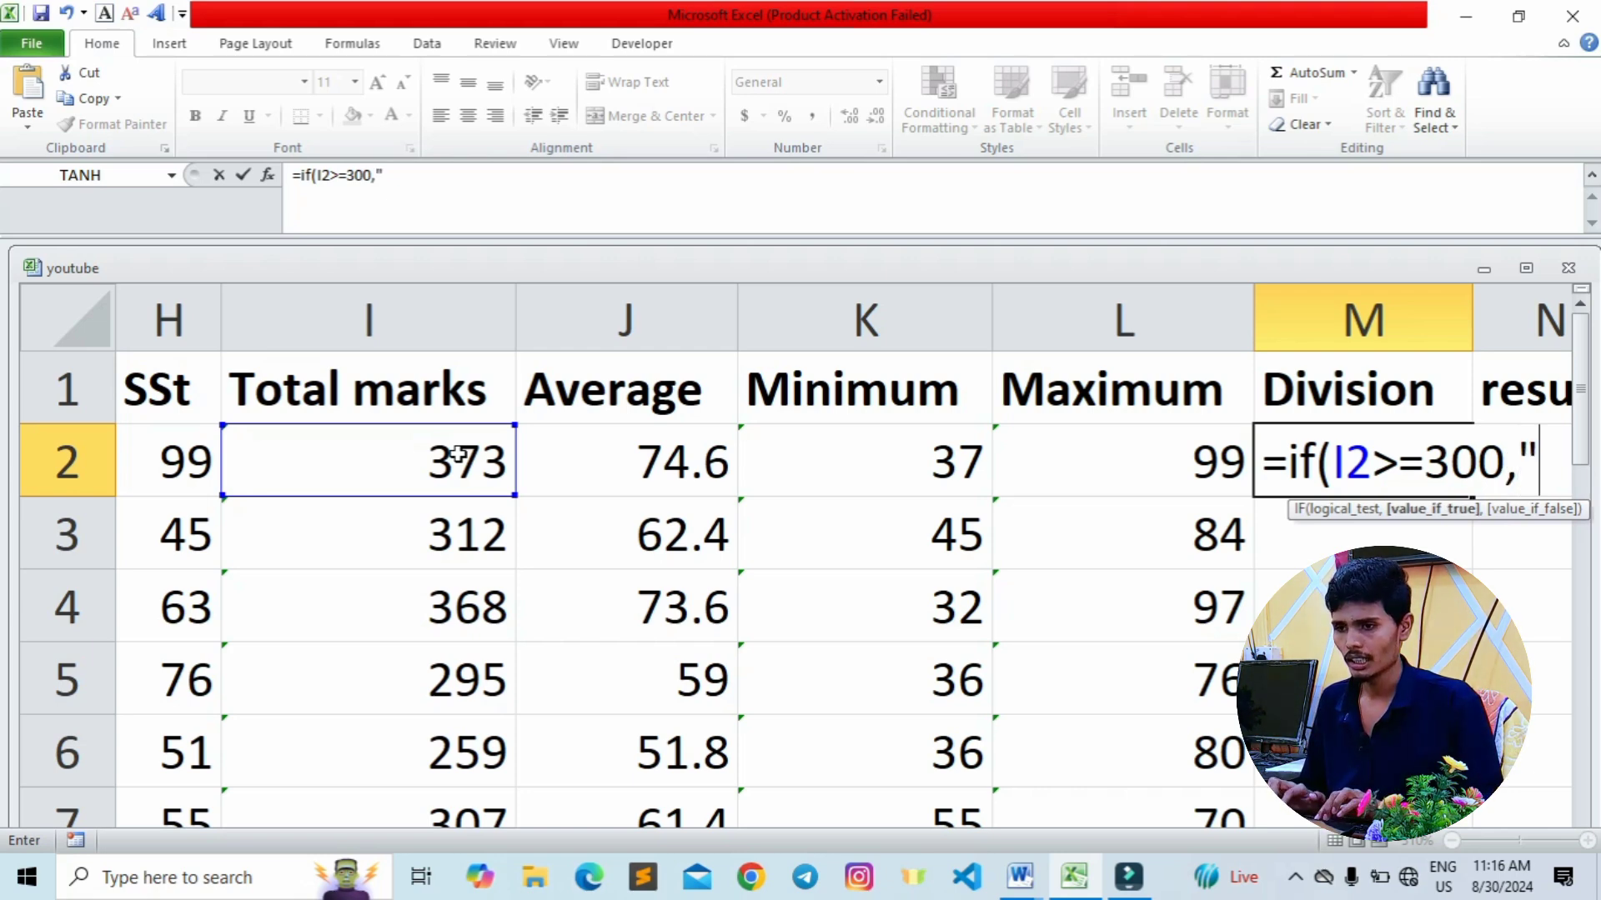
{"action": "key", "text": "BackSpace"}
{"action": "type", "text": "1st\"-"}
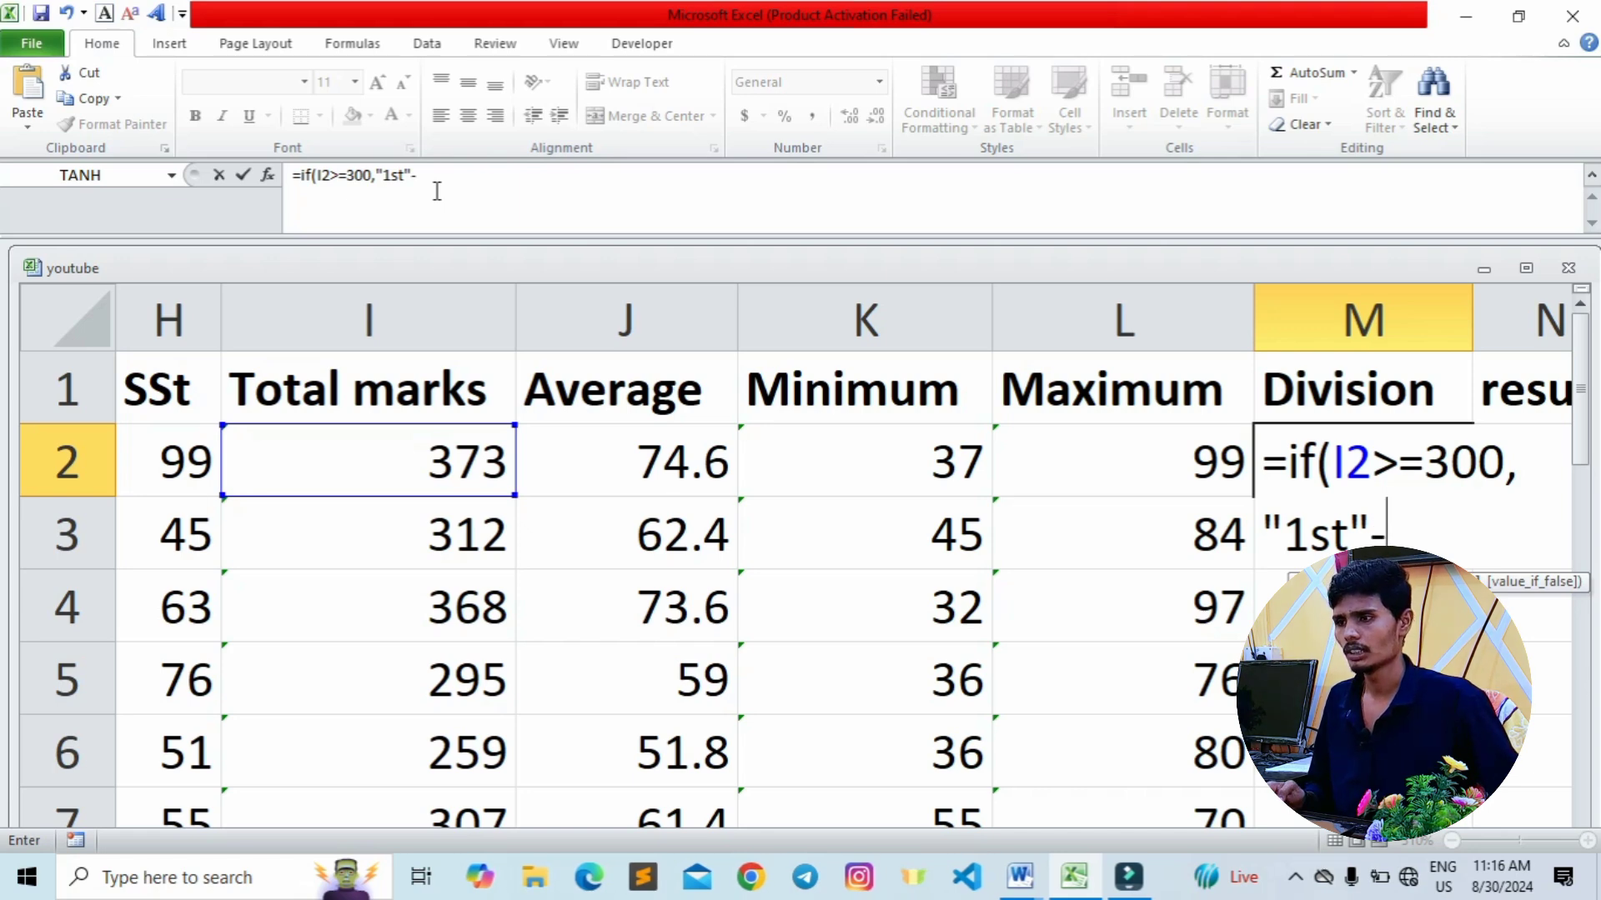
- Examine the parts of the M2 formula: the IF function name, the I2>=300 test and its value-if-true argument
{"action": "key", "text": "super+plus"}
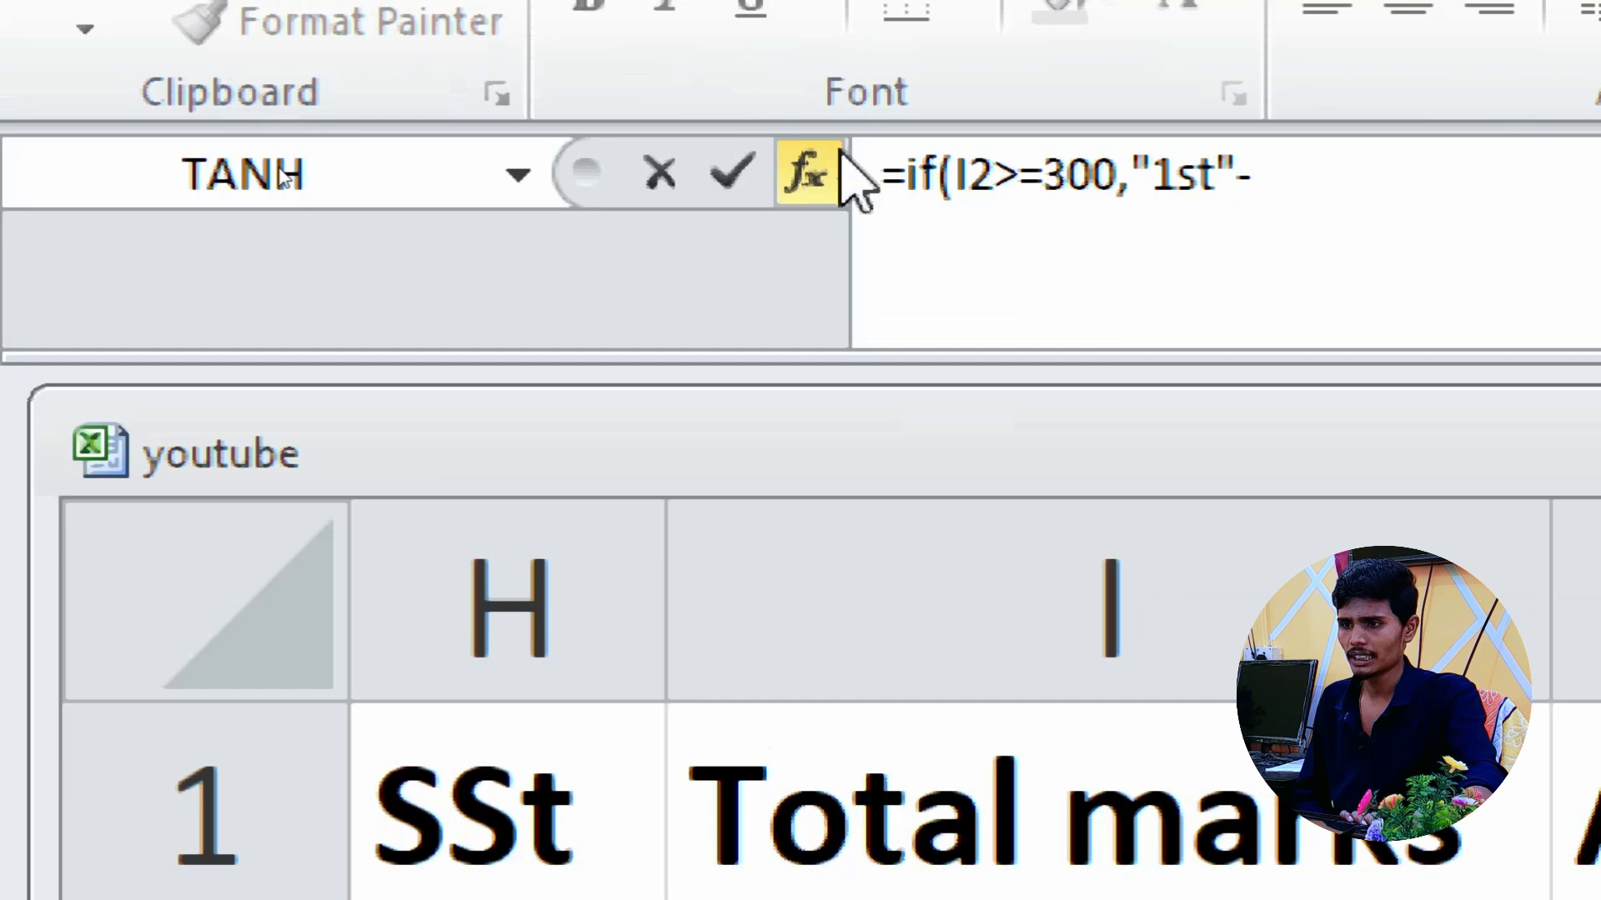
{"action": "left_click", "coordinate": [911, 171]}
{"action": "double_click", "coordinate": [922, 171]}
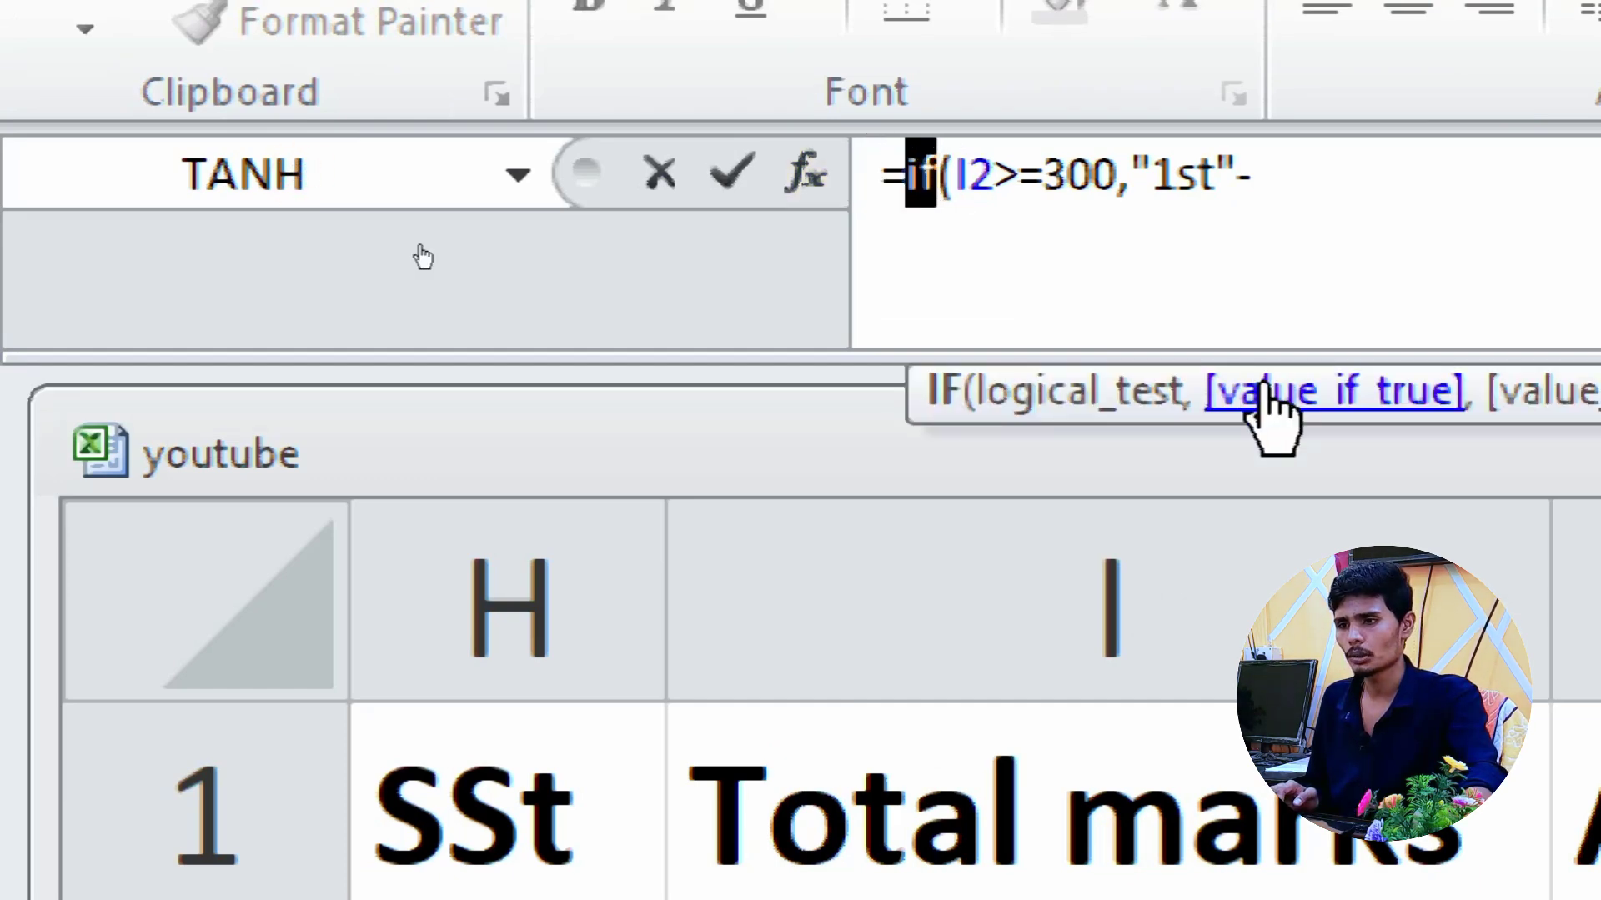
{"action": "left_click", "coordinate": [965, 184]}
{"action": "left_click_drag", "start_coordinate": [964, 184], "coordinate": [1009, 184]}
{"action": "left_click", "coordinate": [1009, 184]}
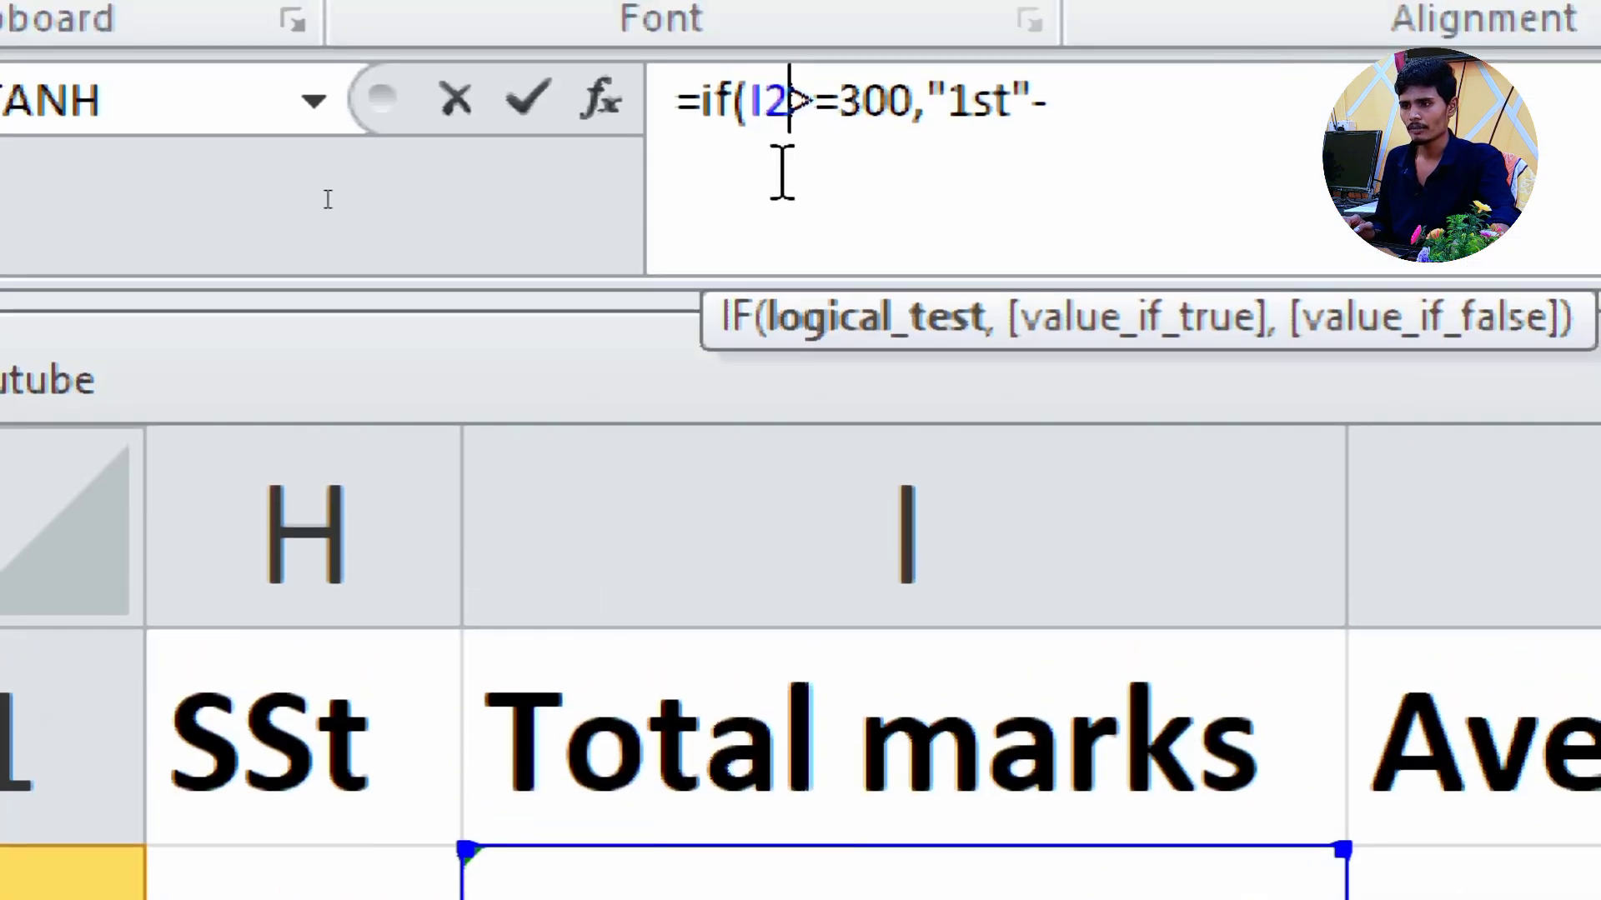
{"action": "left_click_drag", "start_coordinate": [788, 90], "coordinate": [927, 117]}
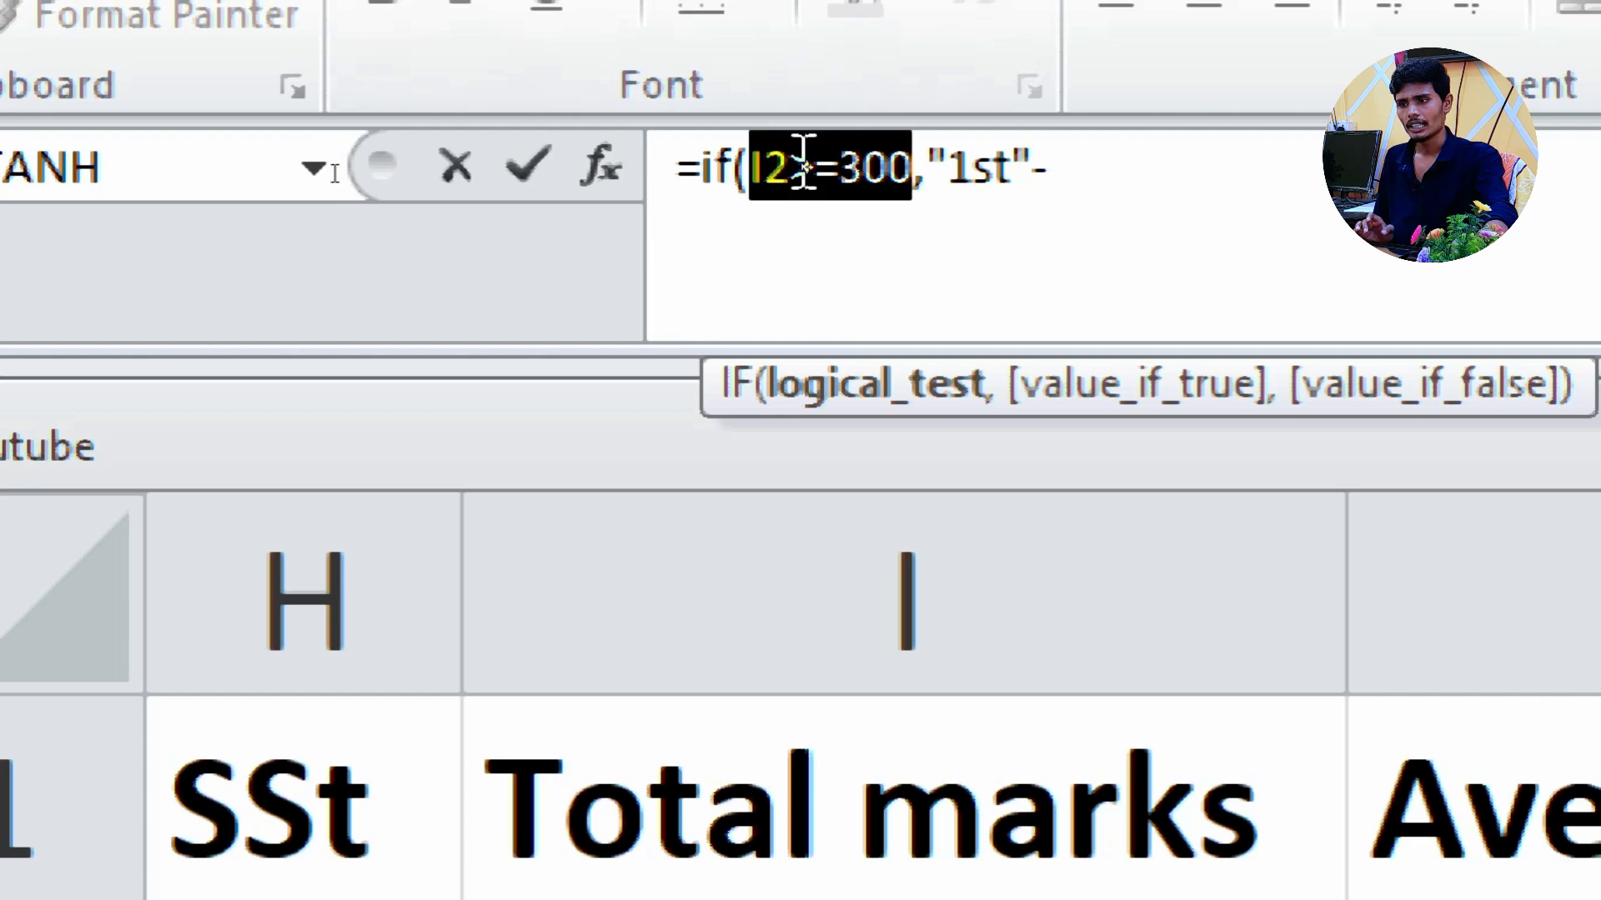
{"action": "left_click_drag", "start_coordinate": [803, 163], "coordinate": [908, 186]}
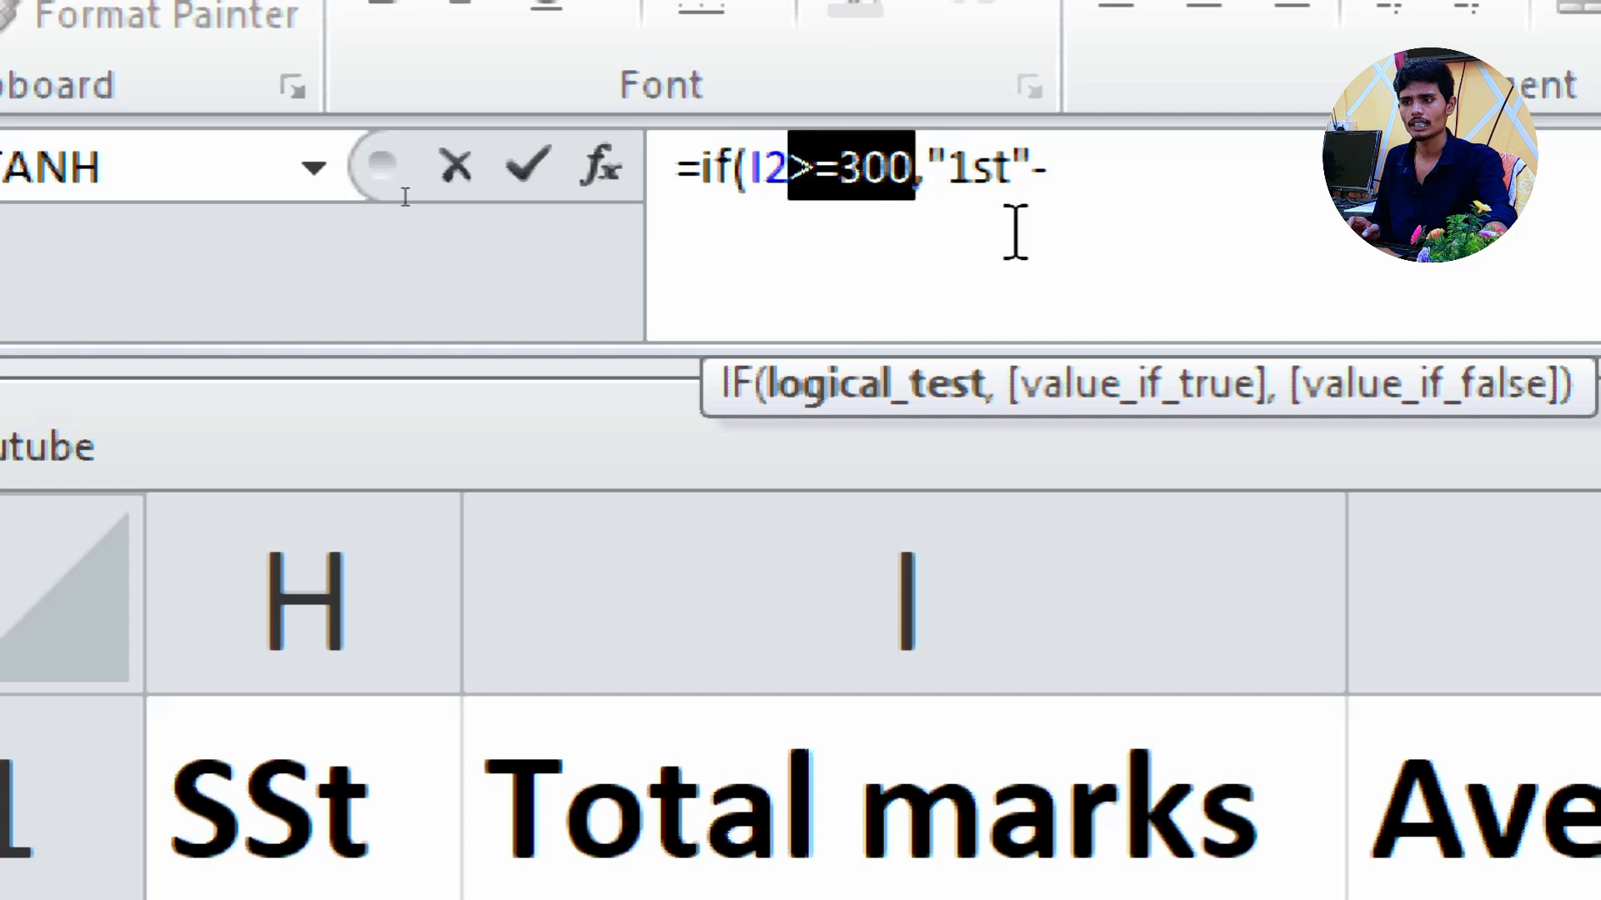
{"action": "left_click", "coordinate": [926, 183]}
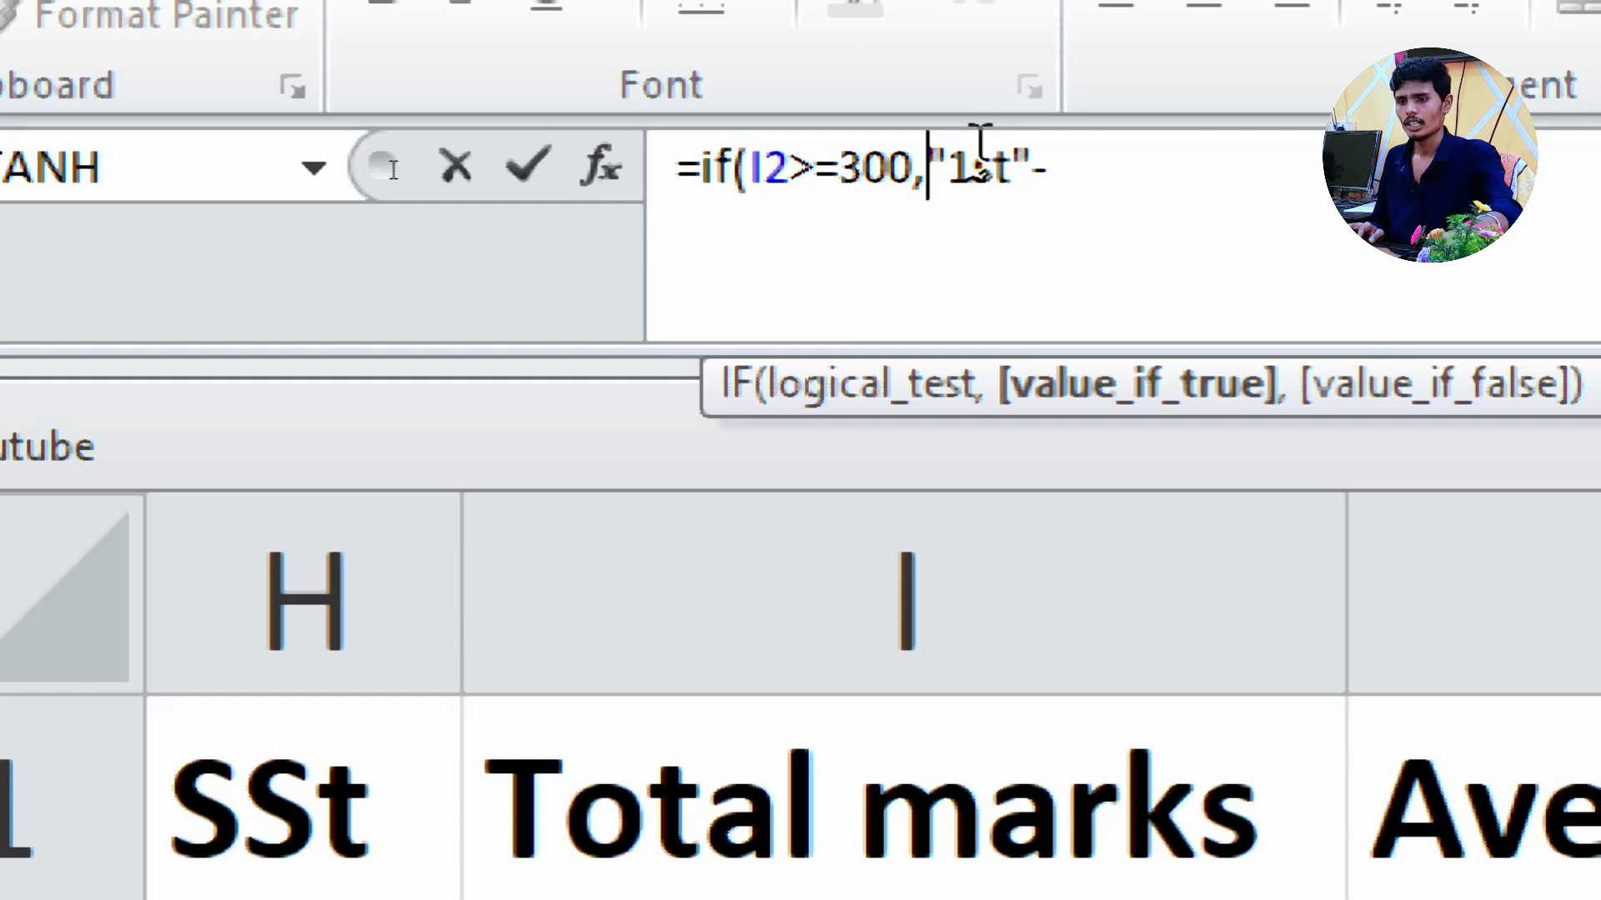
{"action": "key", "text": "super+minus"}
{"action": "key", "text": "super+minus"}
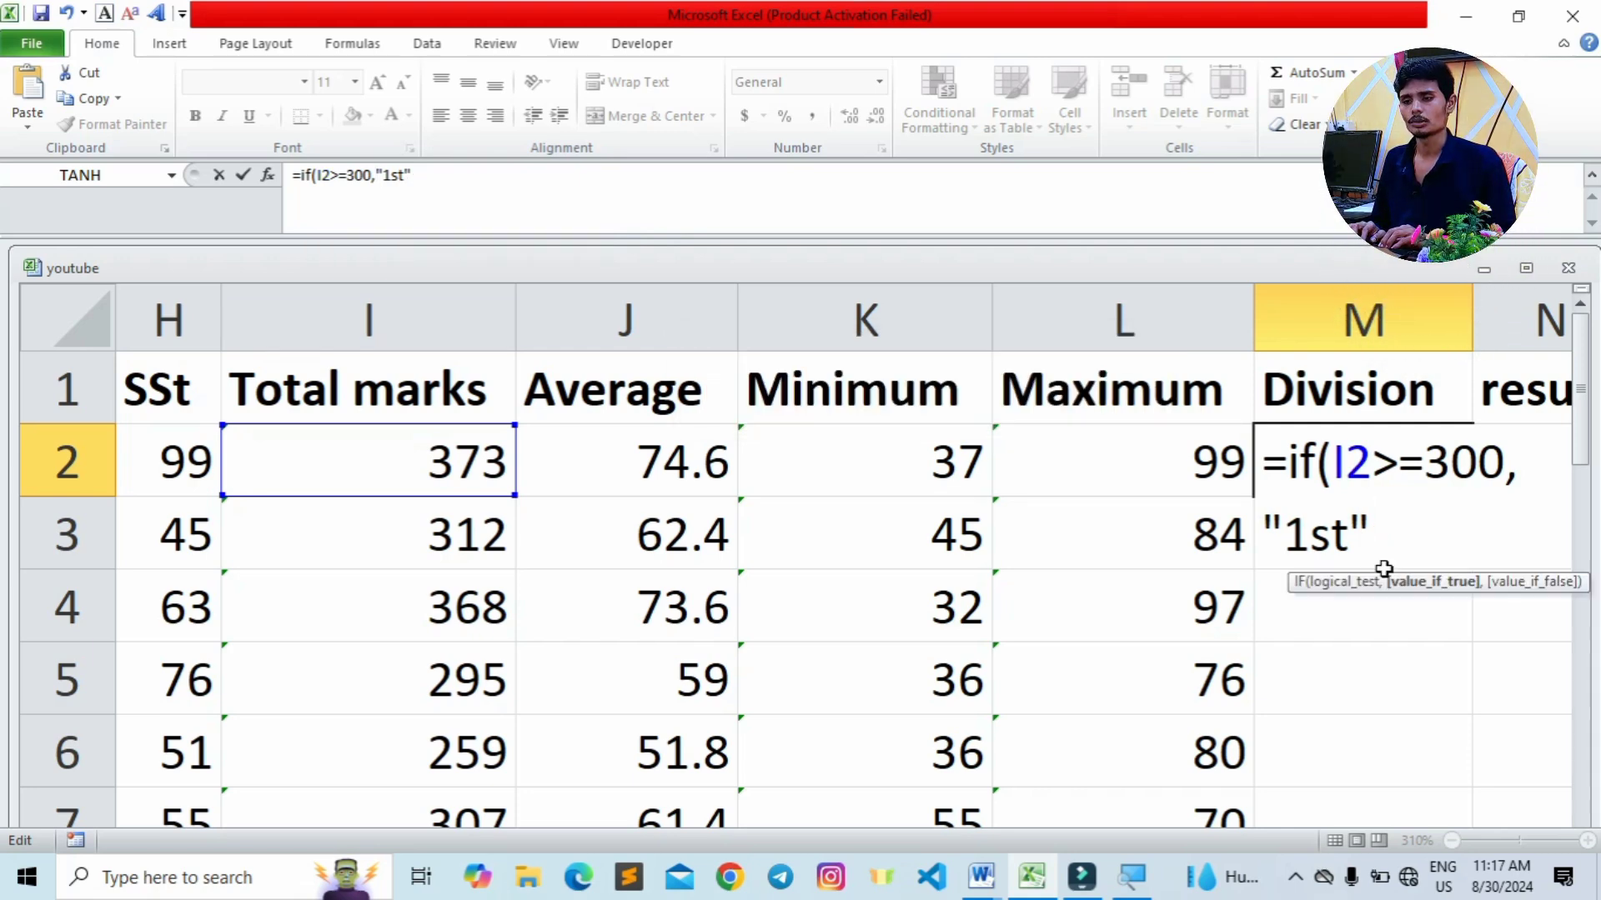
- Nest a second IF as the value-if-false argument, testing I2>=250 and returning "2nd" when true
{"action": "type", "text": ",if"}
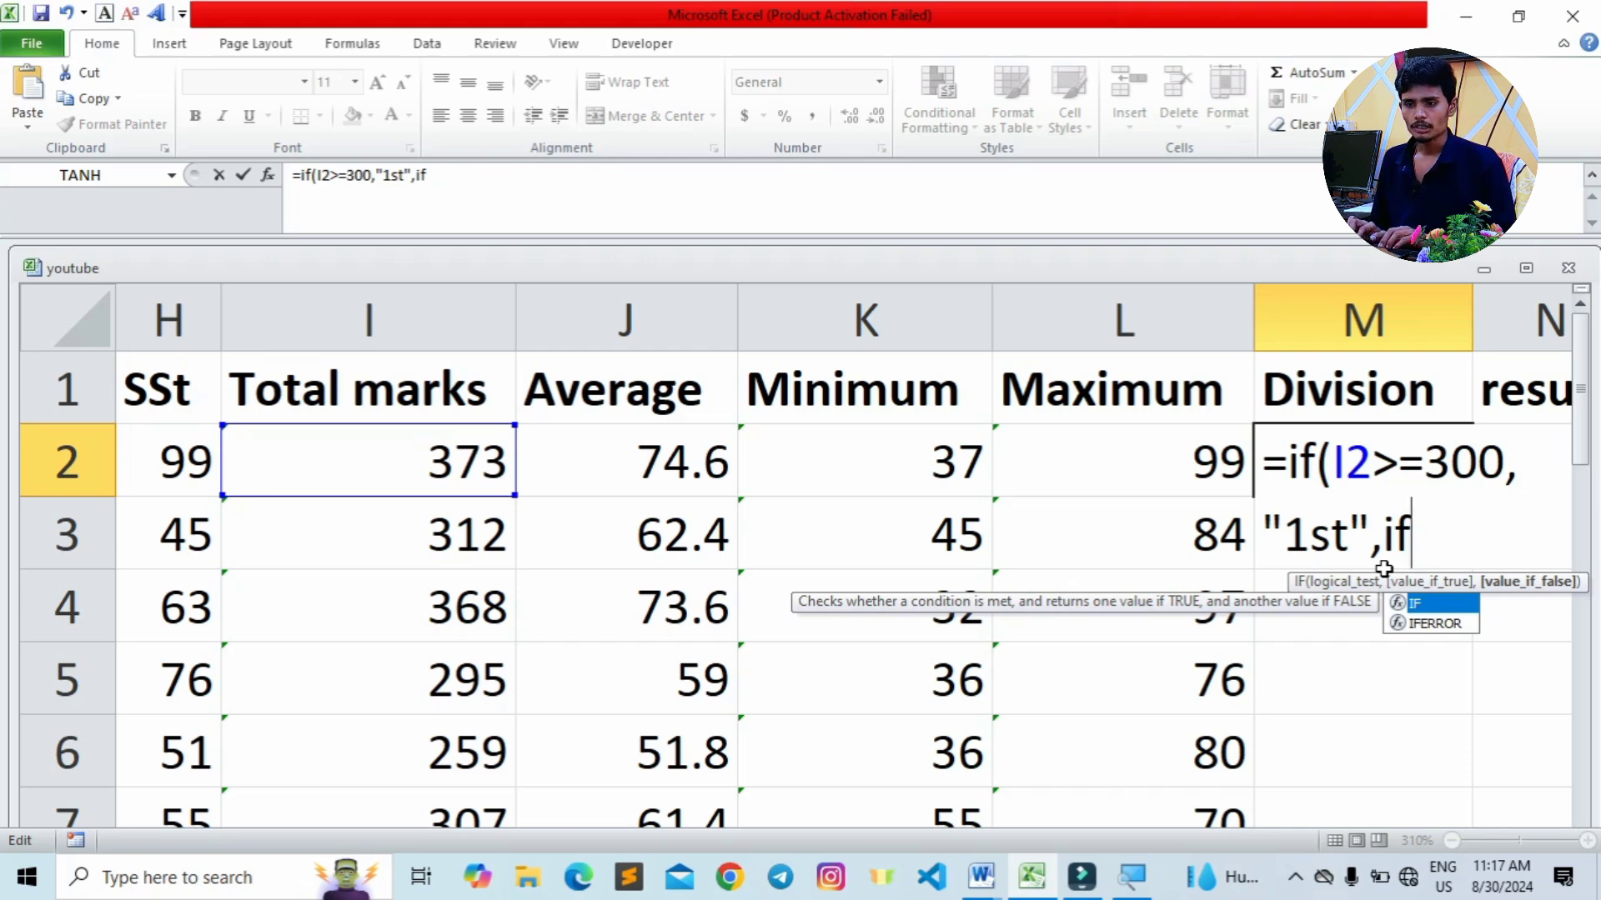
{"action": "type", "text": "("}
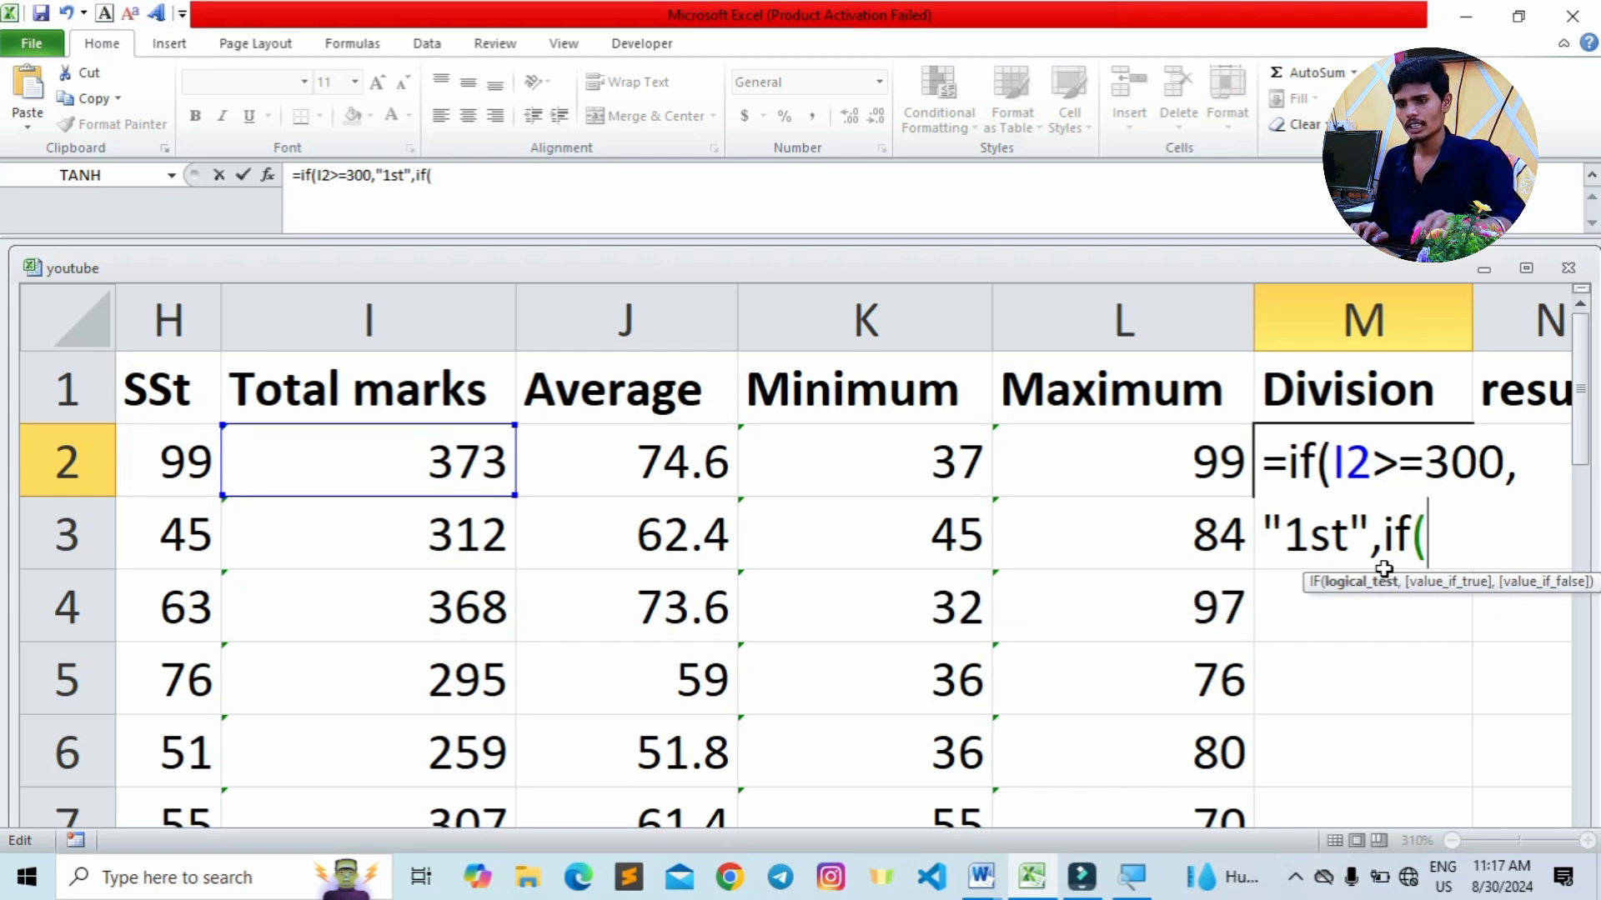
{"action": "left_click", "coordinate": [354, 468]}
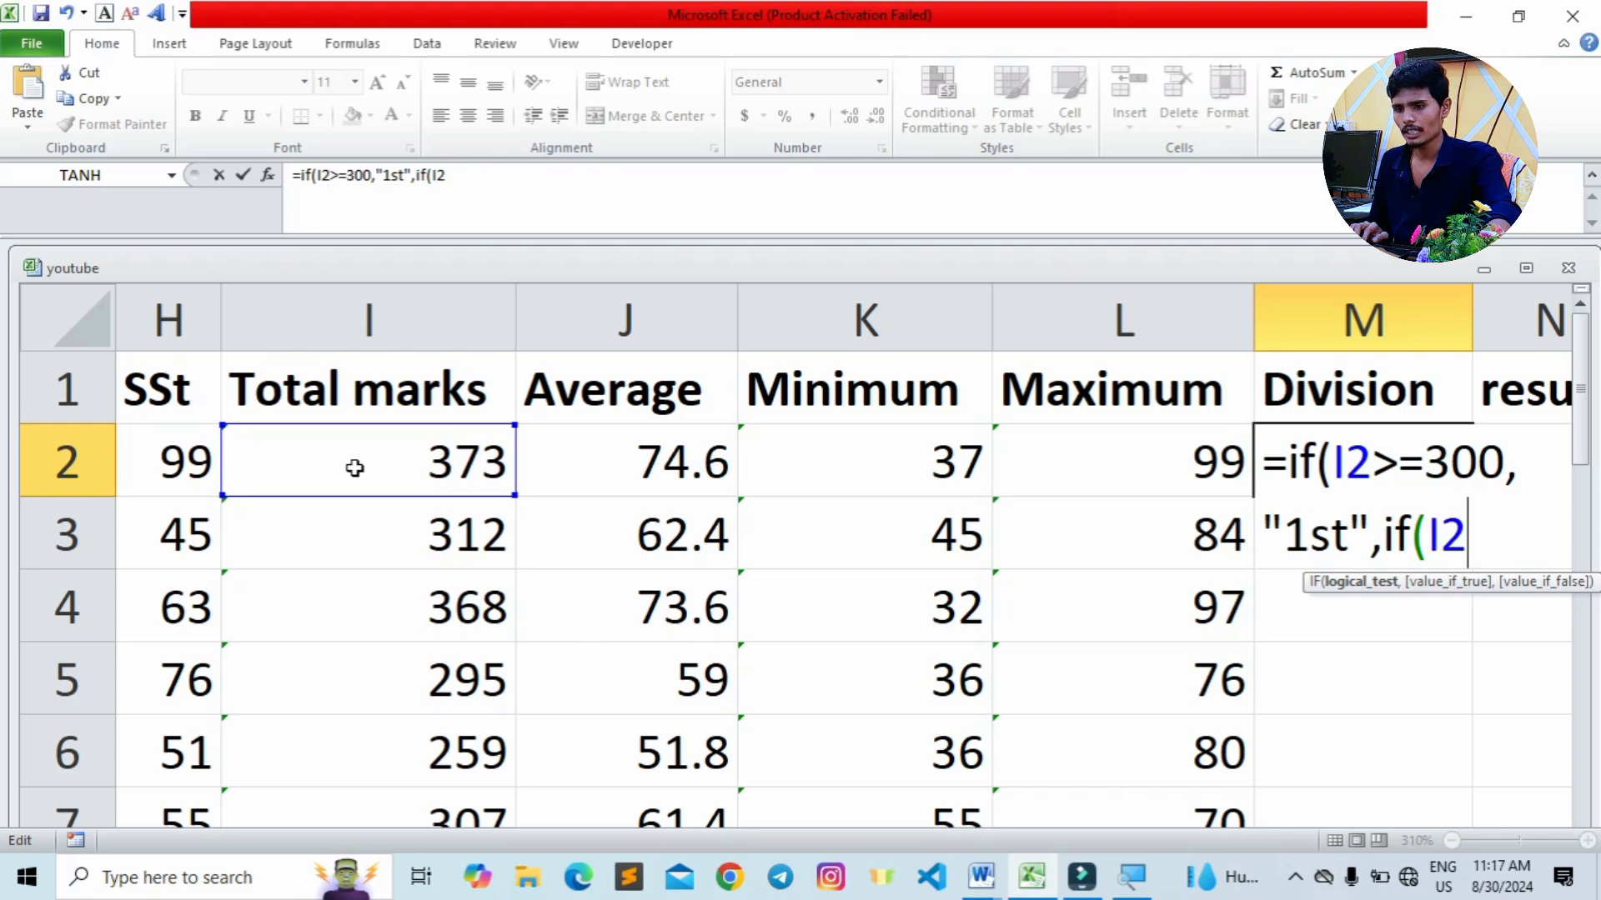
{"action": "type", "text": ">"}
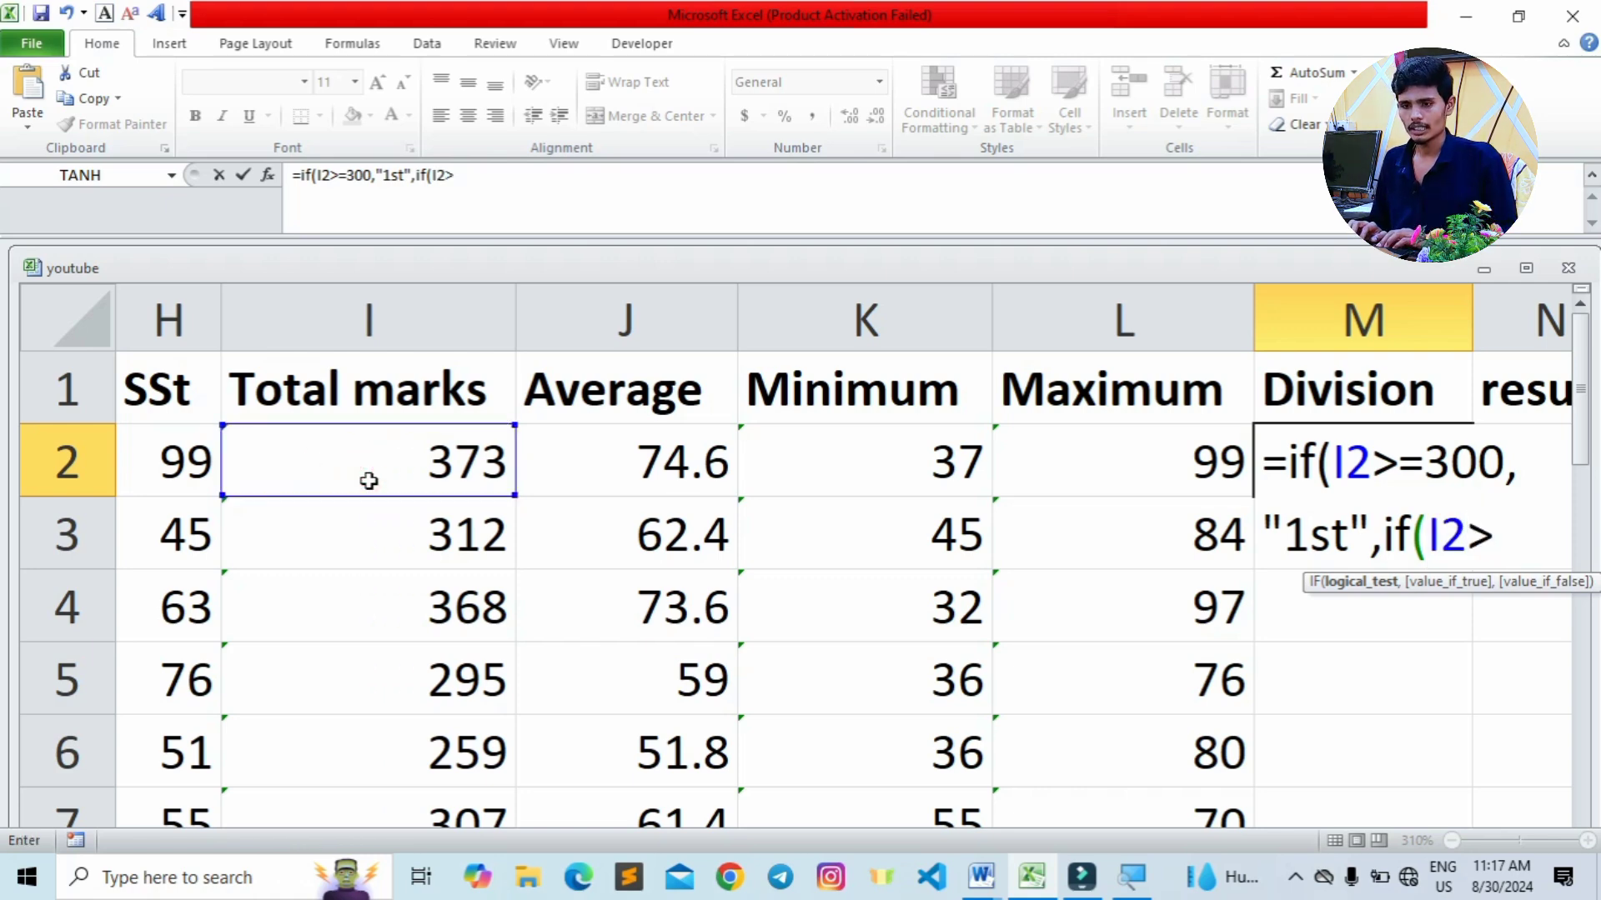
{"action": "type", "text": "="}
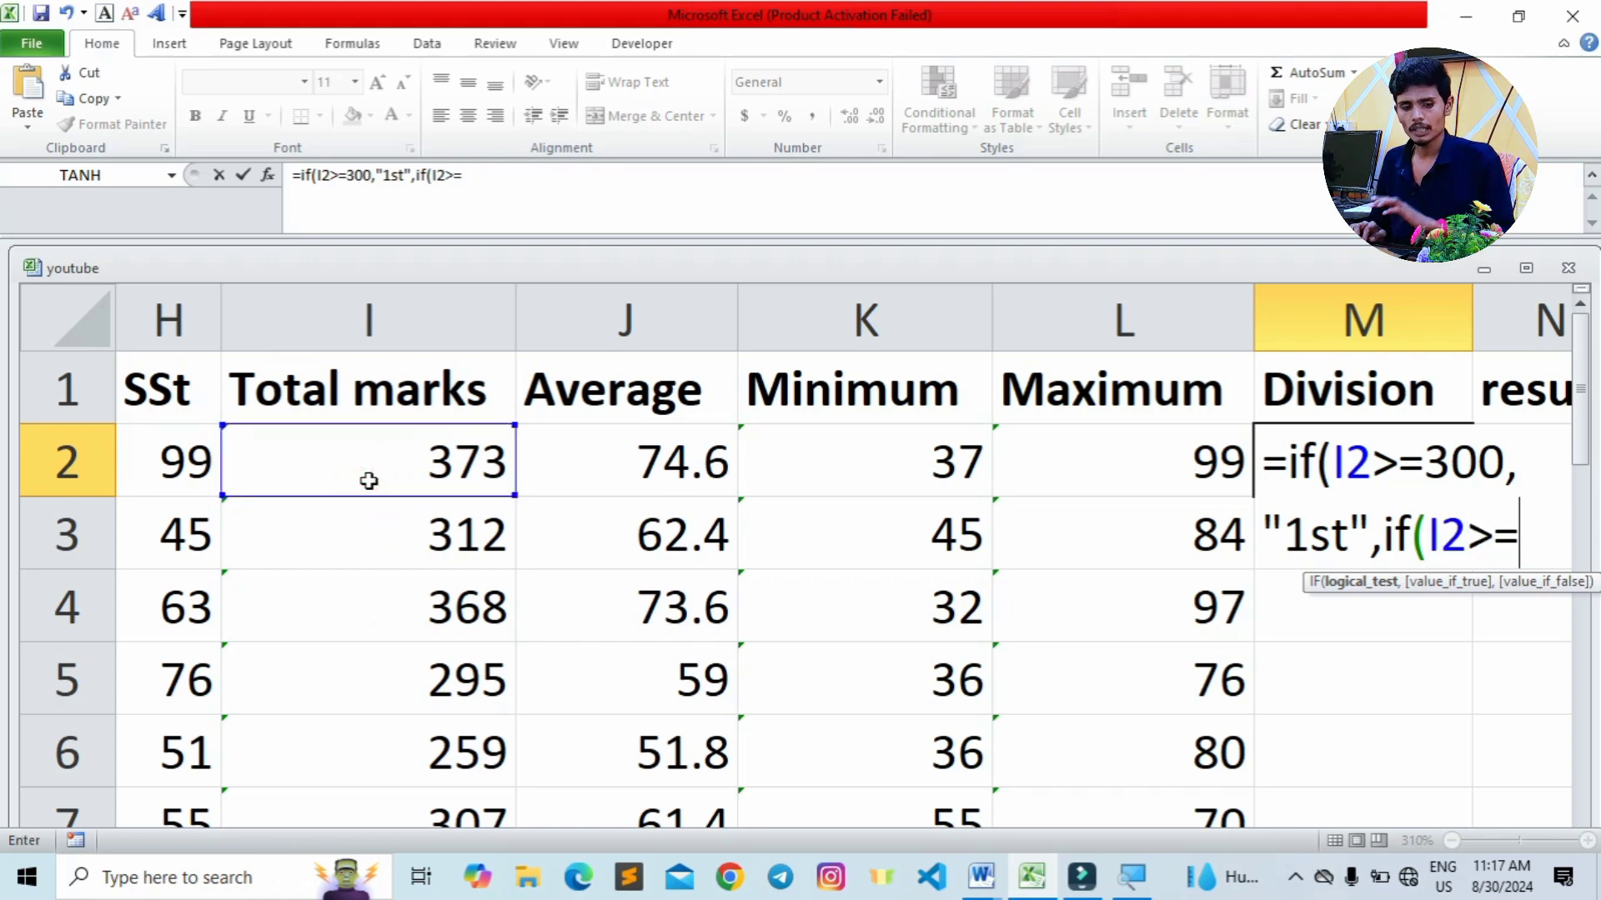
{"action": "type", "text": "250"}
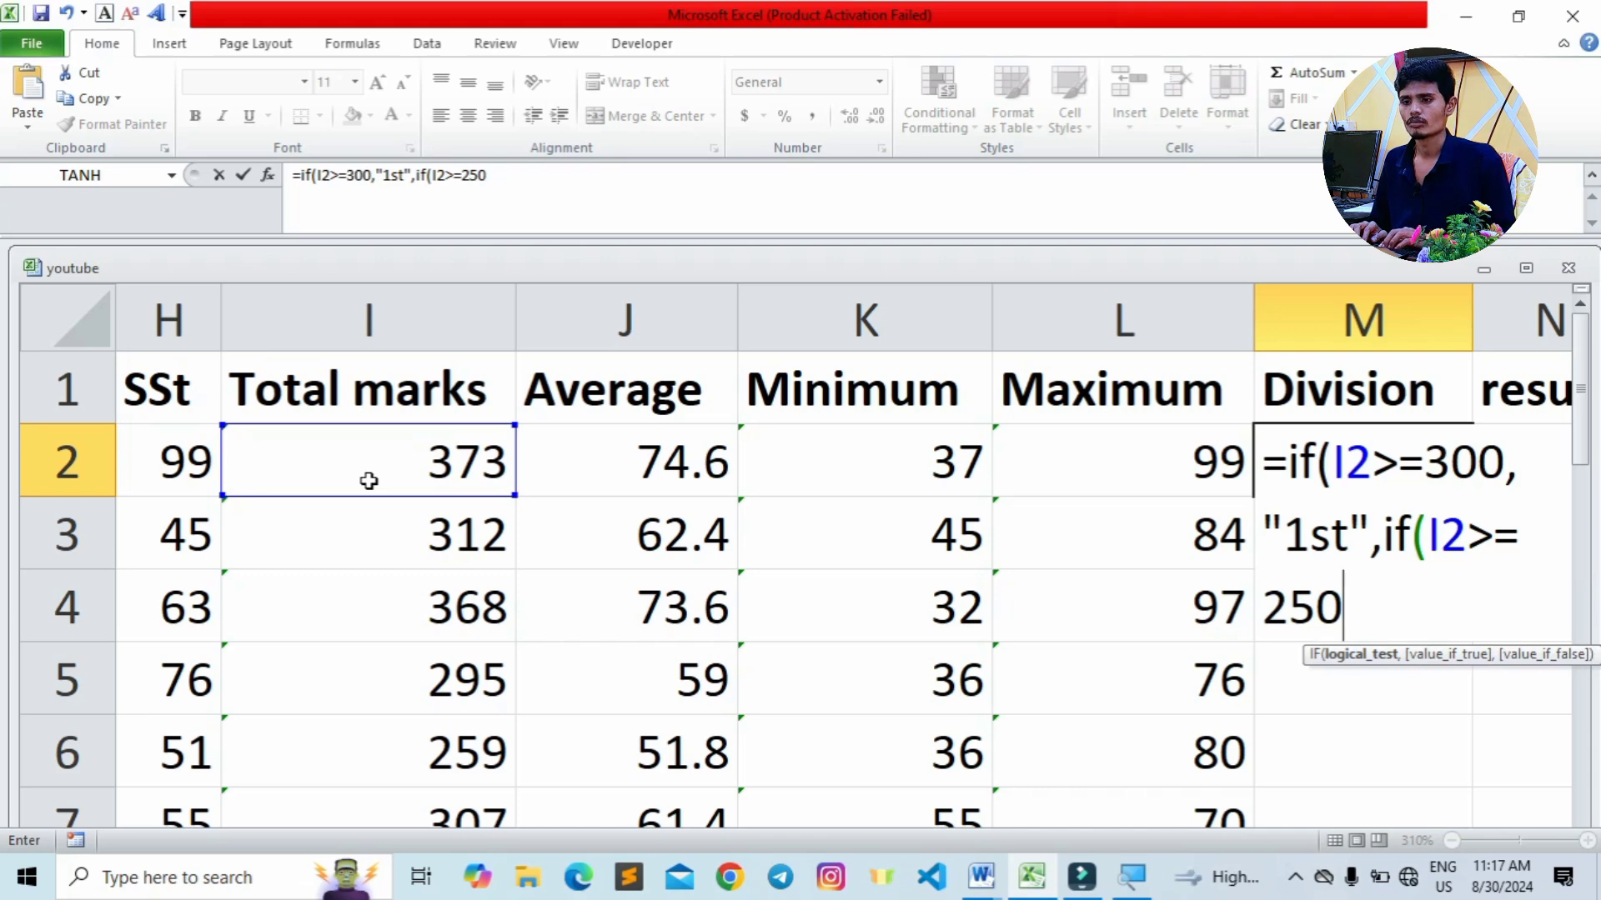
{"action": "type", "text": ",k"}
{"action": "key", "text": "BackSpace"}
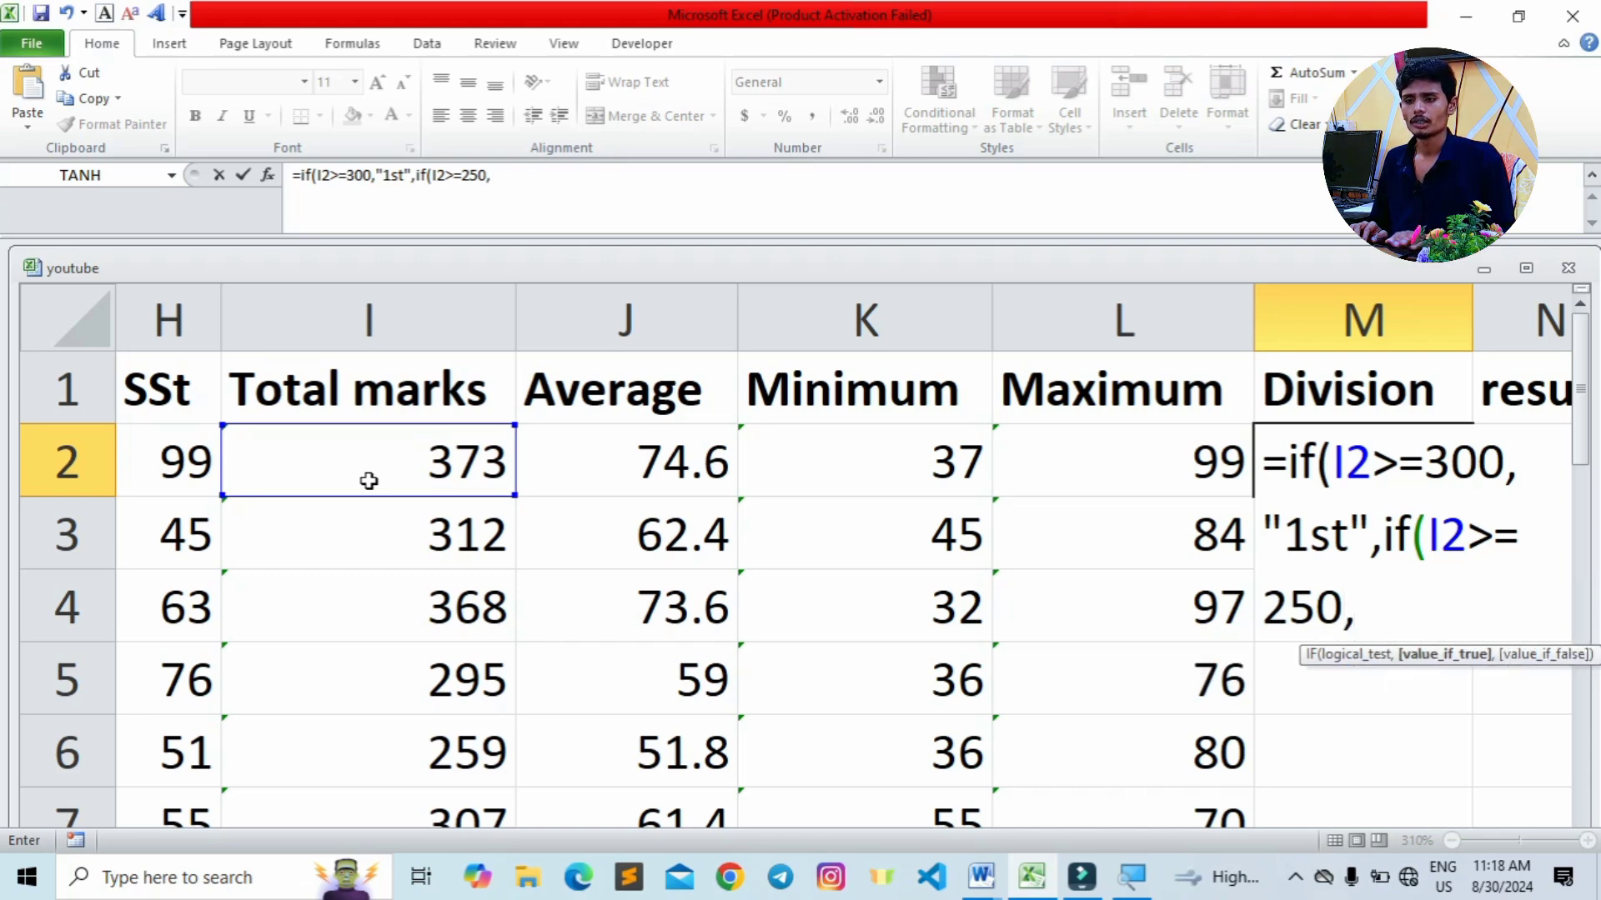
{"action": "type", "text": "\""}
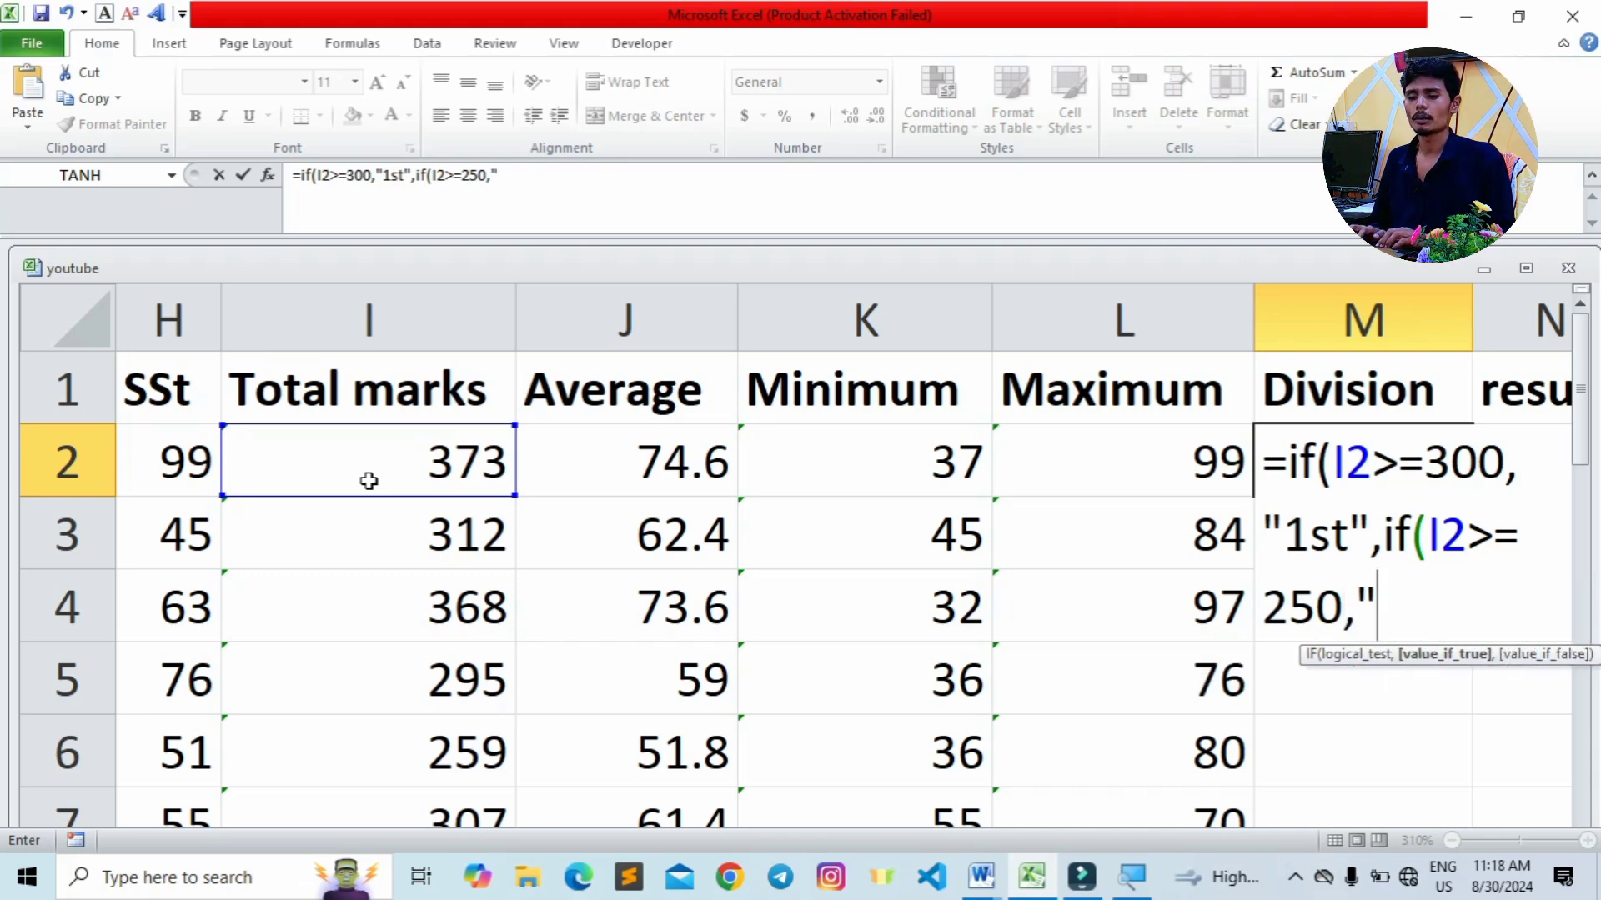
{"action": "type", "text": "2nd\""}
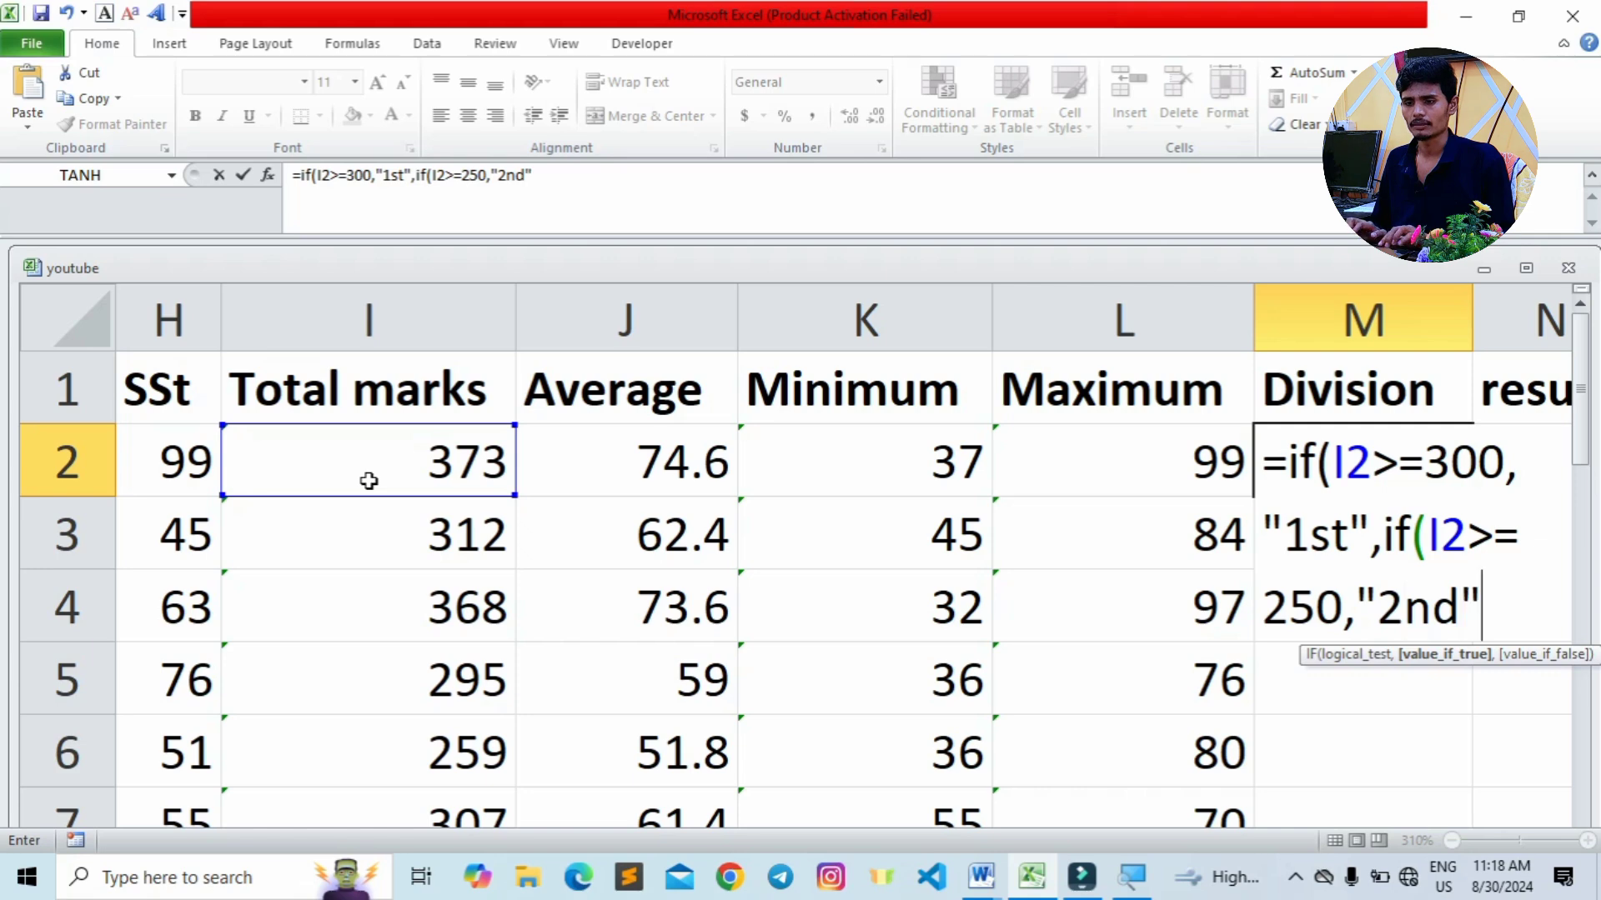
- Nest a third IF as the value-if-false argument in M2, testing I2>=225 and returning "3rd" when true
{"action": "type", "text": ","}
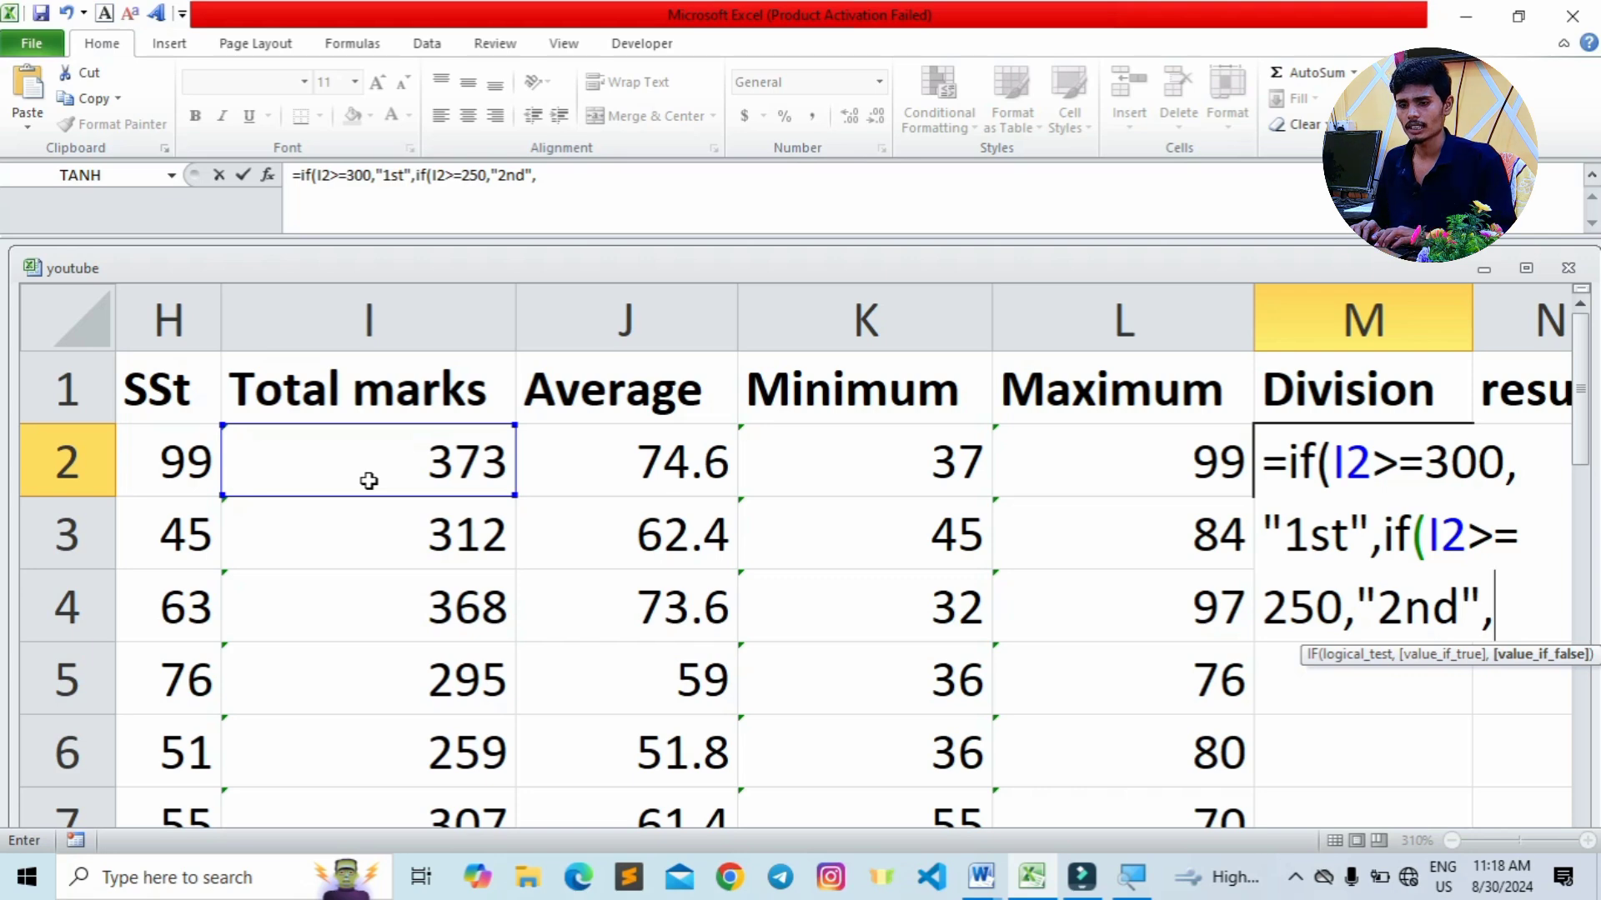
{"action": "type", "text": "if("}
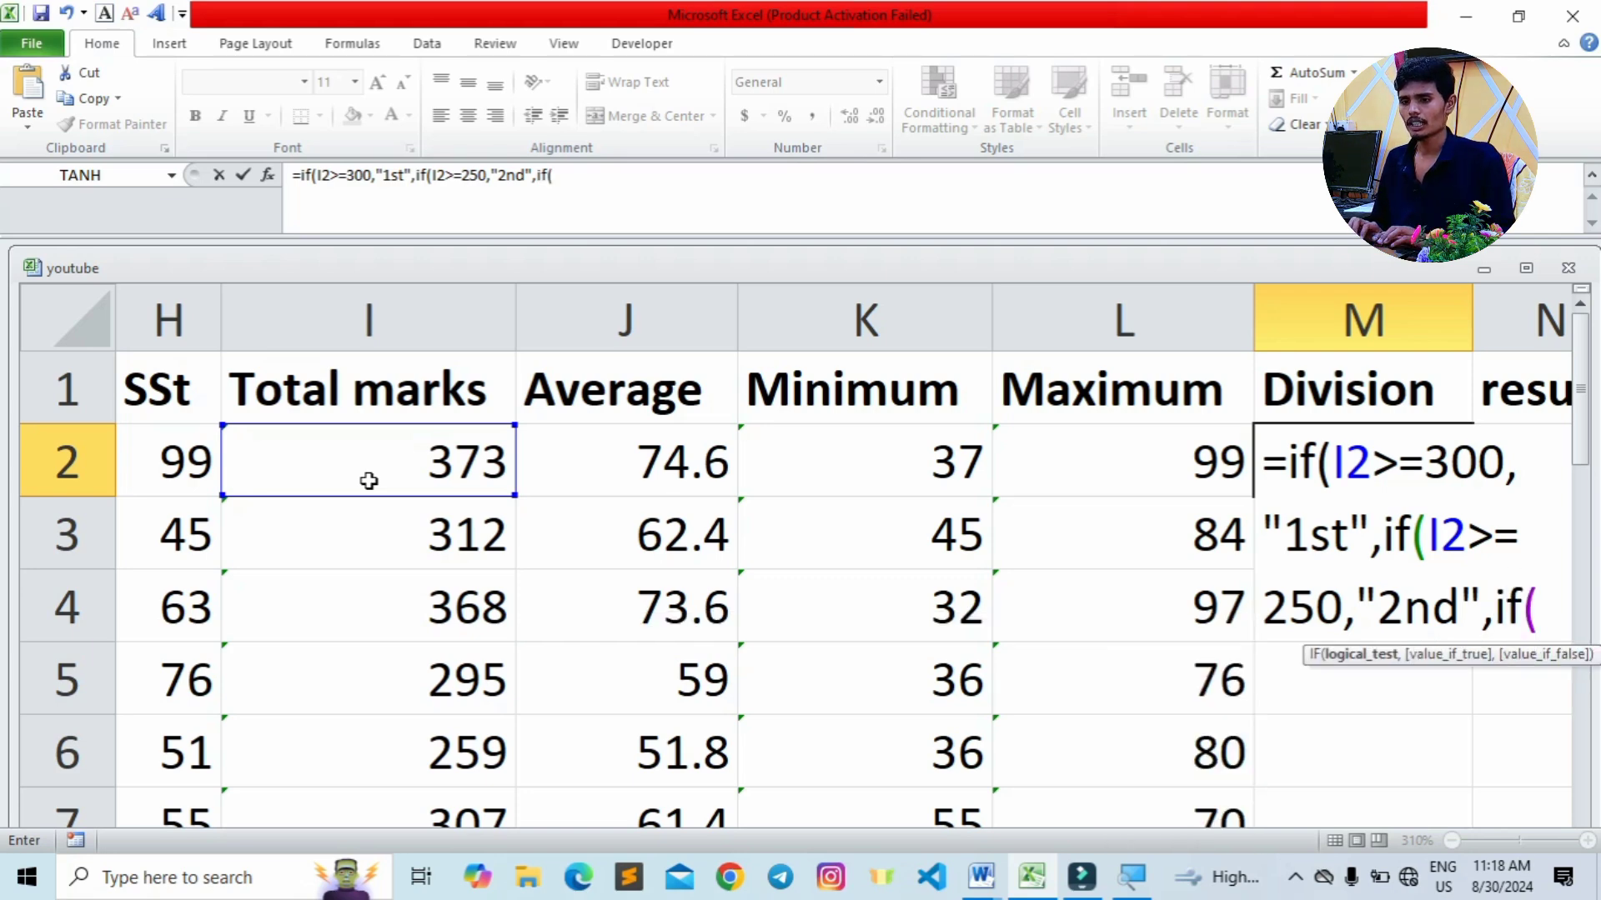
{"action": "left_click", "coordinate": [368, 481]}
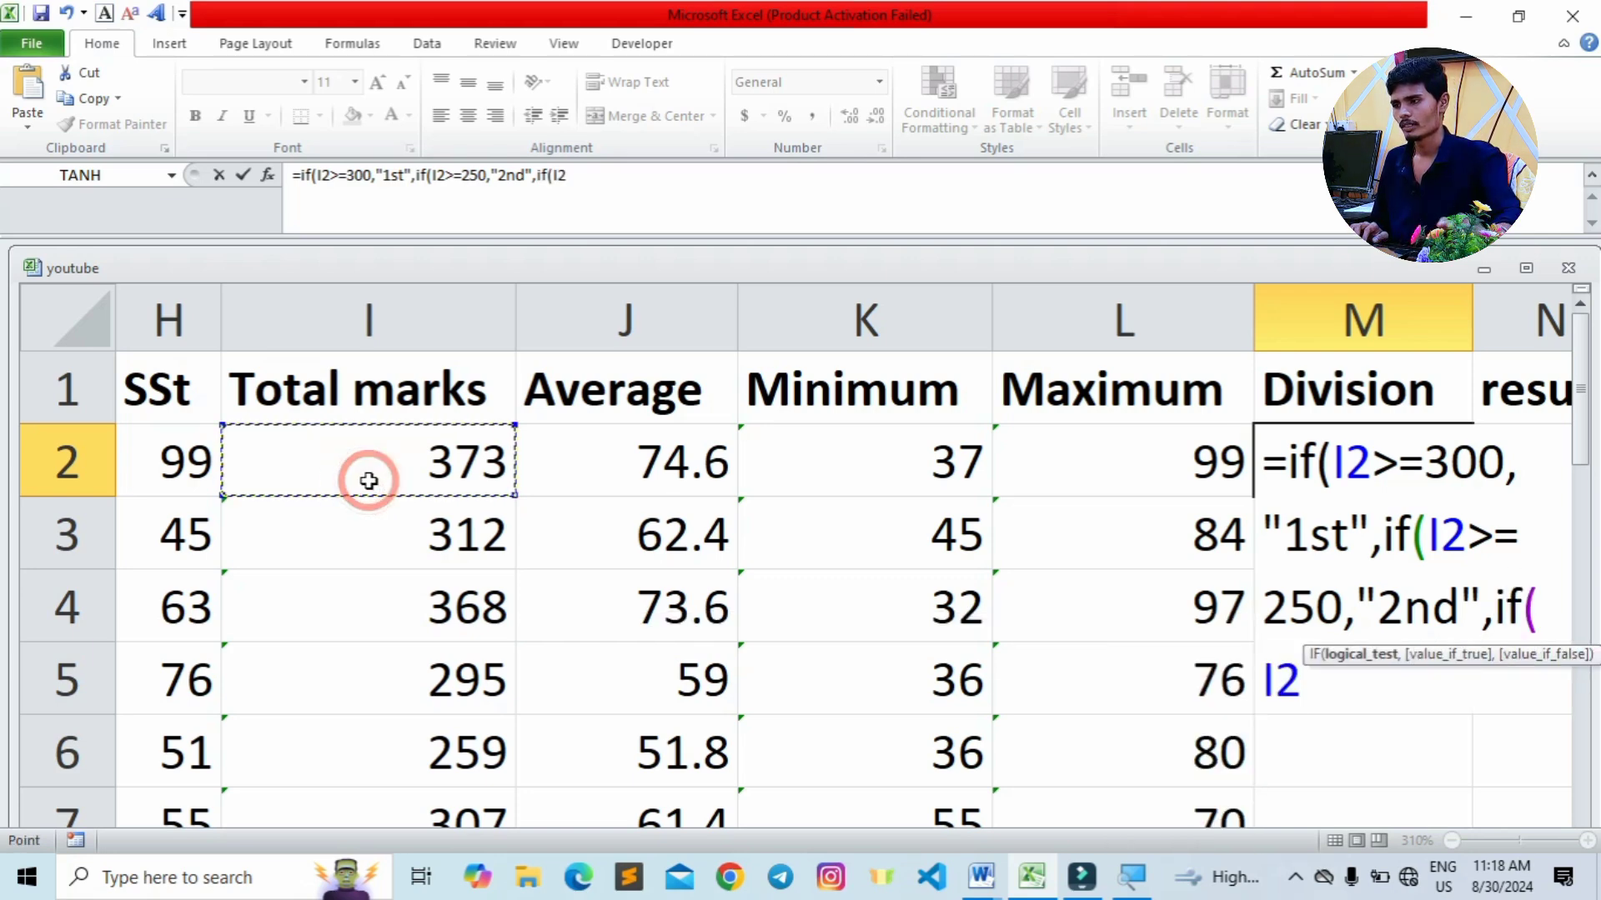
{"action": "type", "text": ">="}
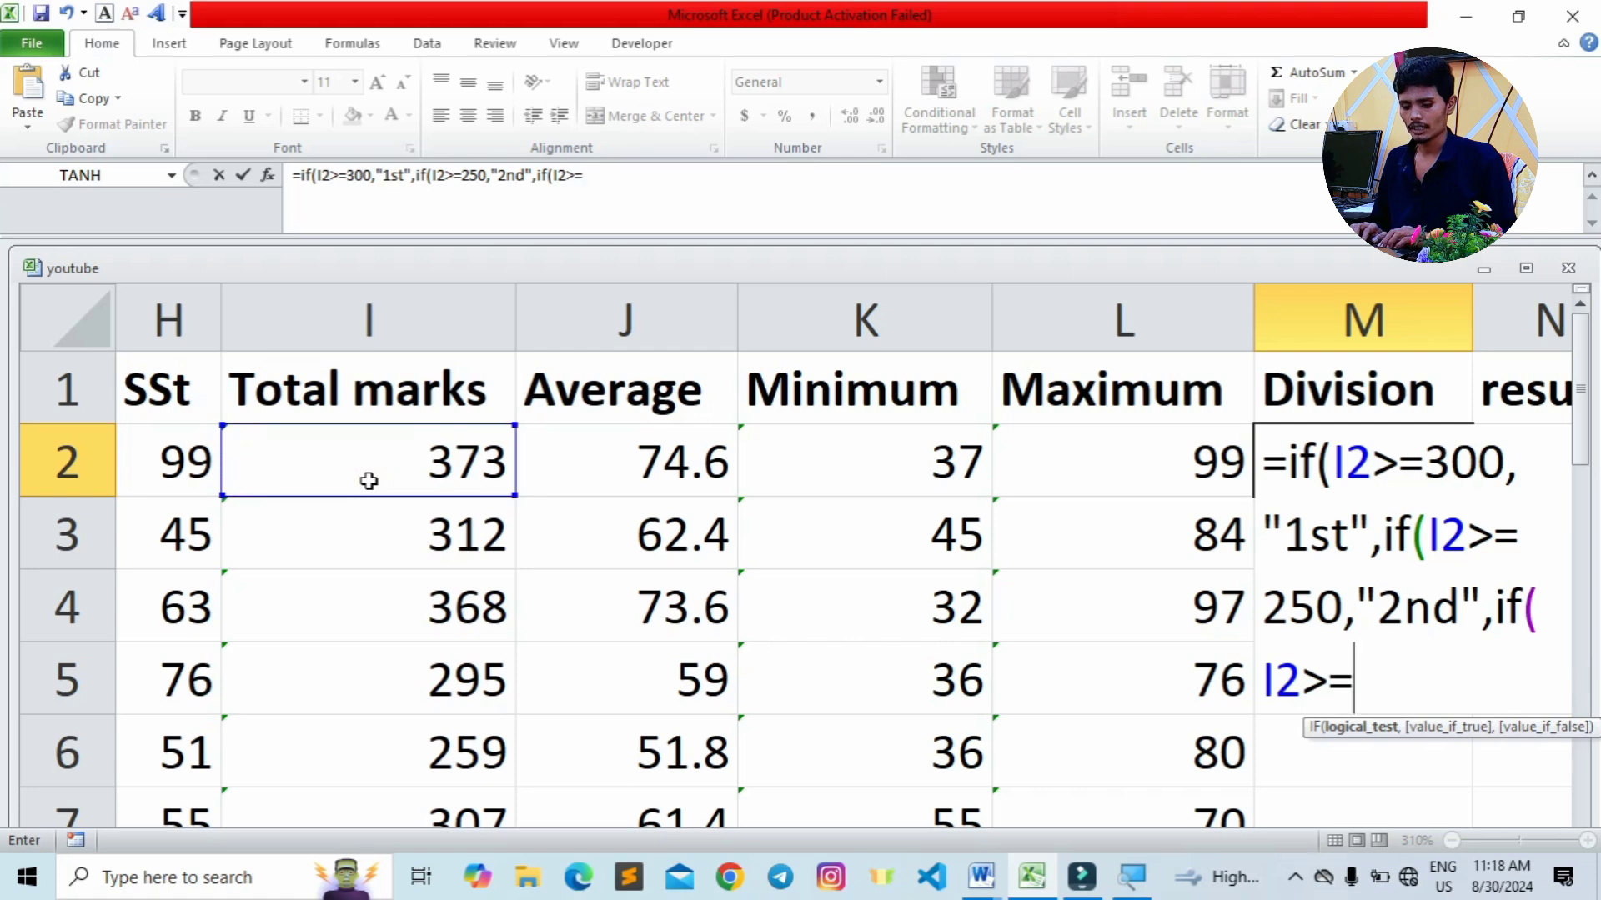
{"action": "type", "text": "225"}
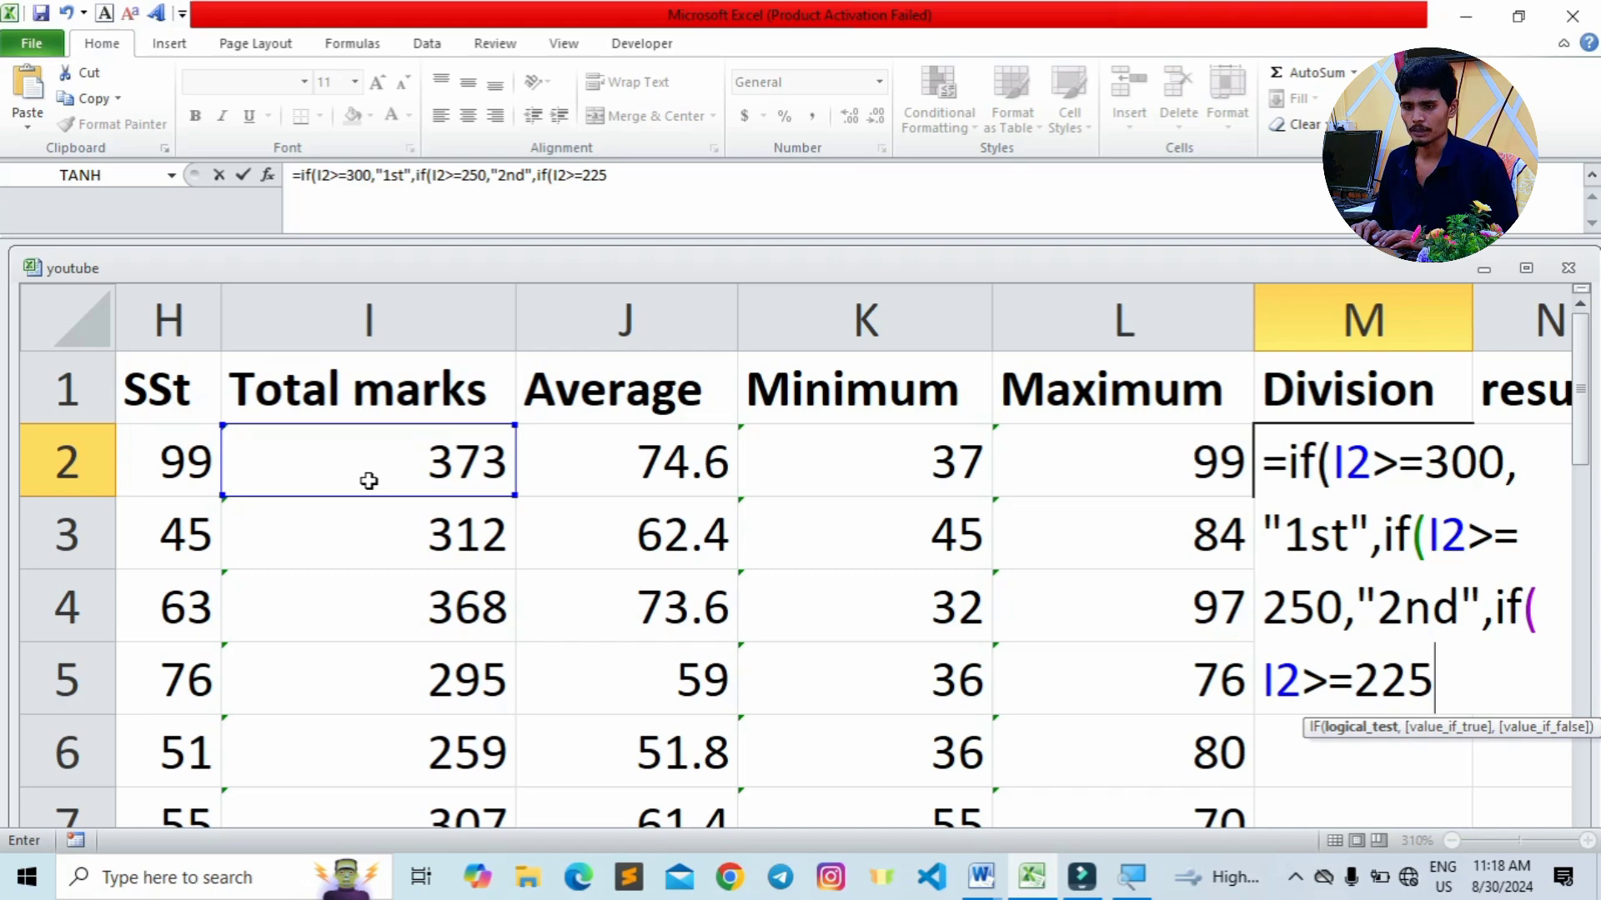
{"action": "type", "text": ",\""}
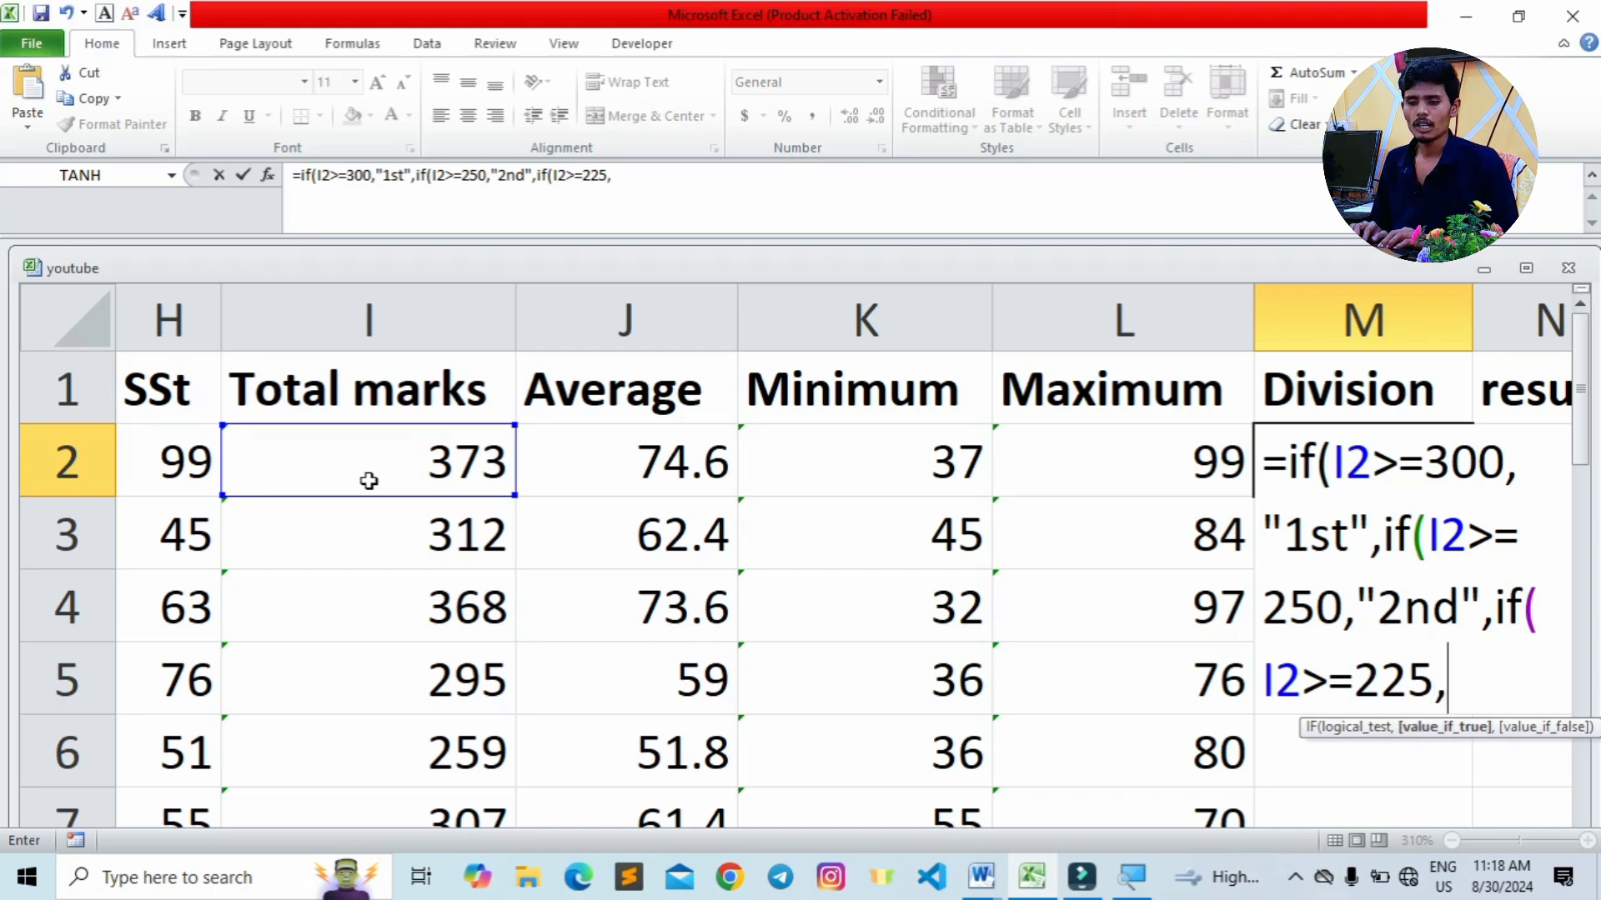
{"action": "key", "text": "BackSpace"}
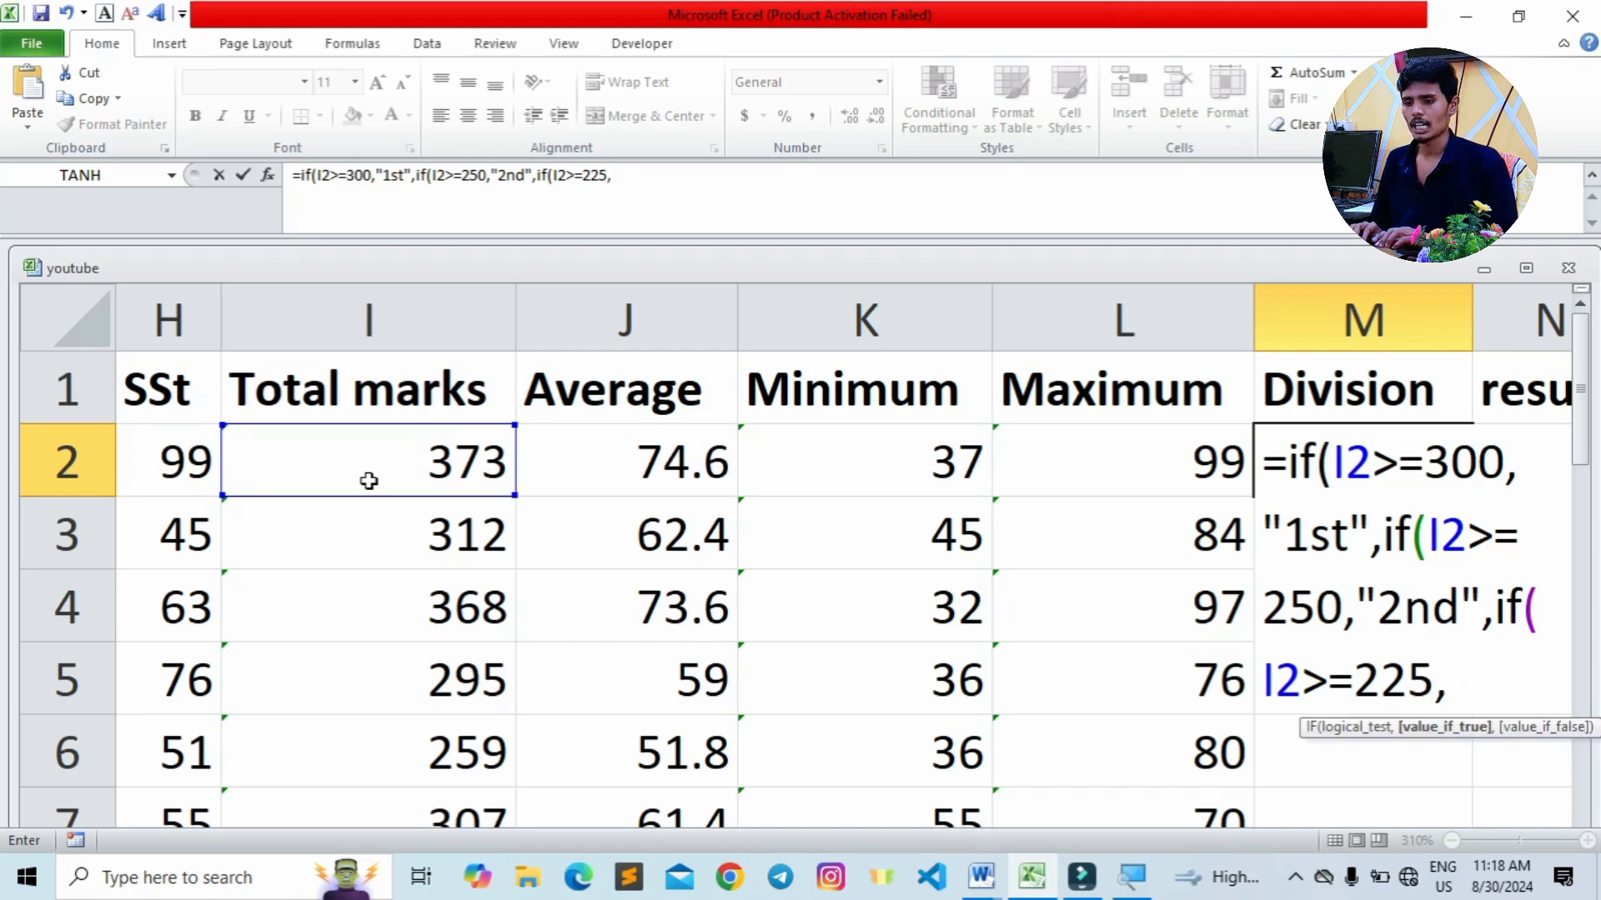
{"action": "type", "text": "\"2"}
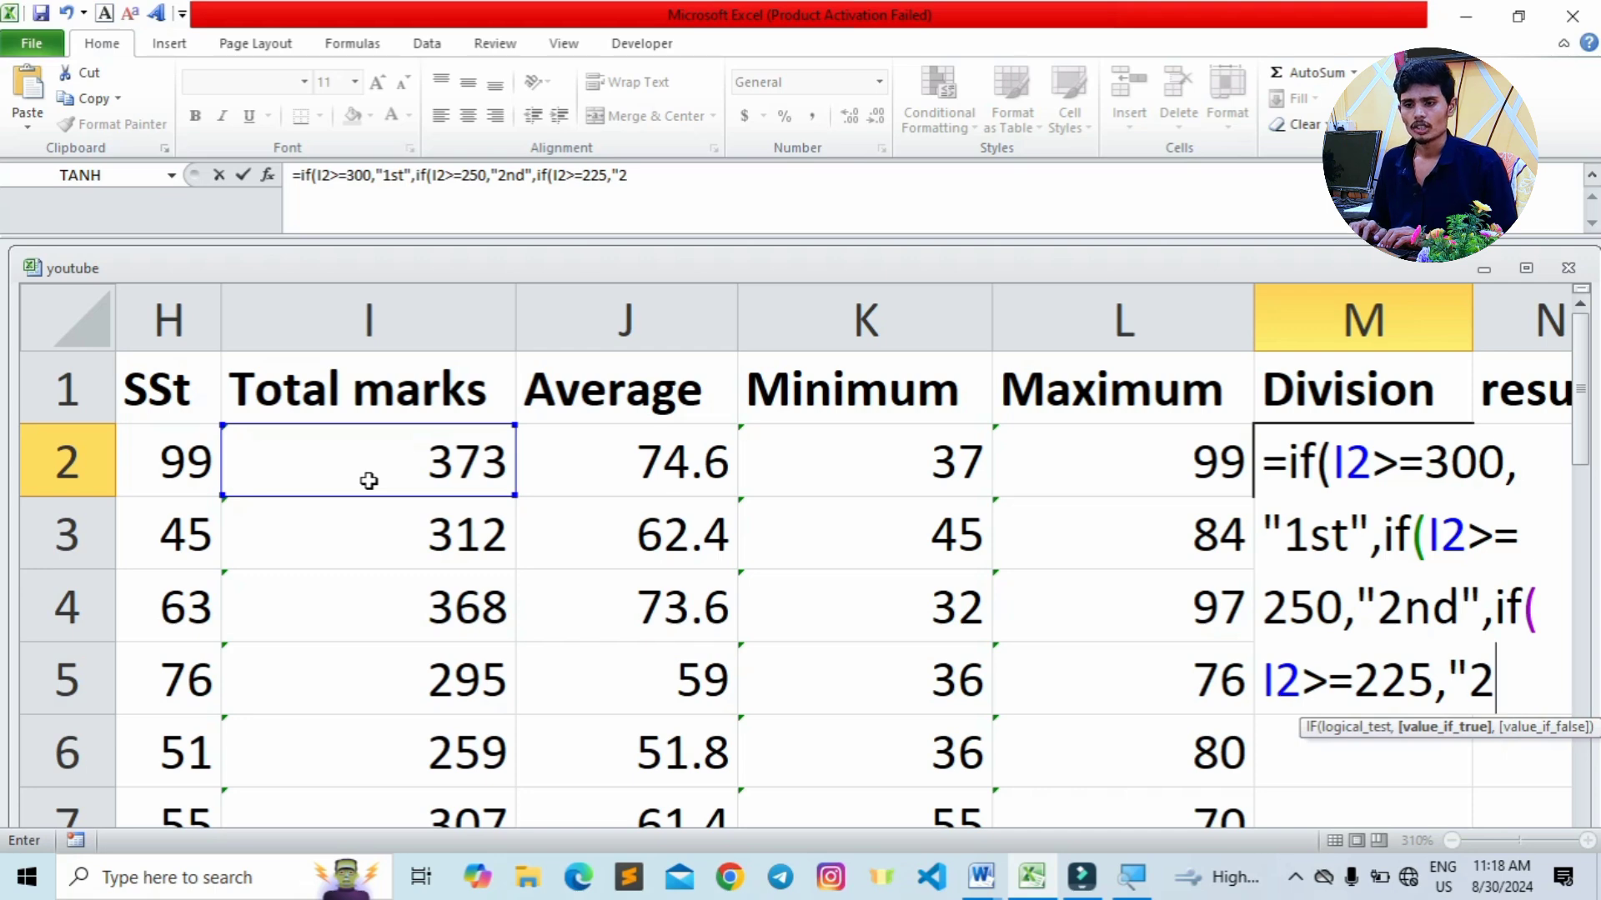
{"action": "key", "text": "BackSpace"}
{"action": "type", "text": "34"}
{"action": "key", "text": "BackSpace"}
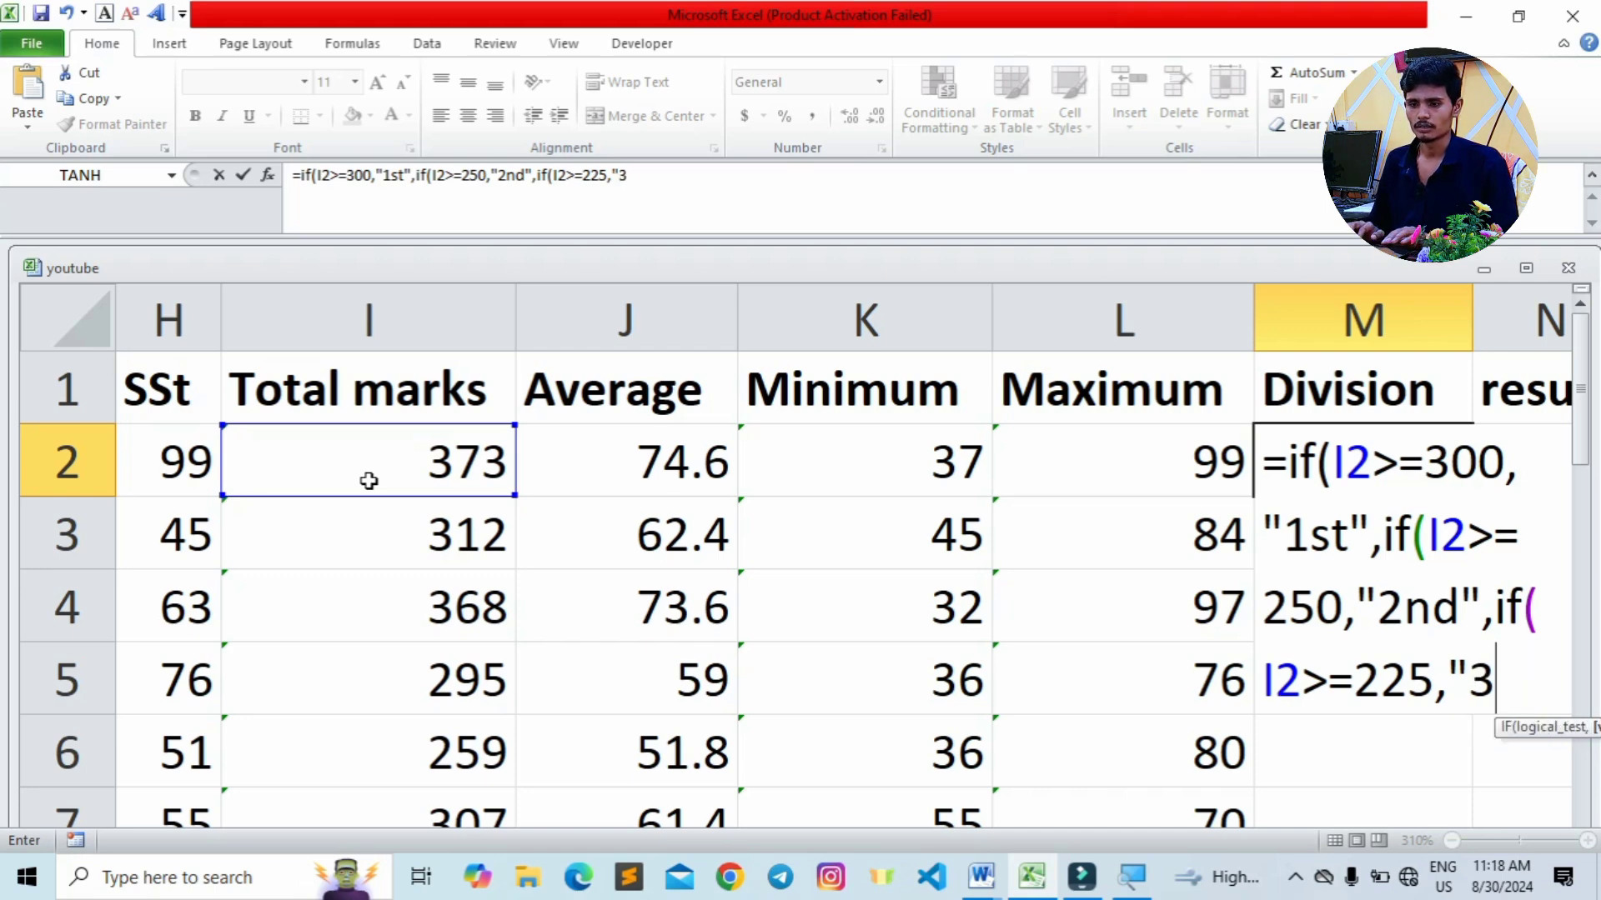
{"action": "type", "text": "rd\","}
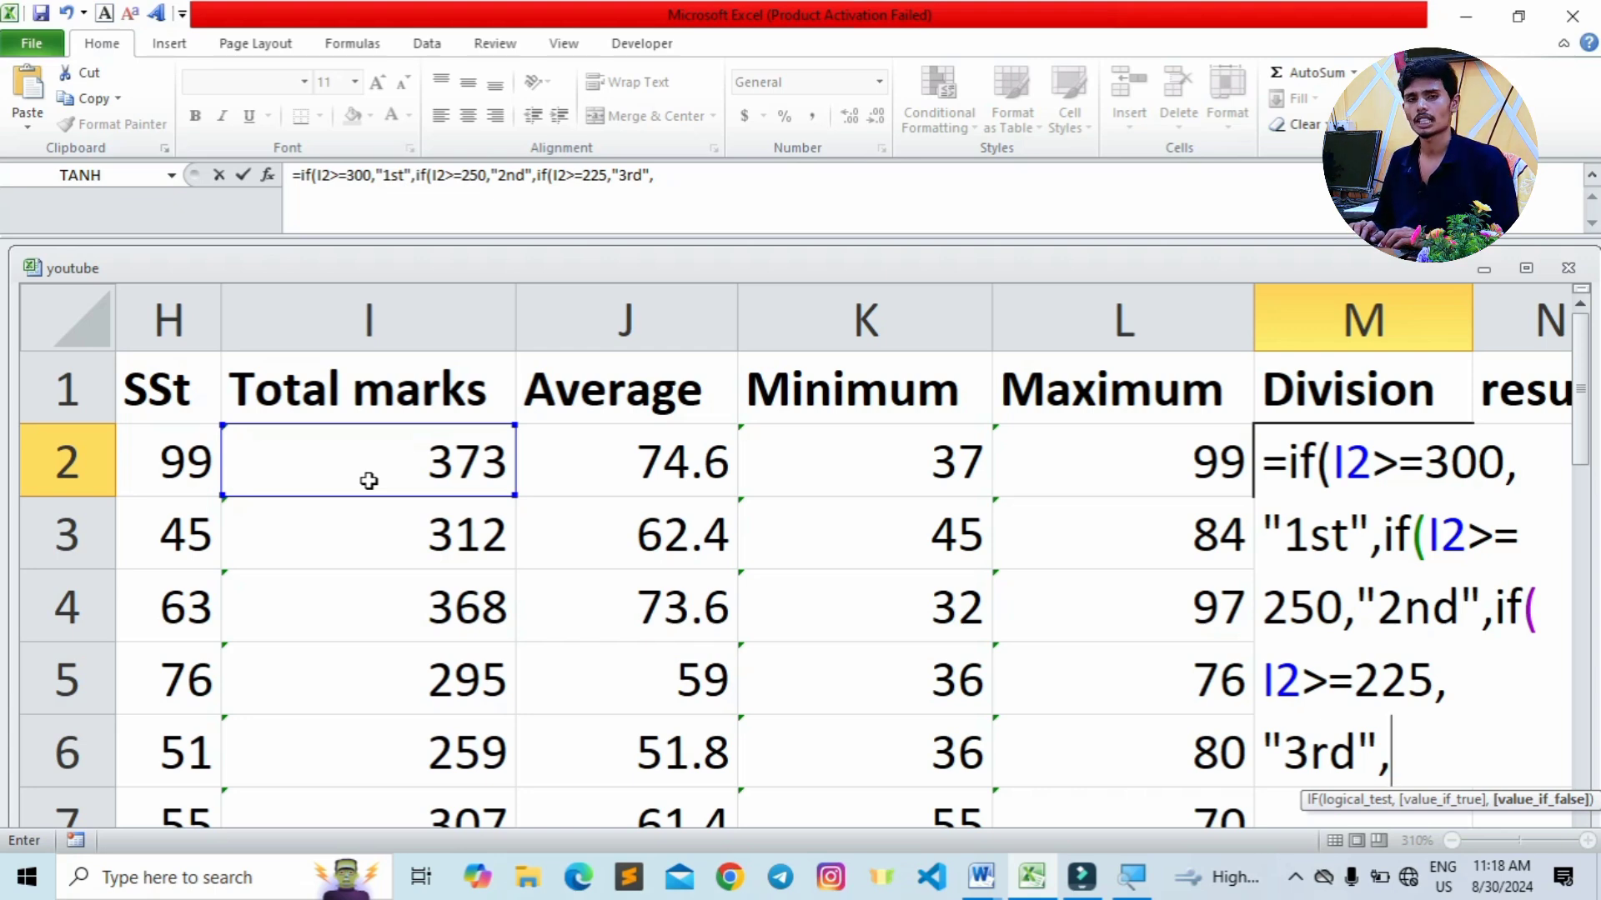
- Add "fail" as the innermost IF's value-if-false argument and close all three nested IF functions
{"action": "type", "text": "\""}
{"action": "type", "text": "fail:"}
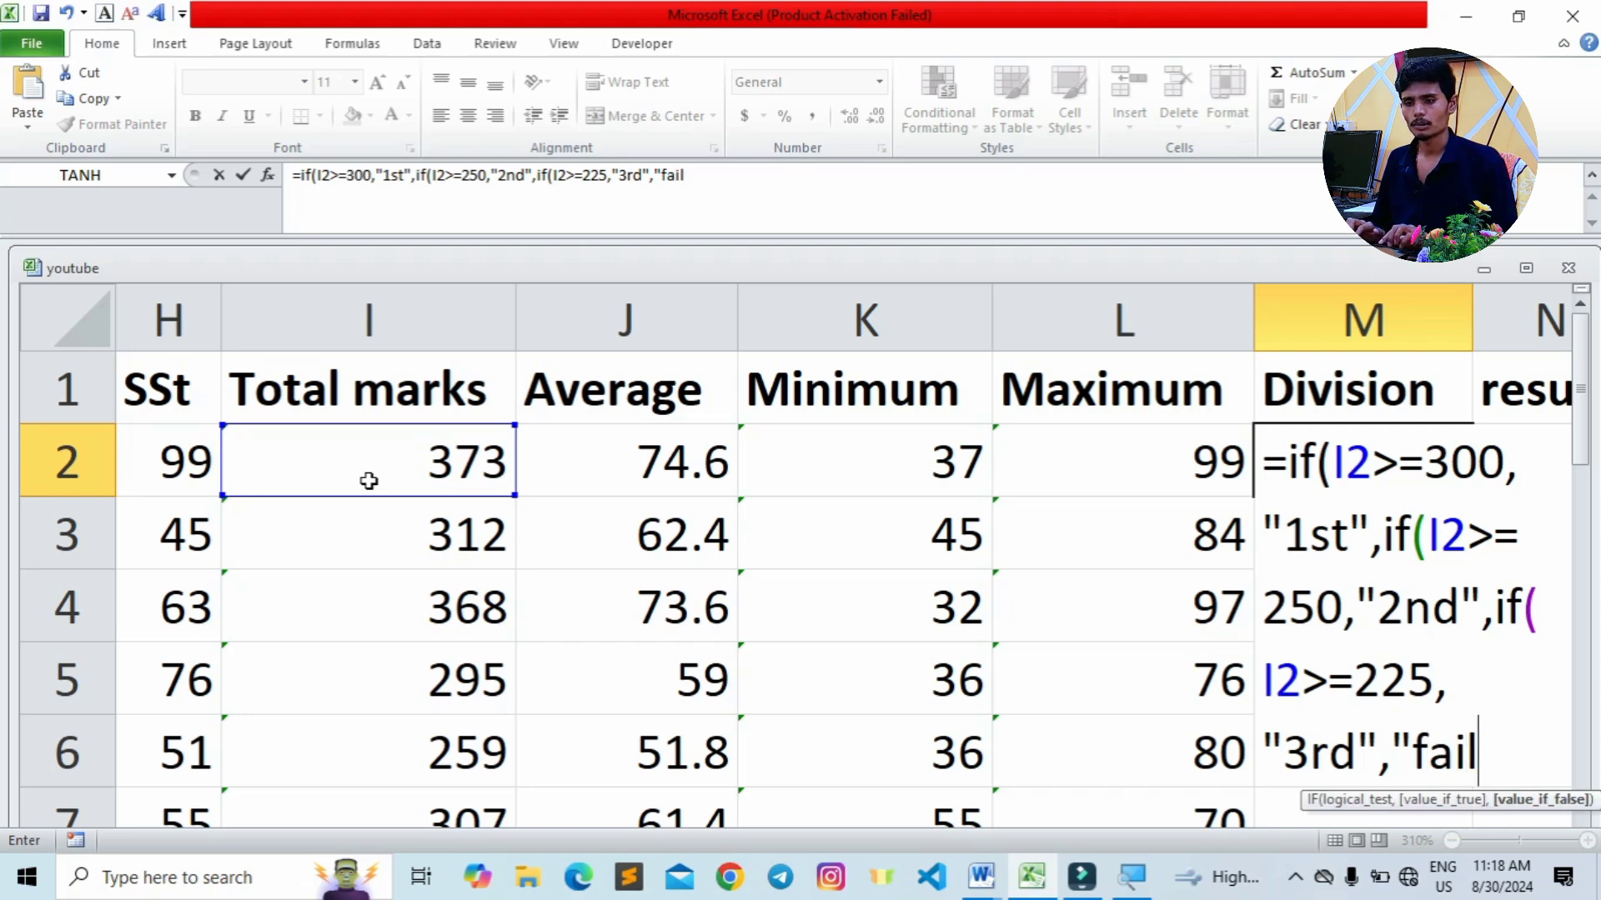
{"action": "type", "text": "\""}
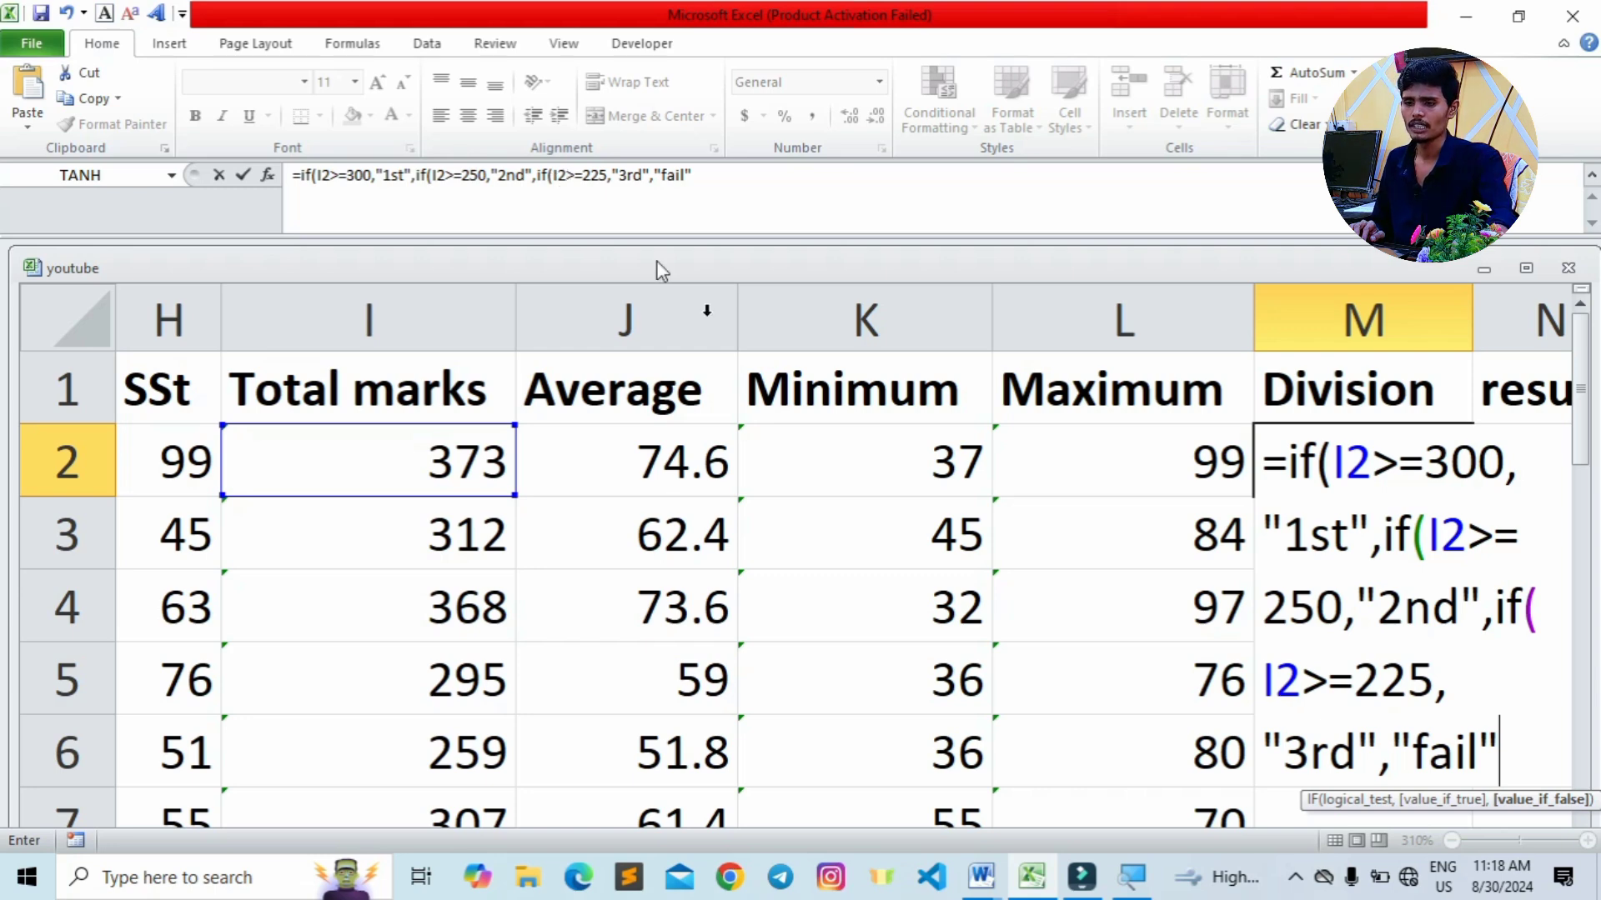
{"action": "type", "text": ")))"}
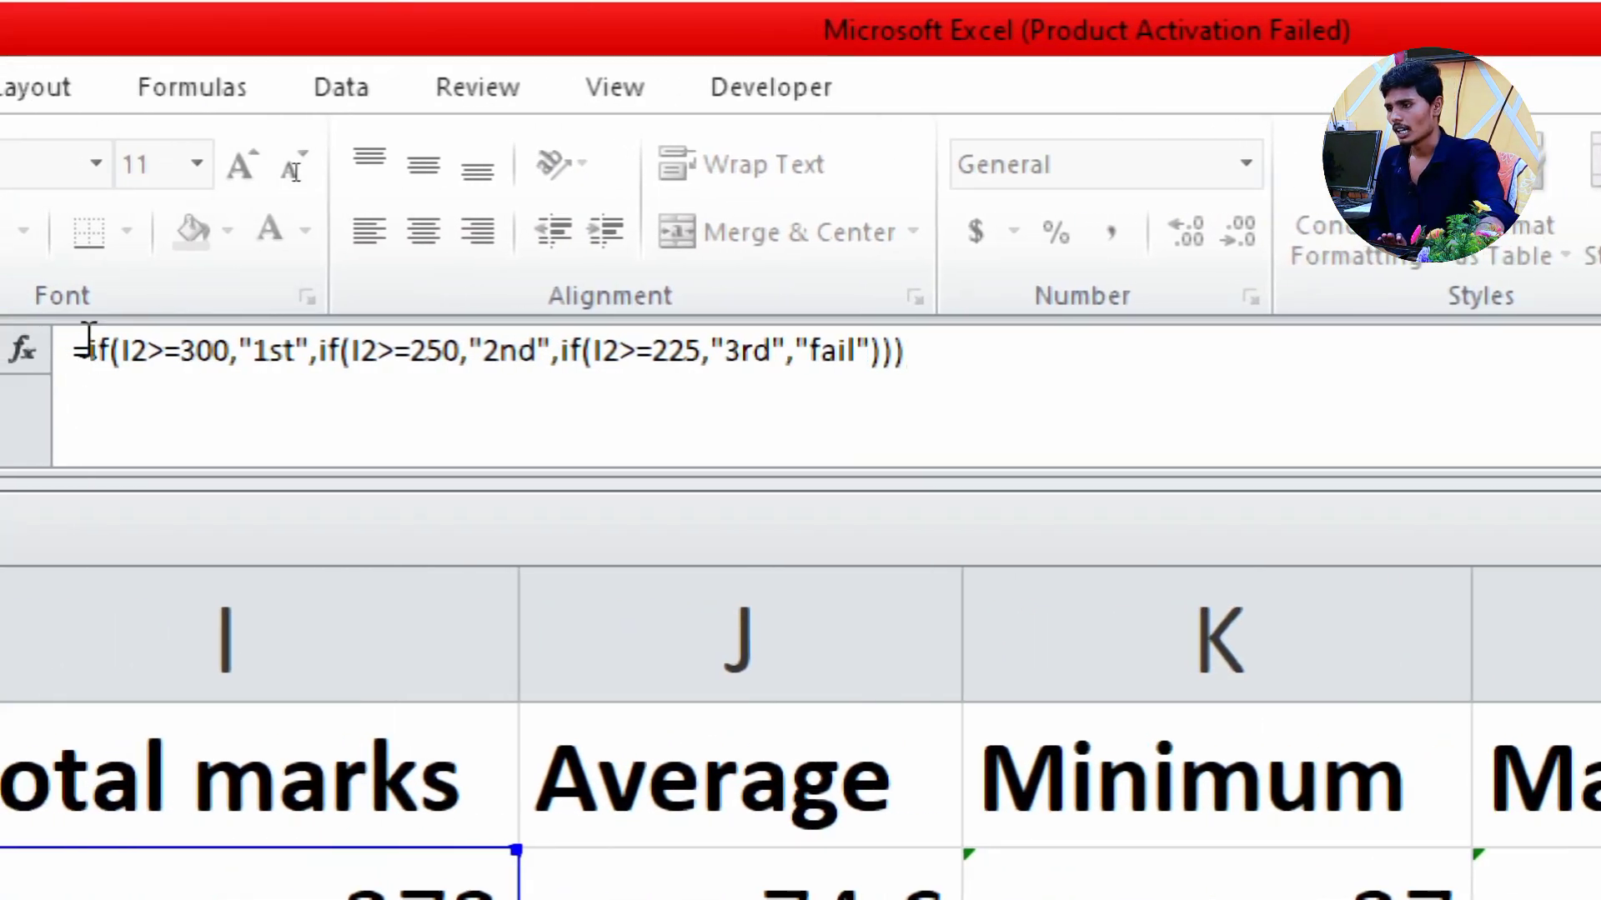
- Examine the outer IF of the M2 formula: its I2>=300 test and its "1st" value-if-true argument
{"action": "left_click", "coordinate": [82, 349]}
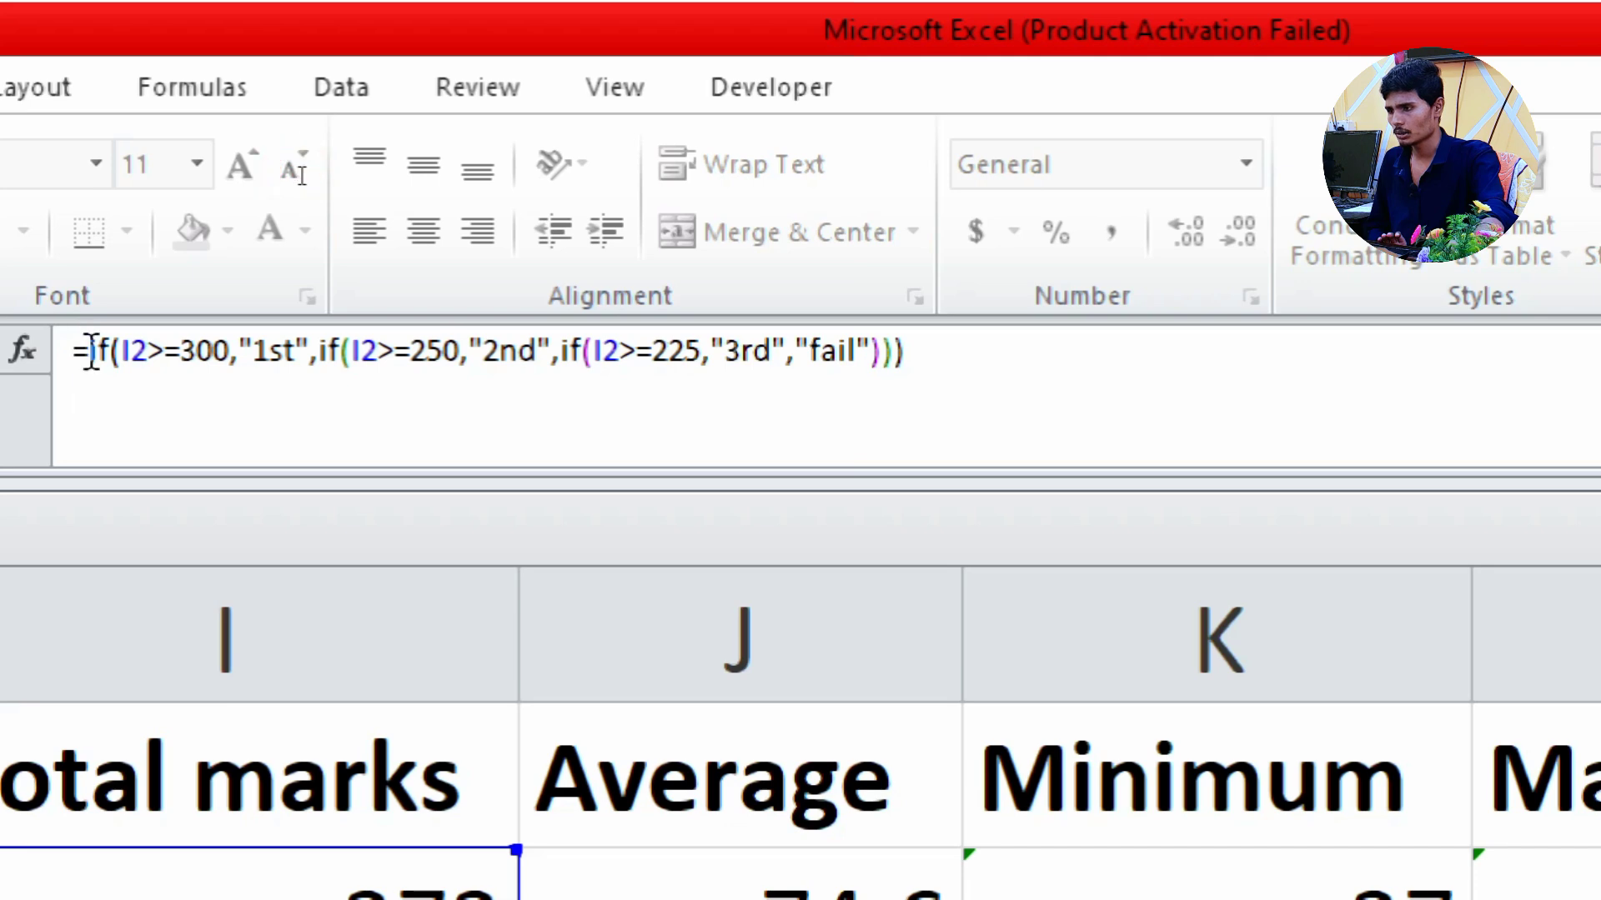
{"action": "left_click_drag", "start_coordinate": [89, 351], "coordinate": [158, 359]}
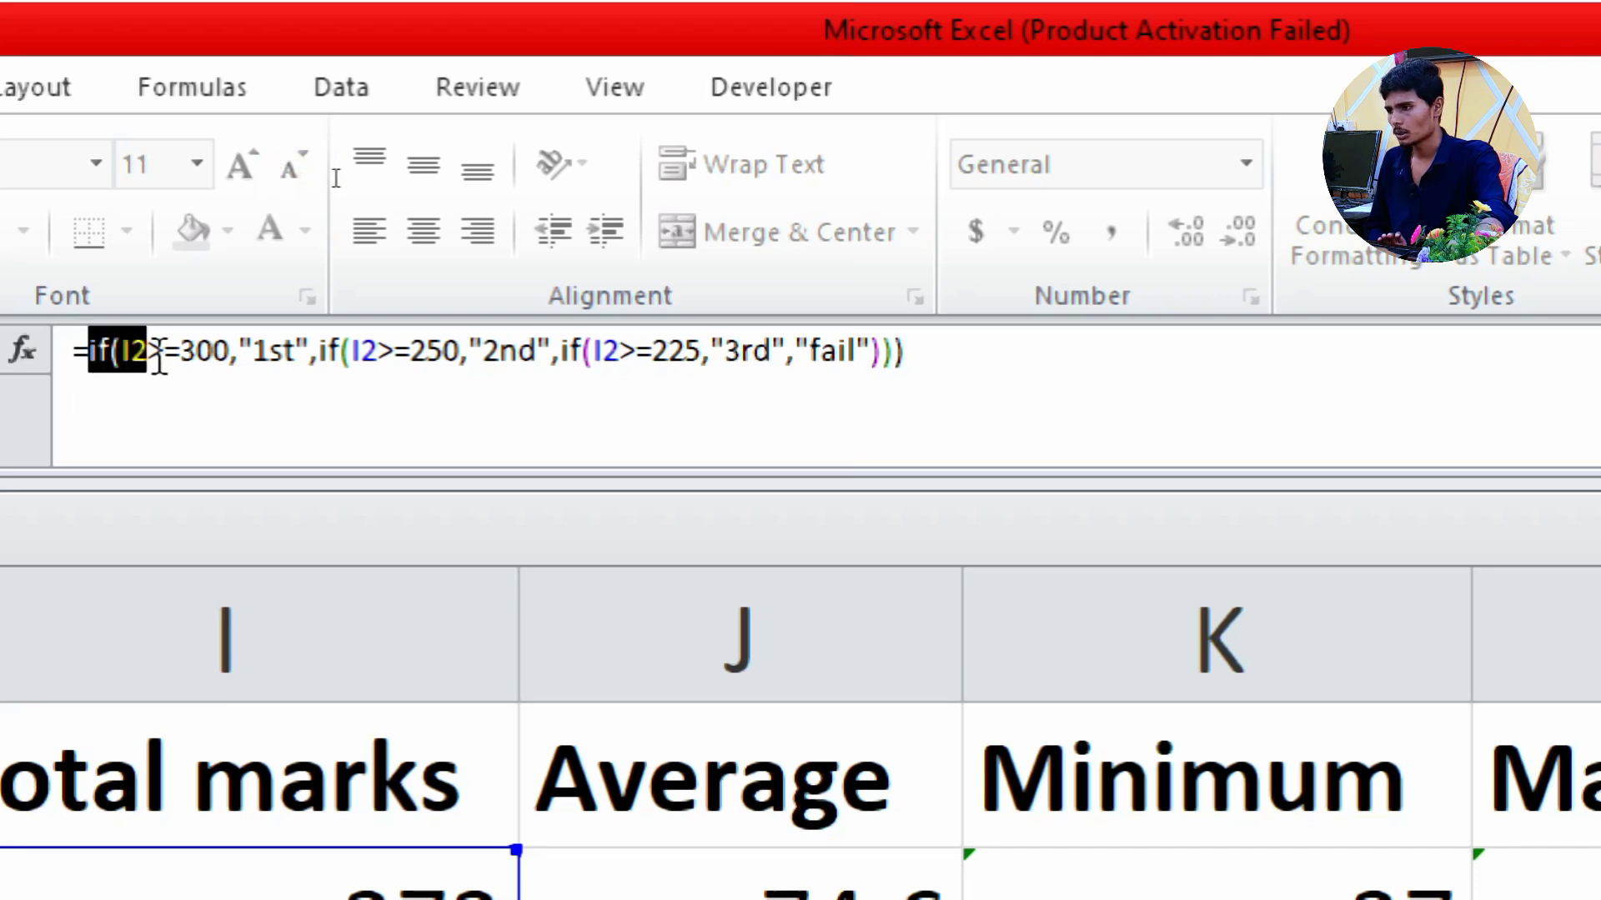
{"action": "left_click", "coordinate": [158, 357]}
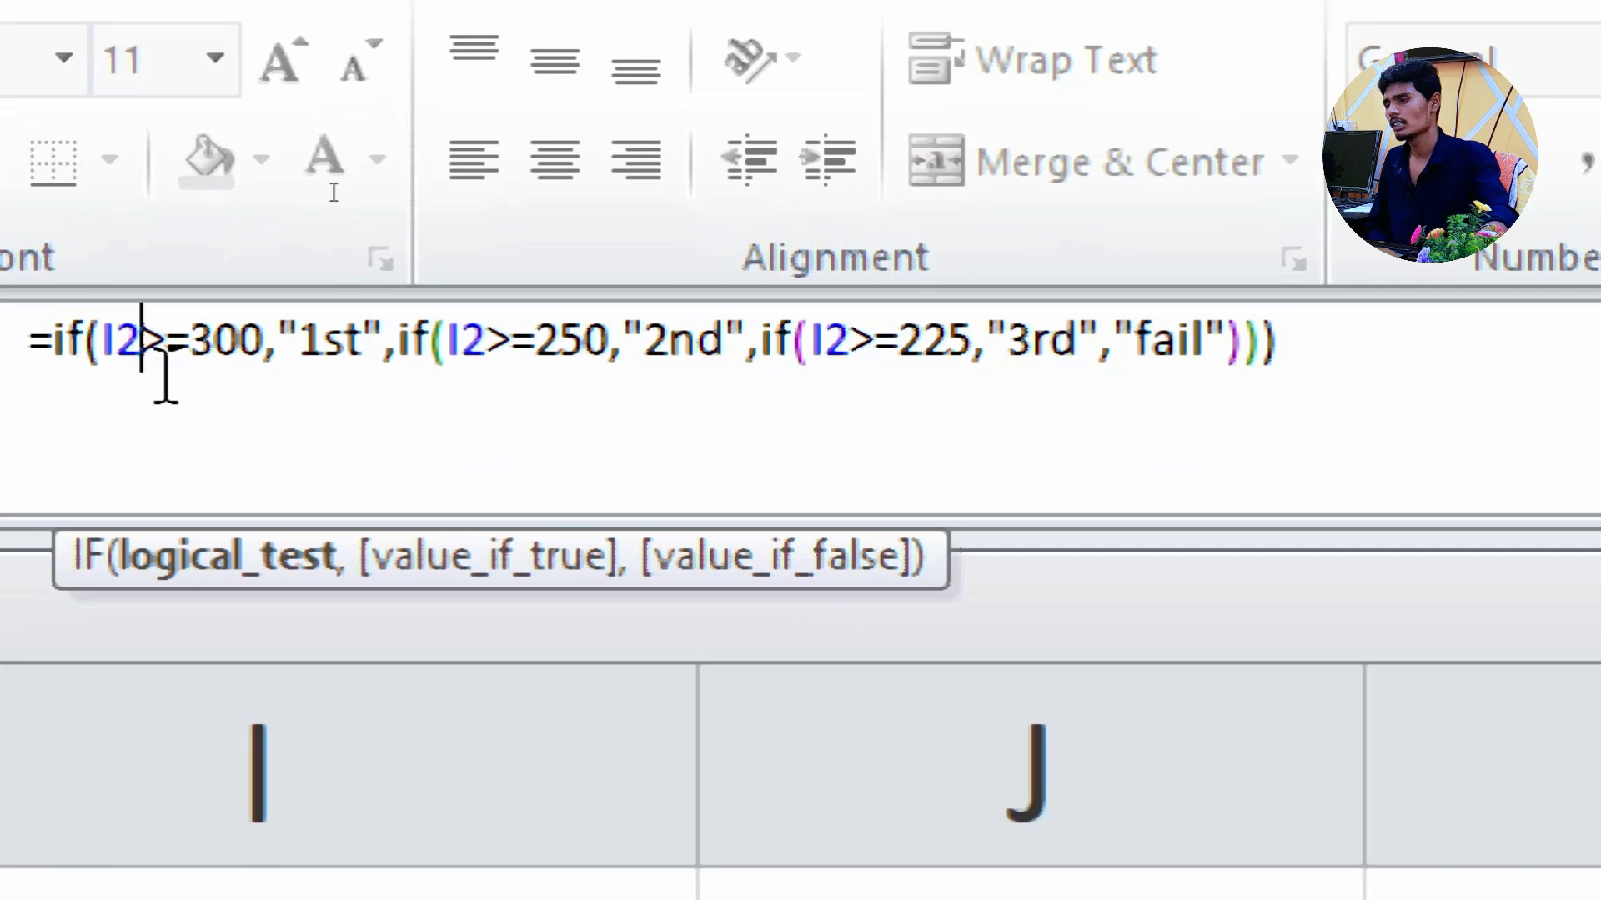
{"action": "left_click_drag", "start_coordinate": [92, 342], "coordinate": [272, 338]}
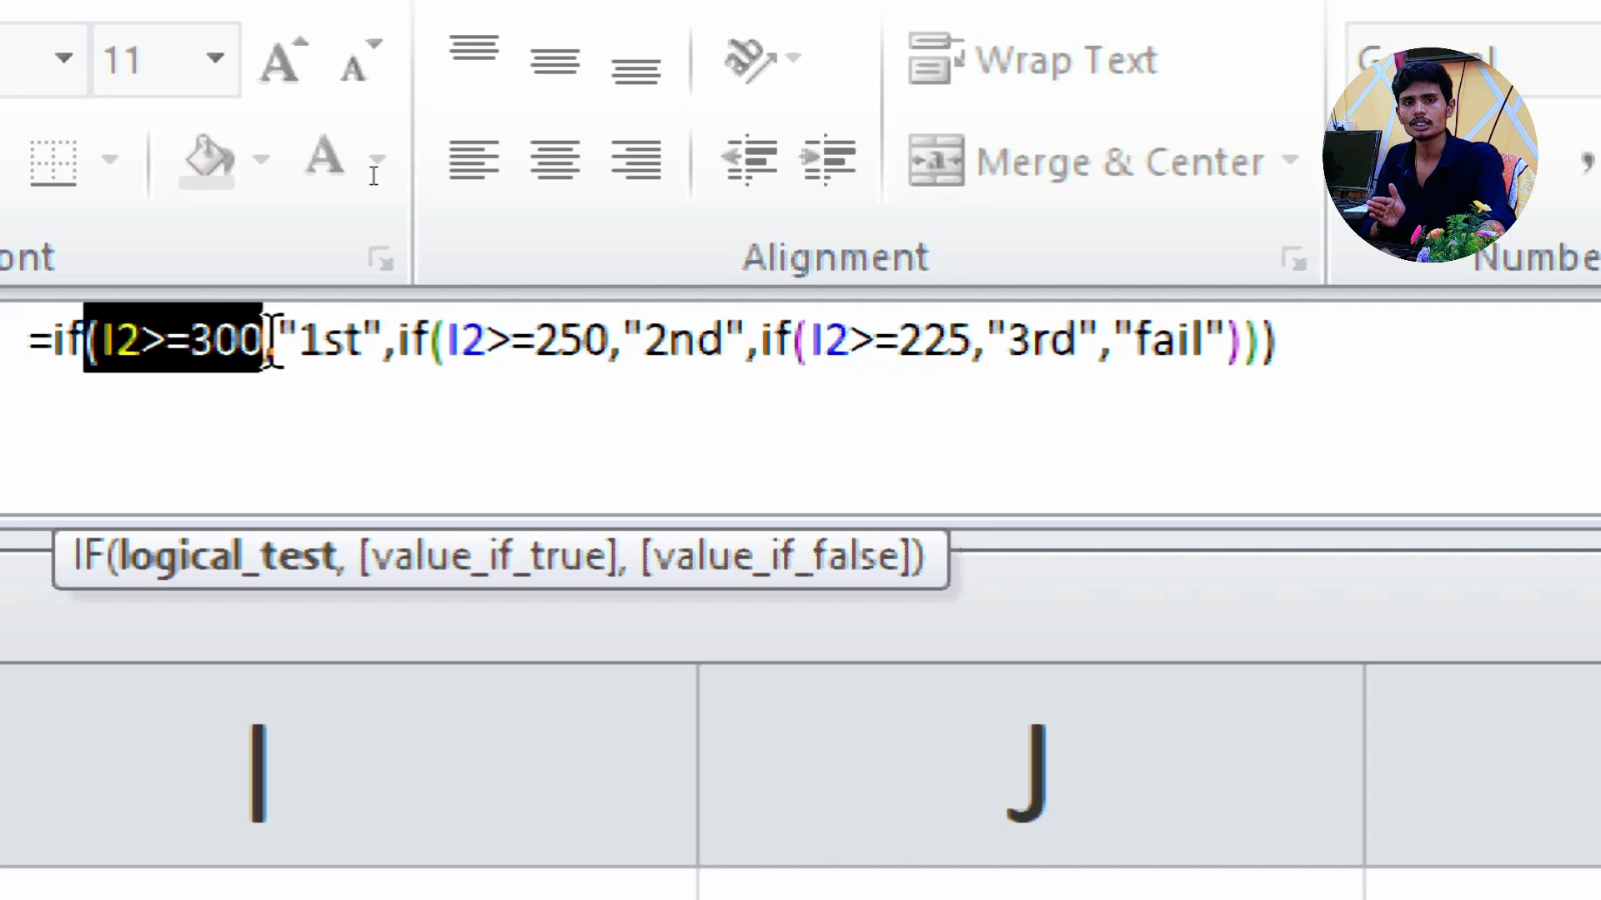
{"action": "left_click_drag", "start_coordinate": [272, 337], "coordinate": [396, 336]}
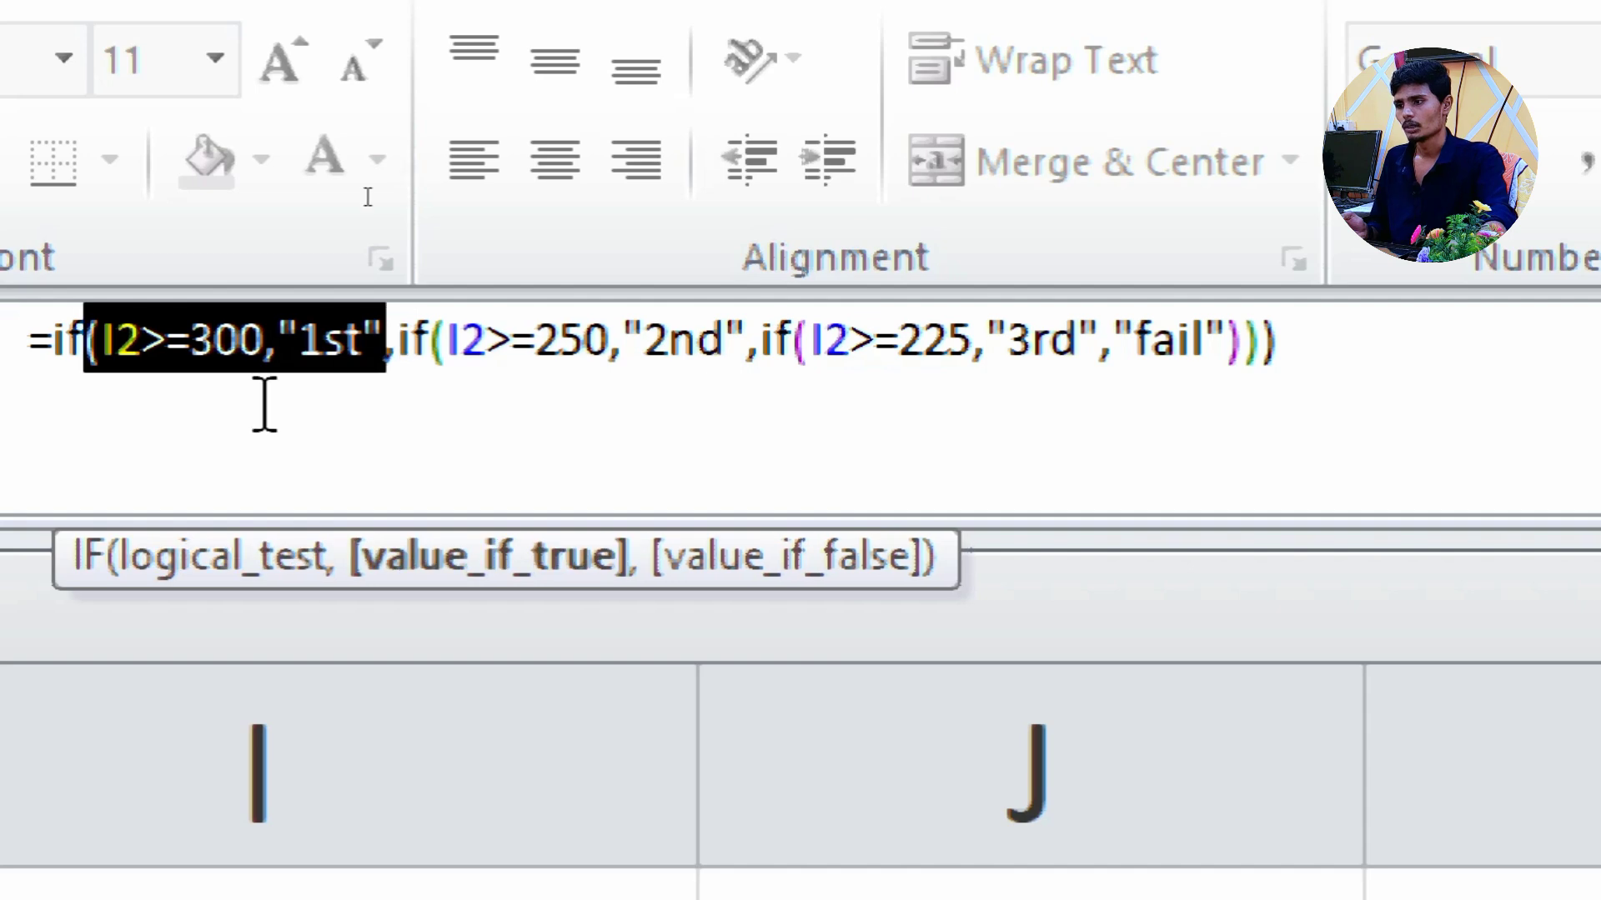
{"action": "left_click_drag", "start_coordinate": [279, 337], "coordinate": [383, 337]}
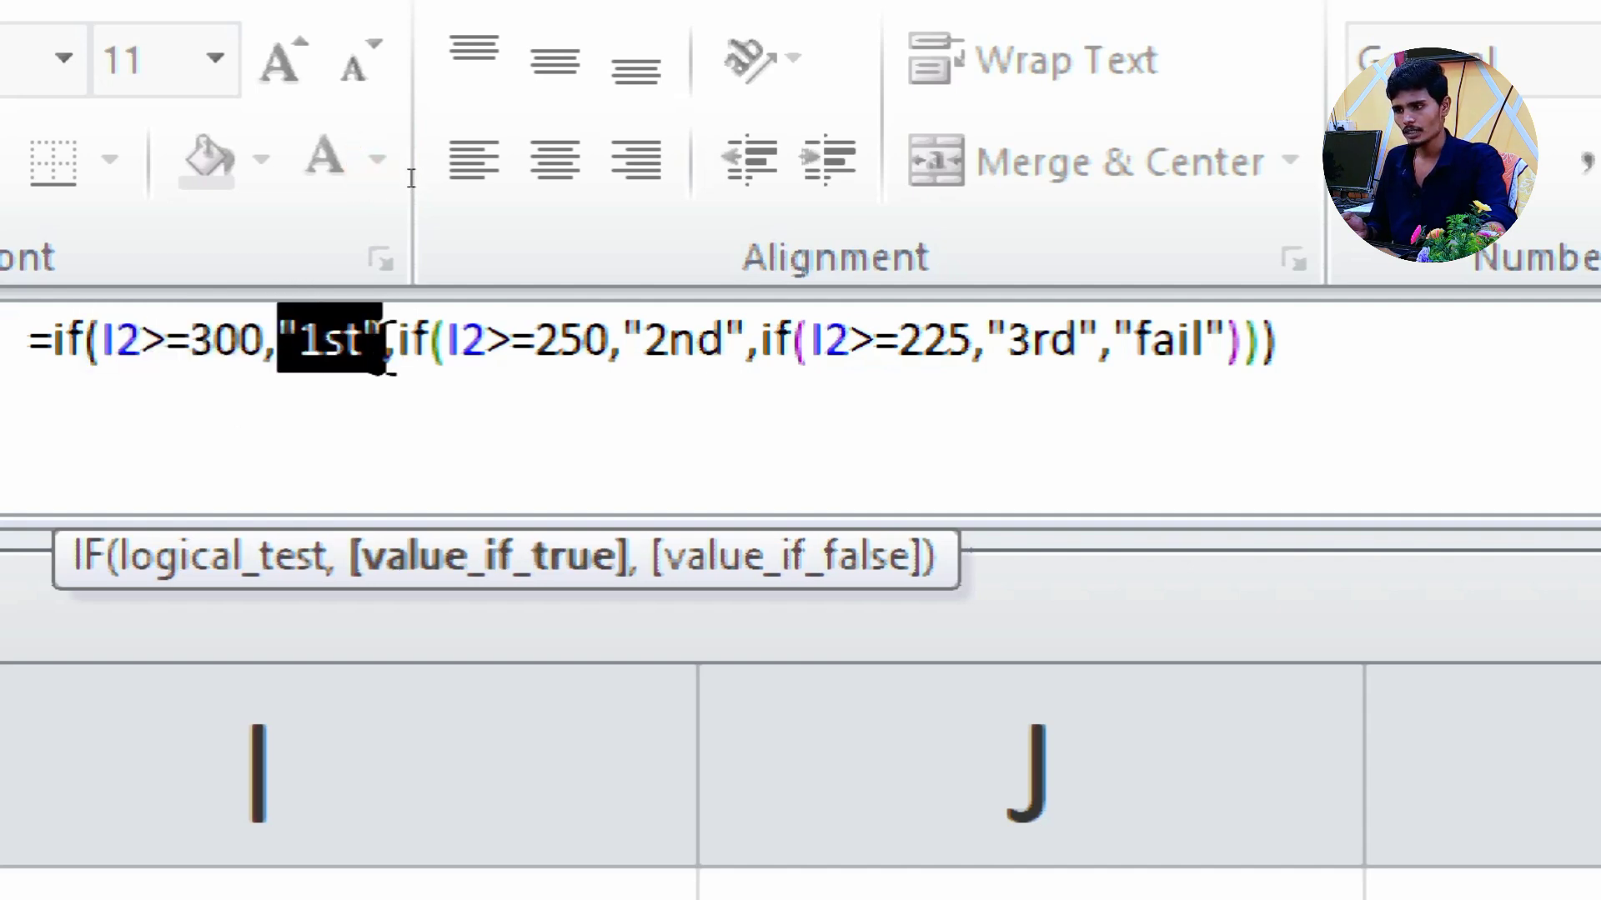
{"action": "left_click", "coordinate": [395, 337]}
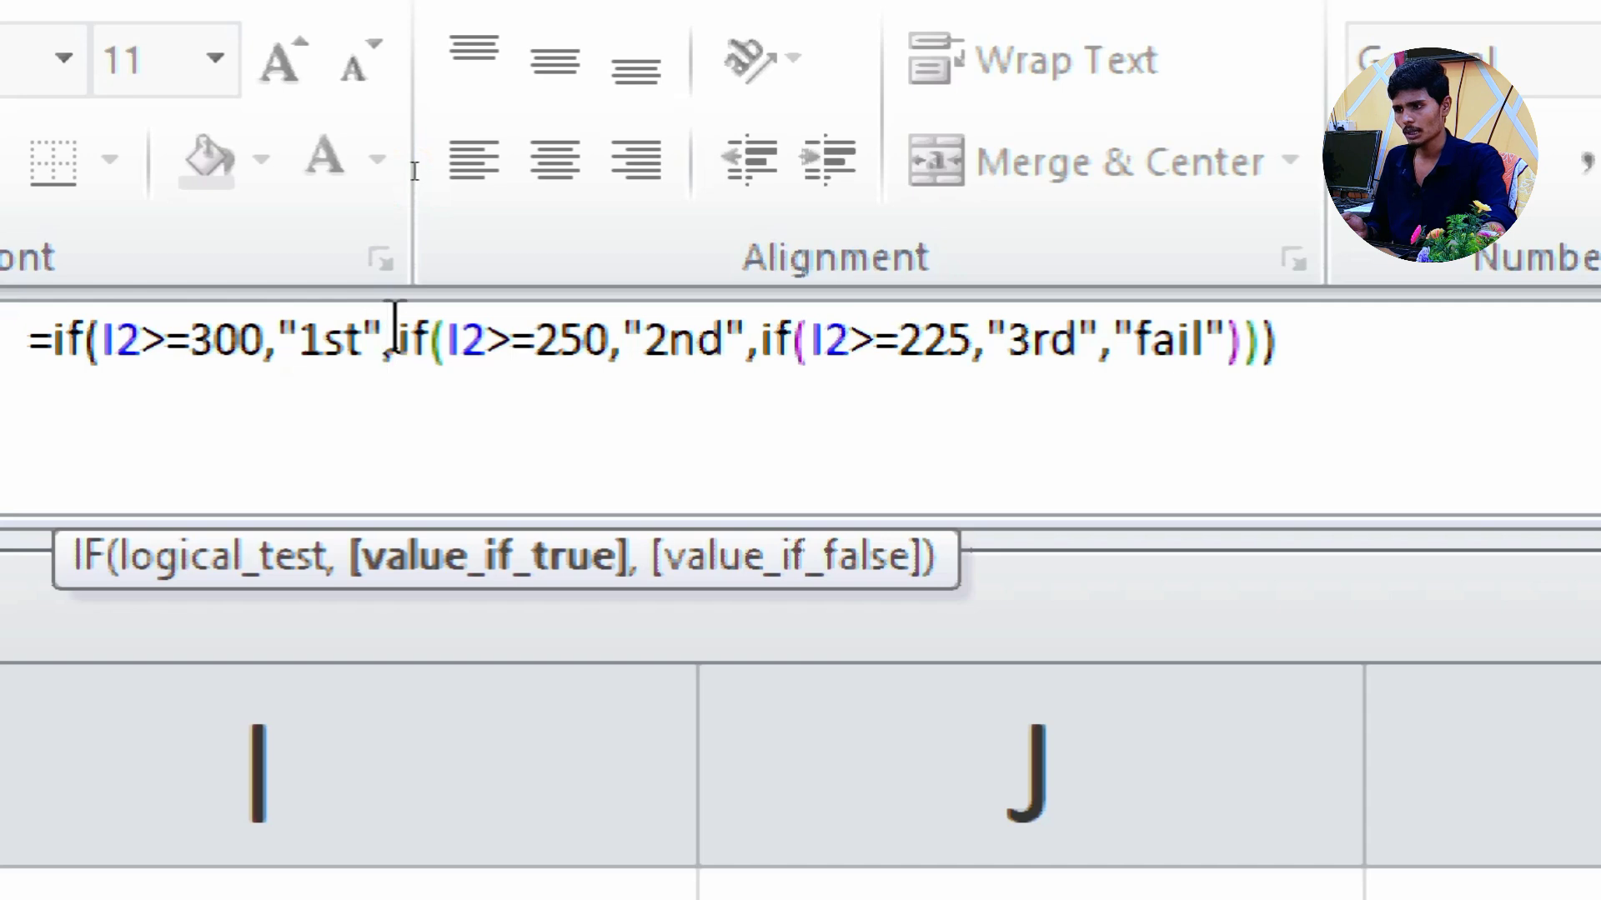
- Examine the two nested IFs: the I2>=250 and I2>=225 tests, their "2nd" and "3rd" values and the "fail" fallback
{"action": "left_click_drag", "start_coordinate": [386, 338], "coordinate": [611, 348]}
{"action": "left_click", "coordinate": [442, 325]}
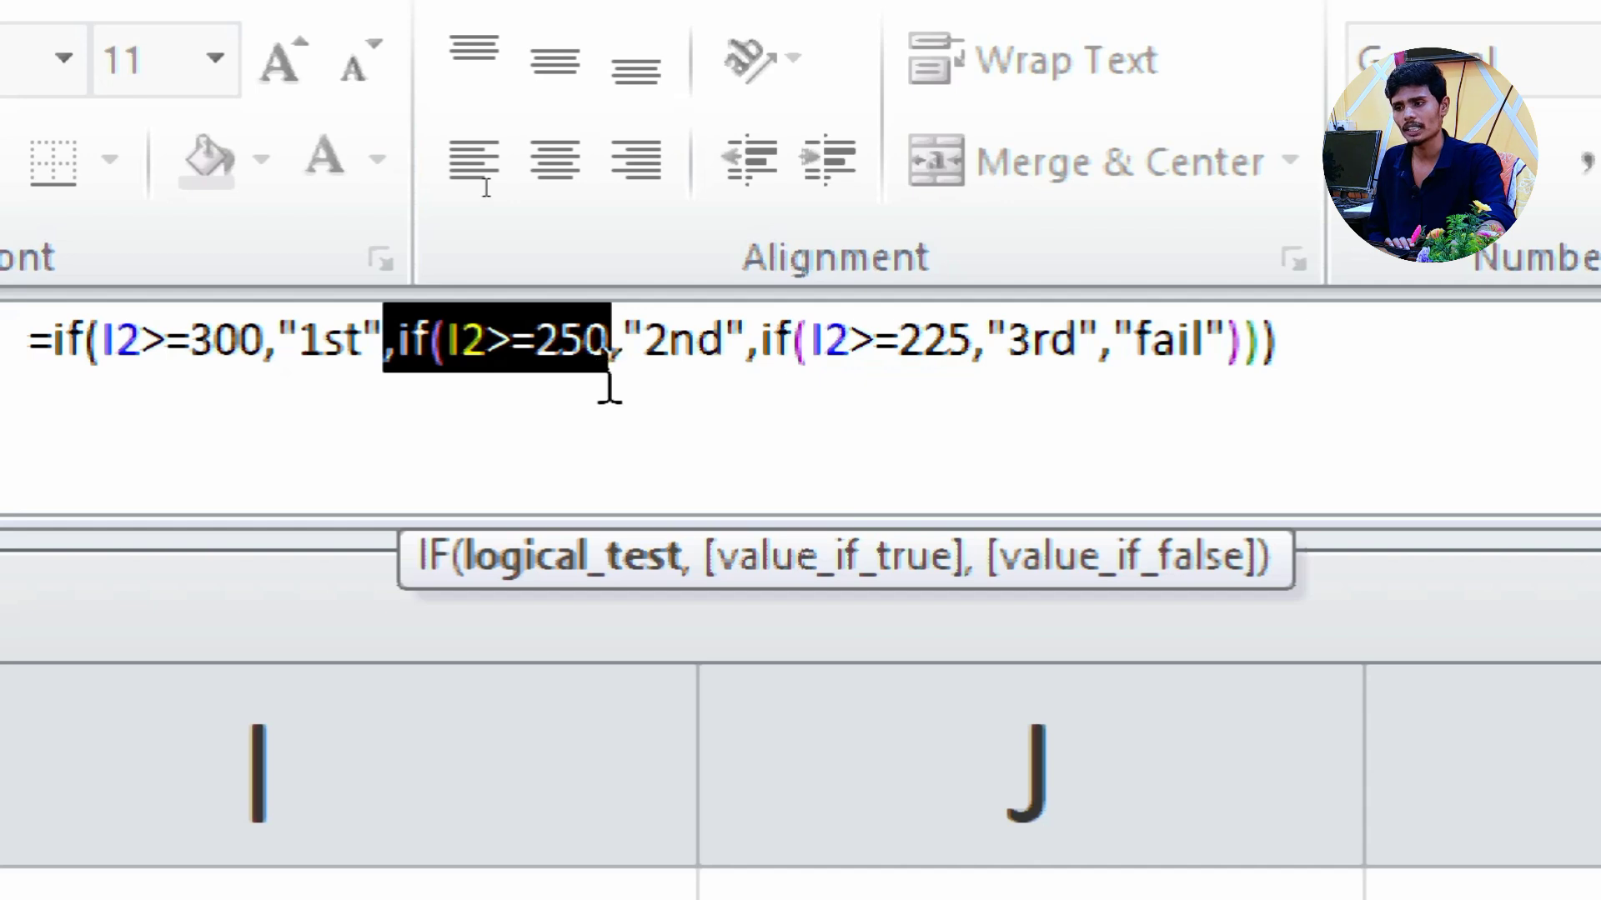
{"action": "left_click", "coordinate": [661, 333]}
{"action": "double_click", "coordinate": [661, 334]}
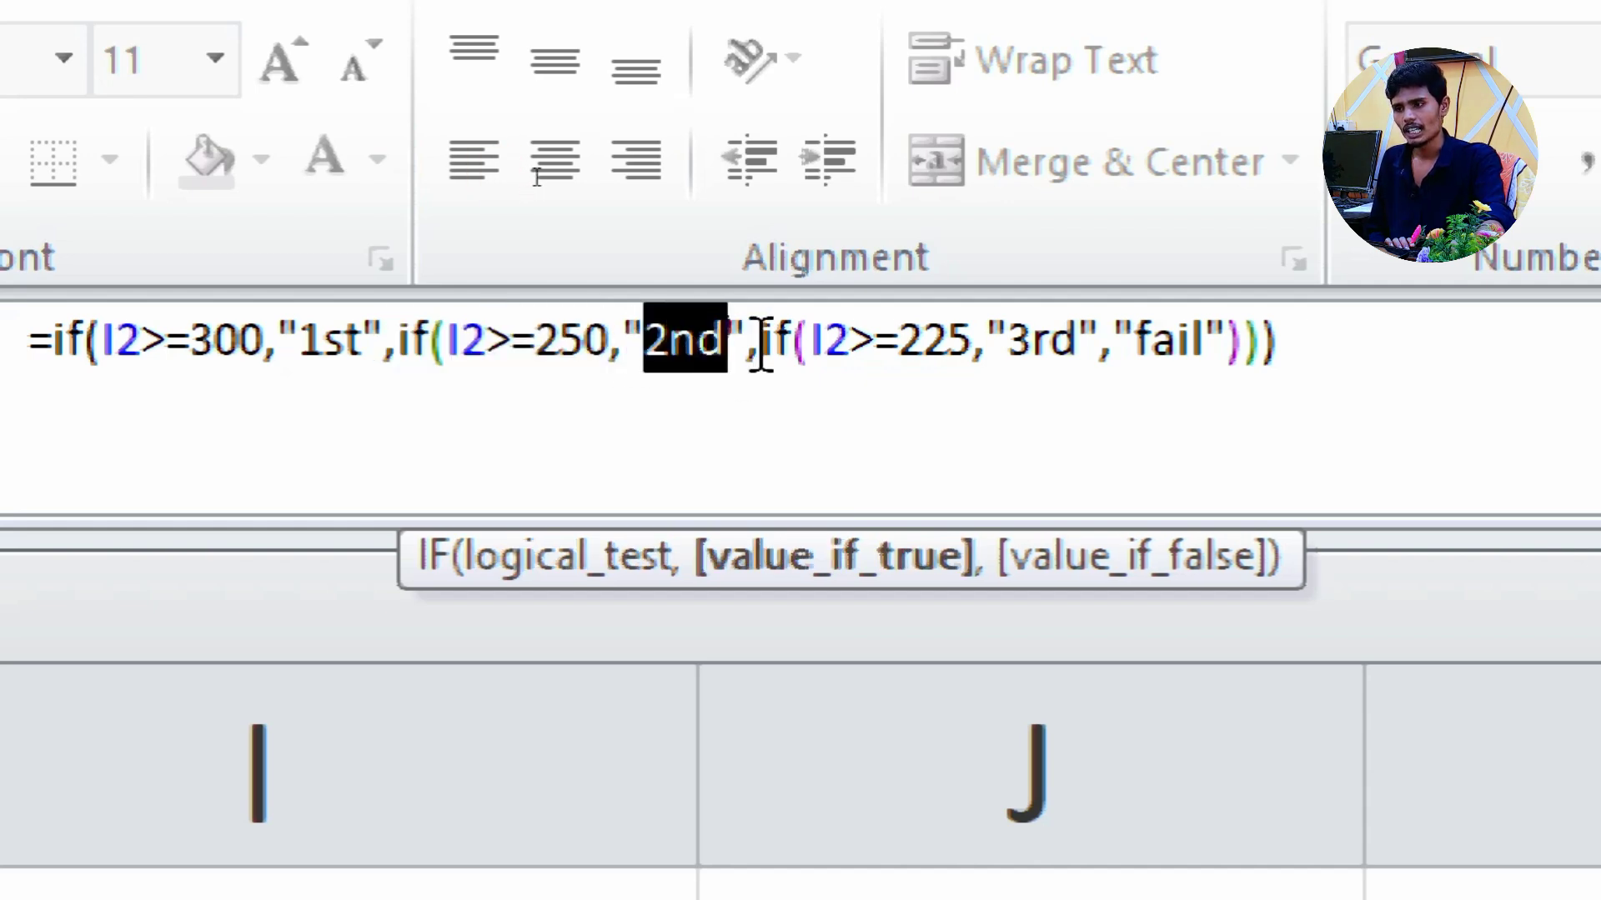
{"action": "left_click_drag", "start_coordinate": [748, 341], "coordinate": [975, 353]}
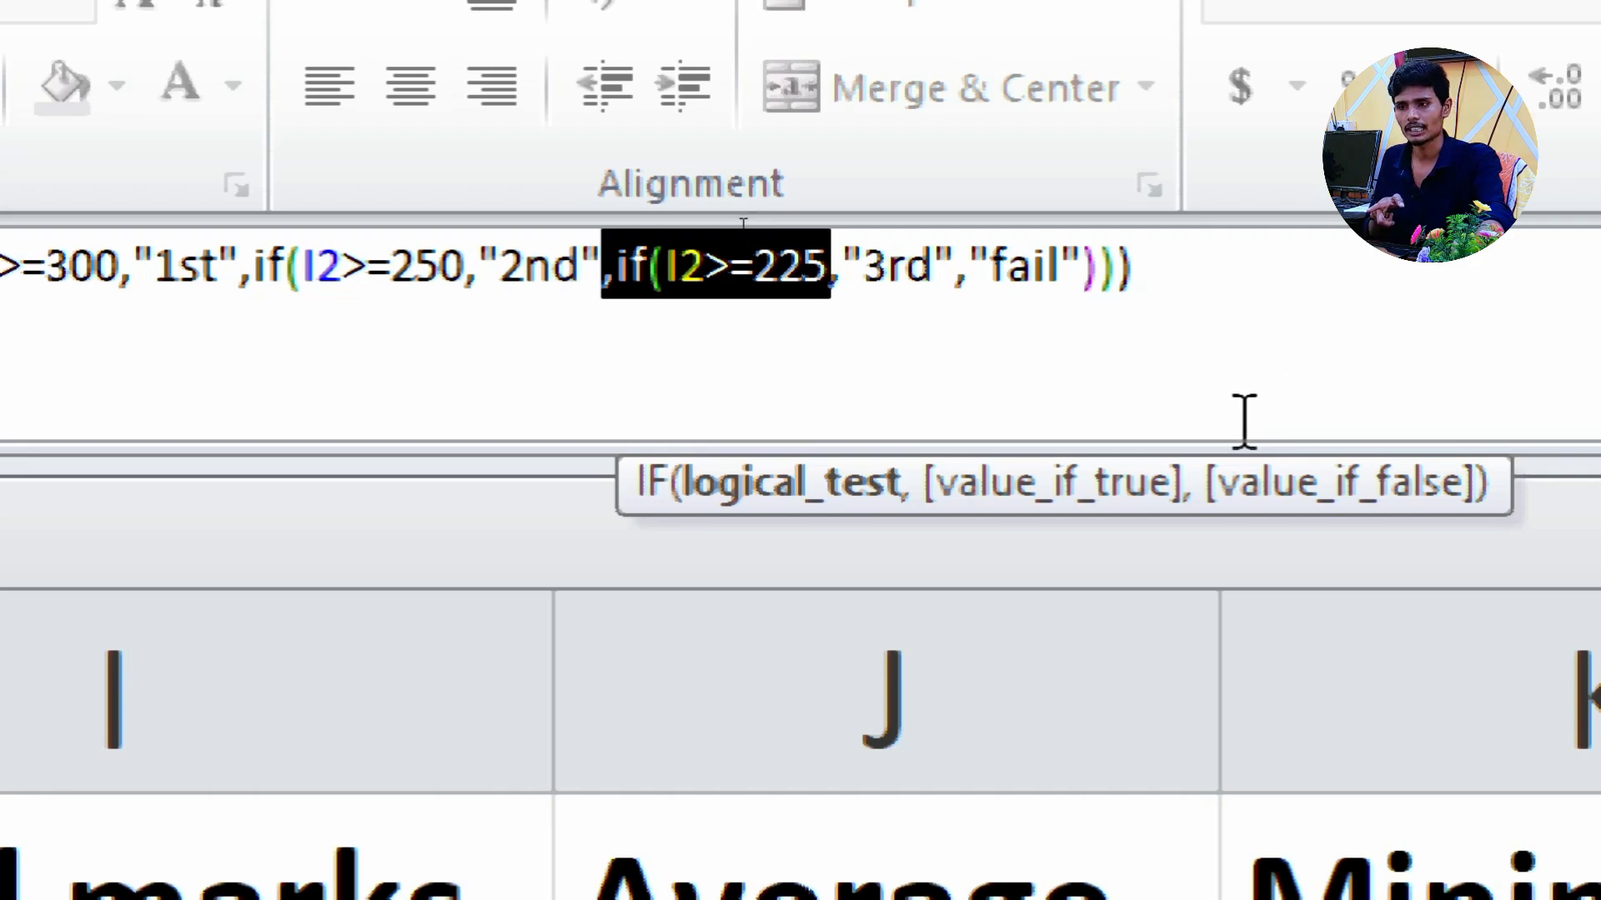
{"action": "left_click", "coordinate": [871, 283]}
{"action": "left_click_drag", "start_coordinate": [871, 284], "coordinate": [936, 286]}
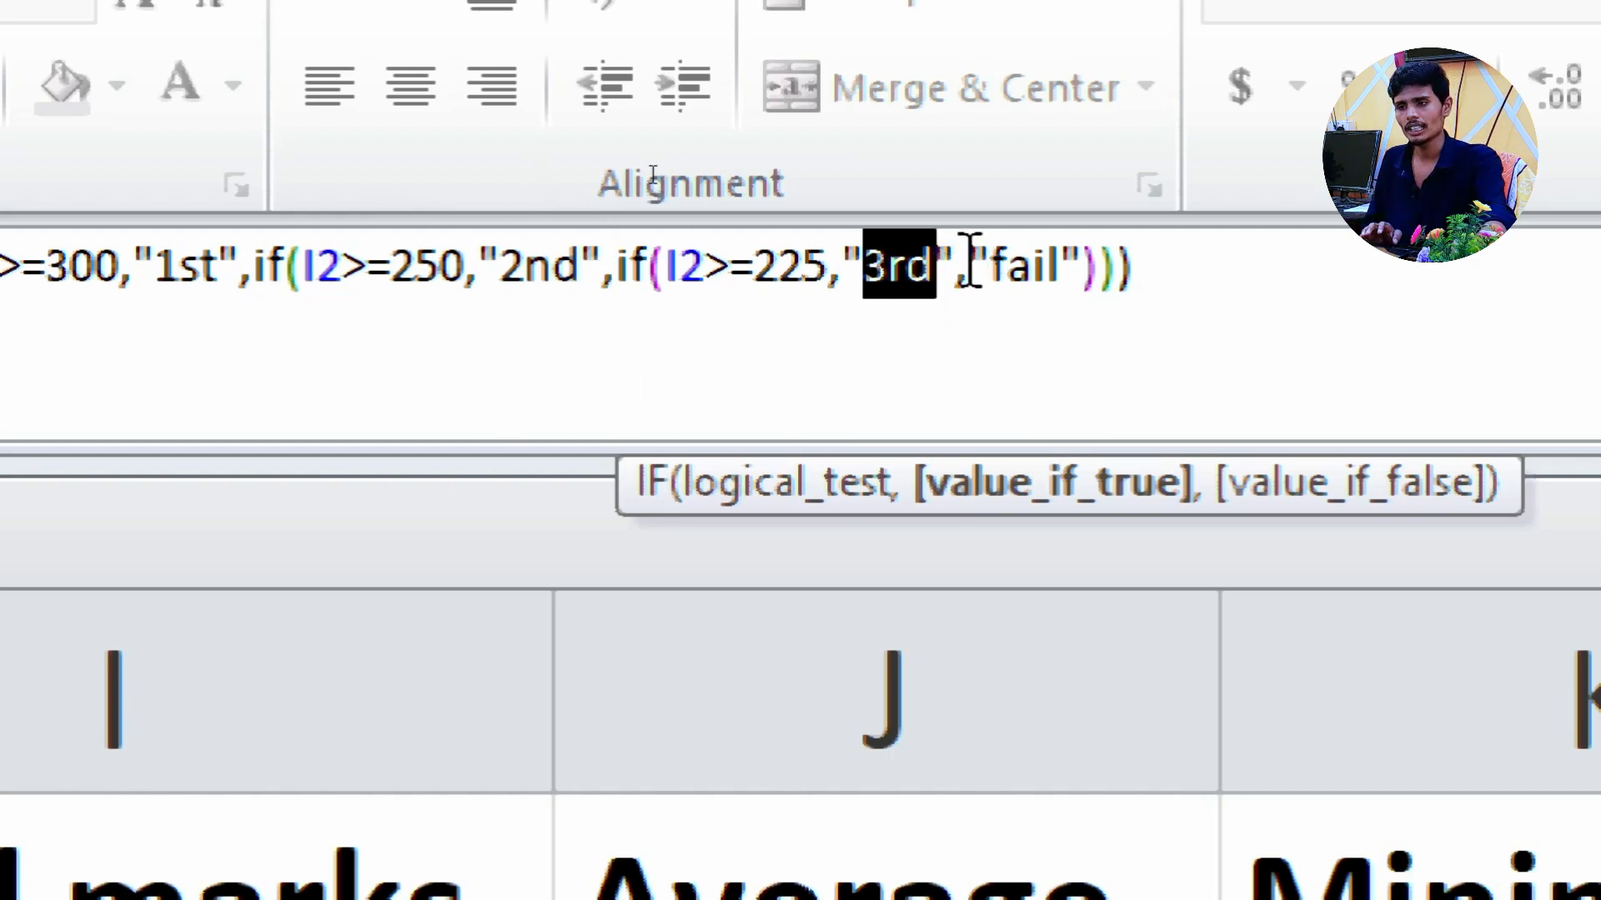
{"action": "left_click_drag", "start_coordinate": [969, 259], "coordinate": [1084, 256]}
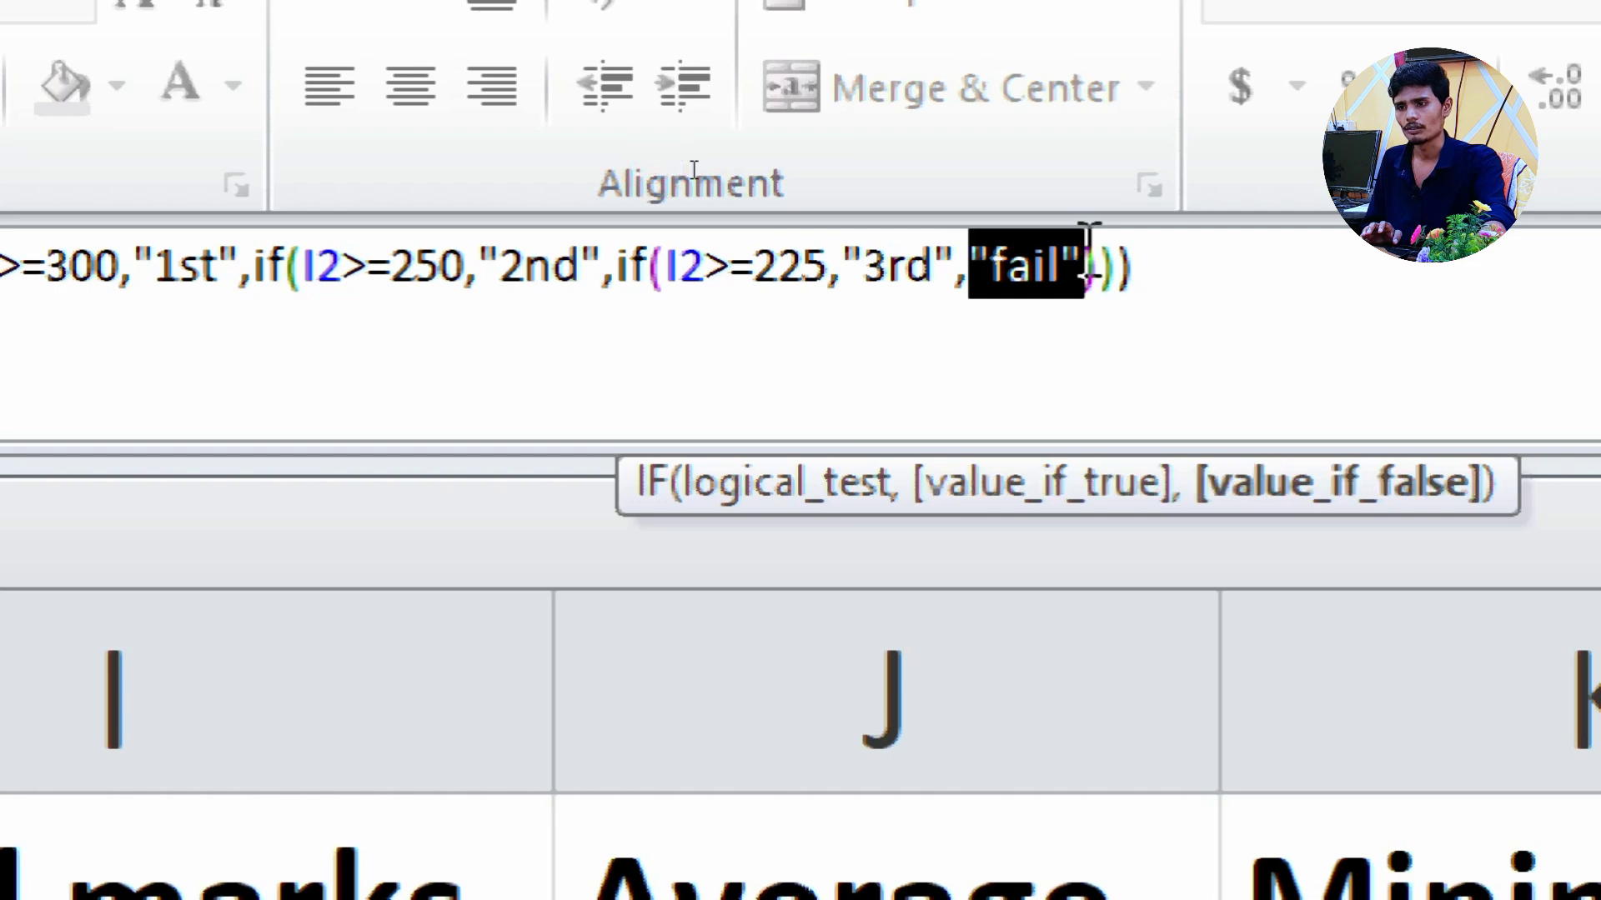
{"action": "left_click", "coordinate": [1089, 251]}
- Enter the nested IF formula in M2 and fill it down the Division column to M7
{"action": "left_click", "coordinate": [1197, 273]}
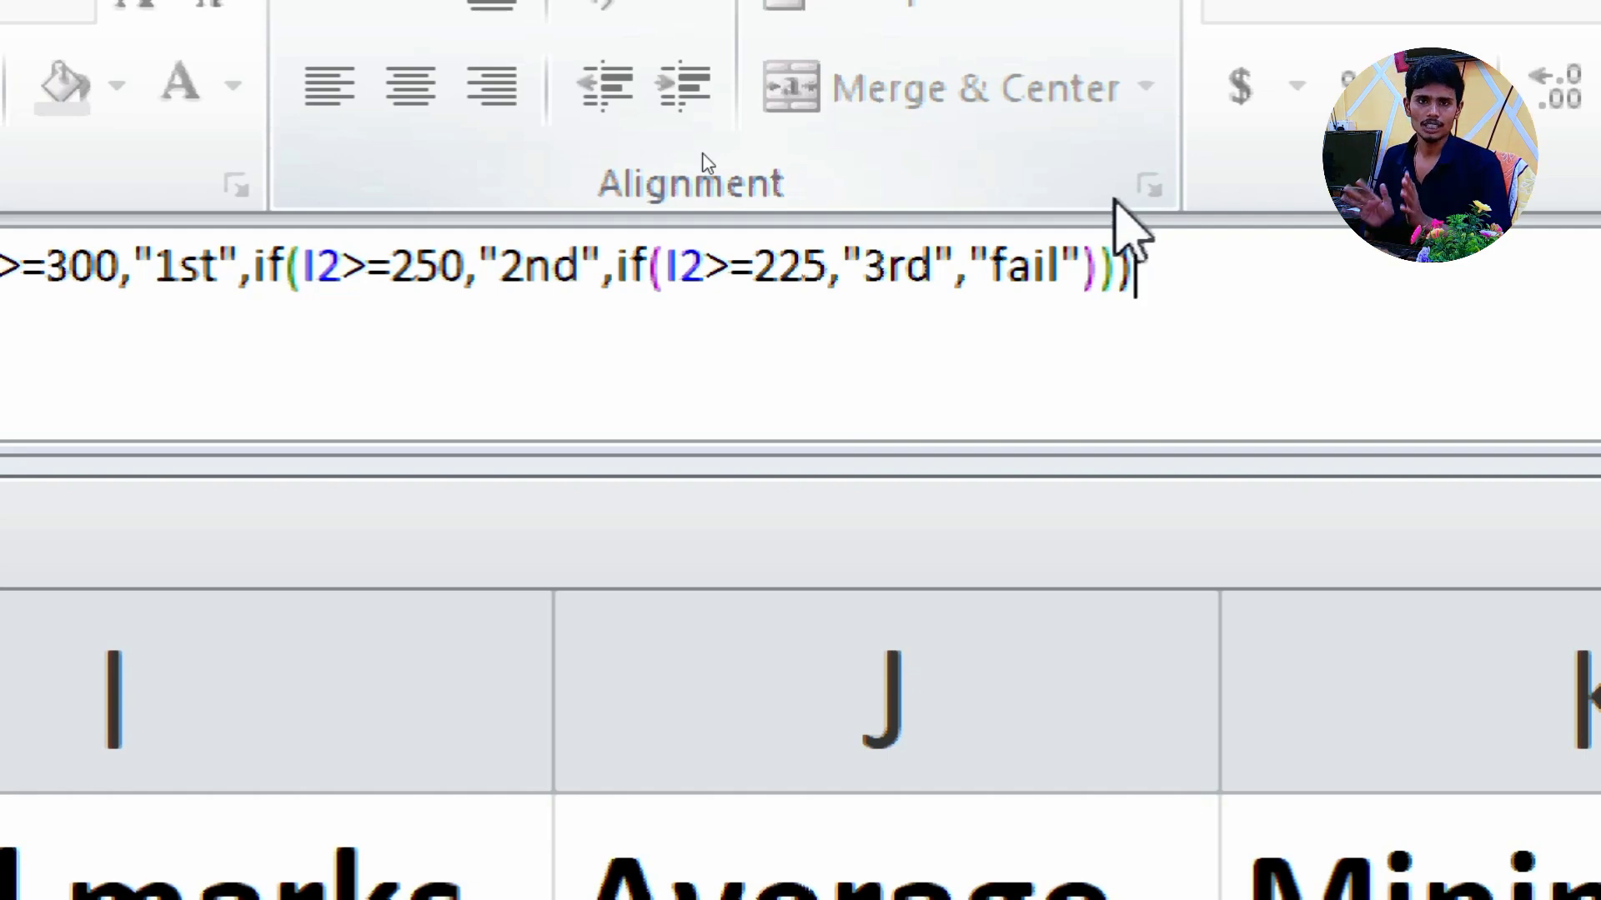
{"action": "key", "text": "Return"}
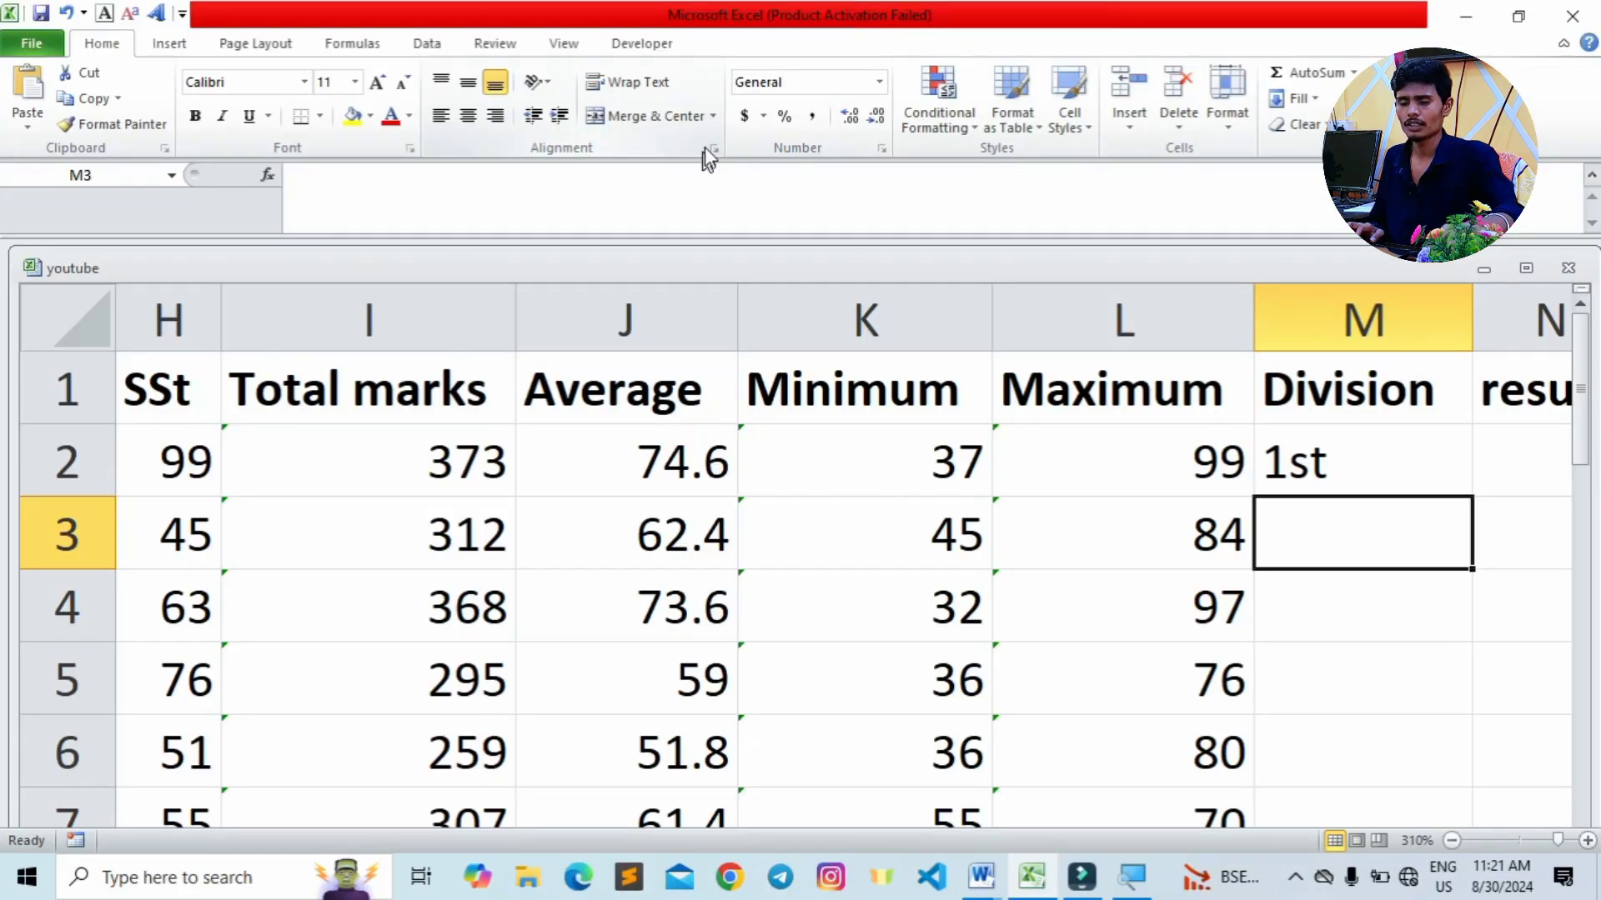
{"action": "left_click", "coordinate": [1399, 467]}
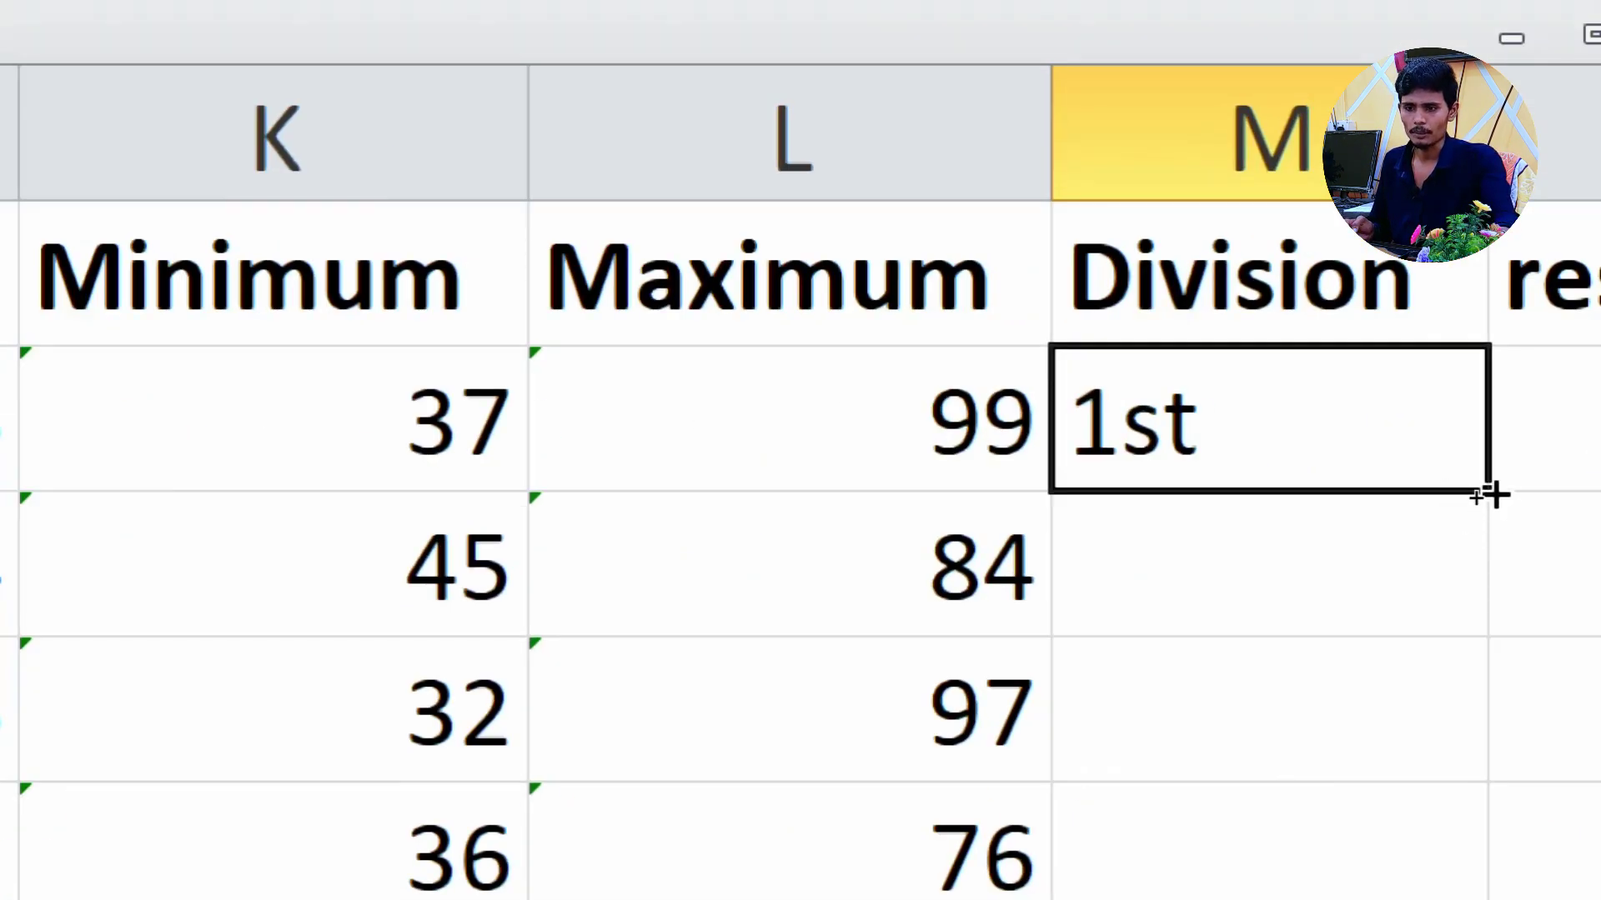
{"action": "double_click", "coordinate": [1490, 493]}
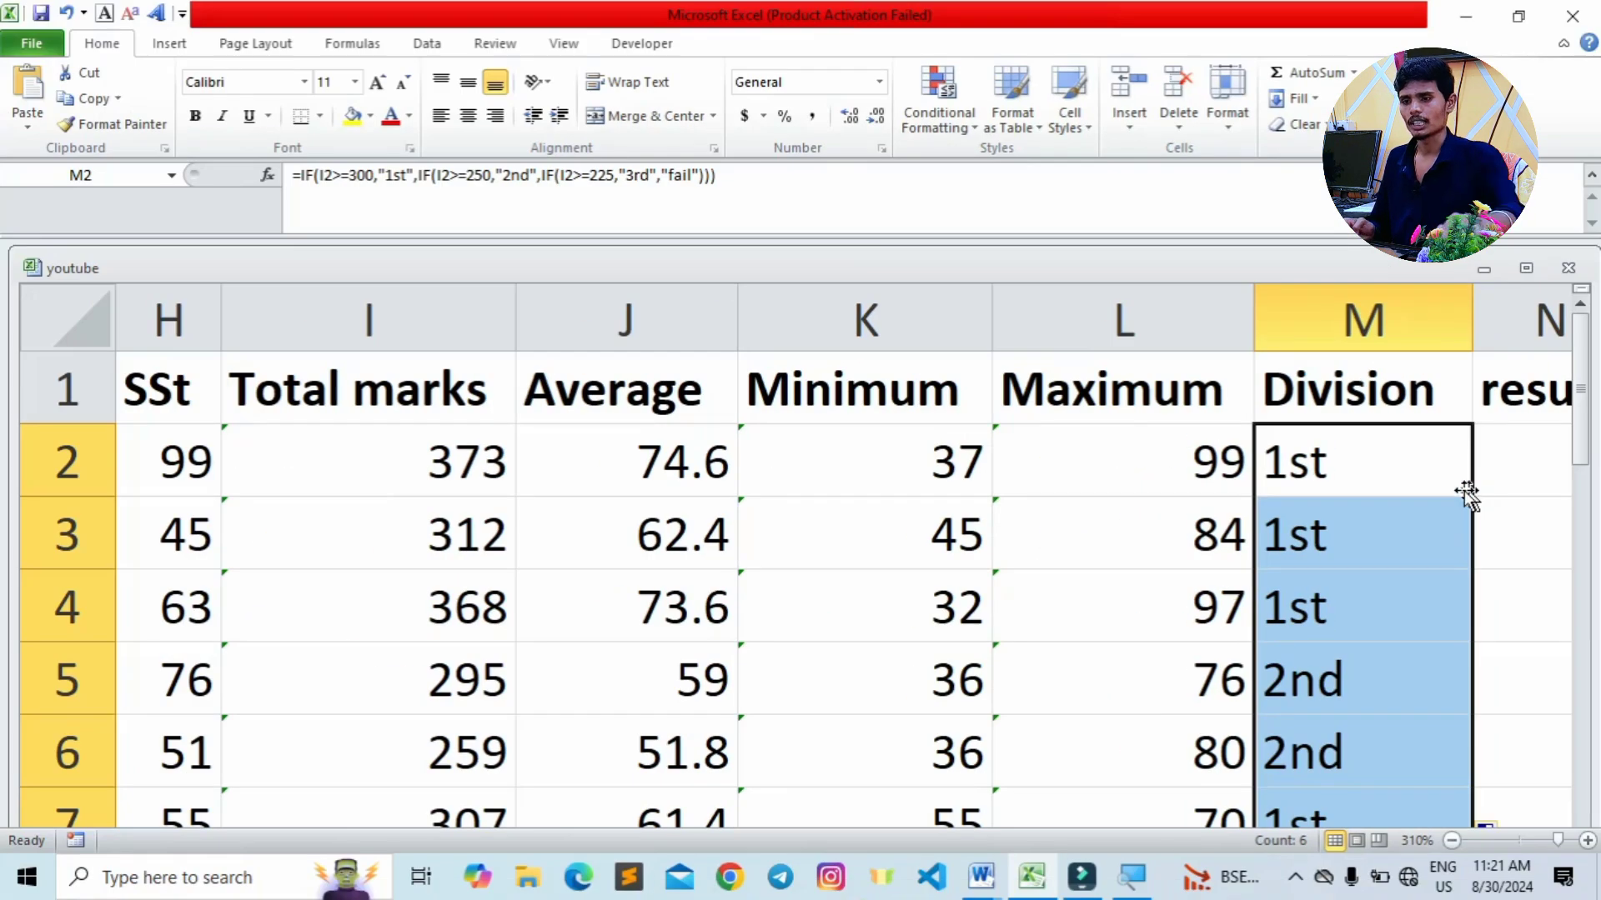
{"action": "left_click", "coordinate": [1147, 507]}
{"action": "scroll", "coordinate": [1108, 517], "scroll_direction": "down", "scroll_amount": 4}
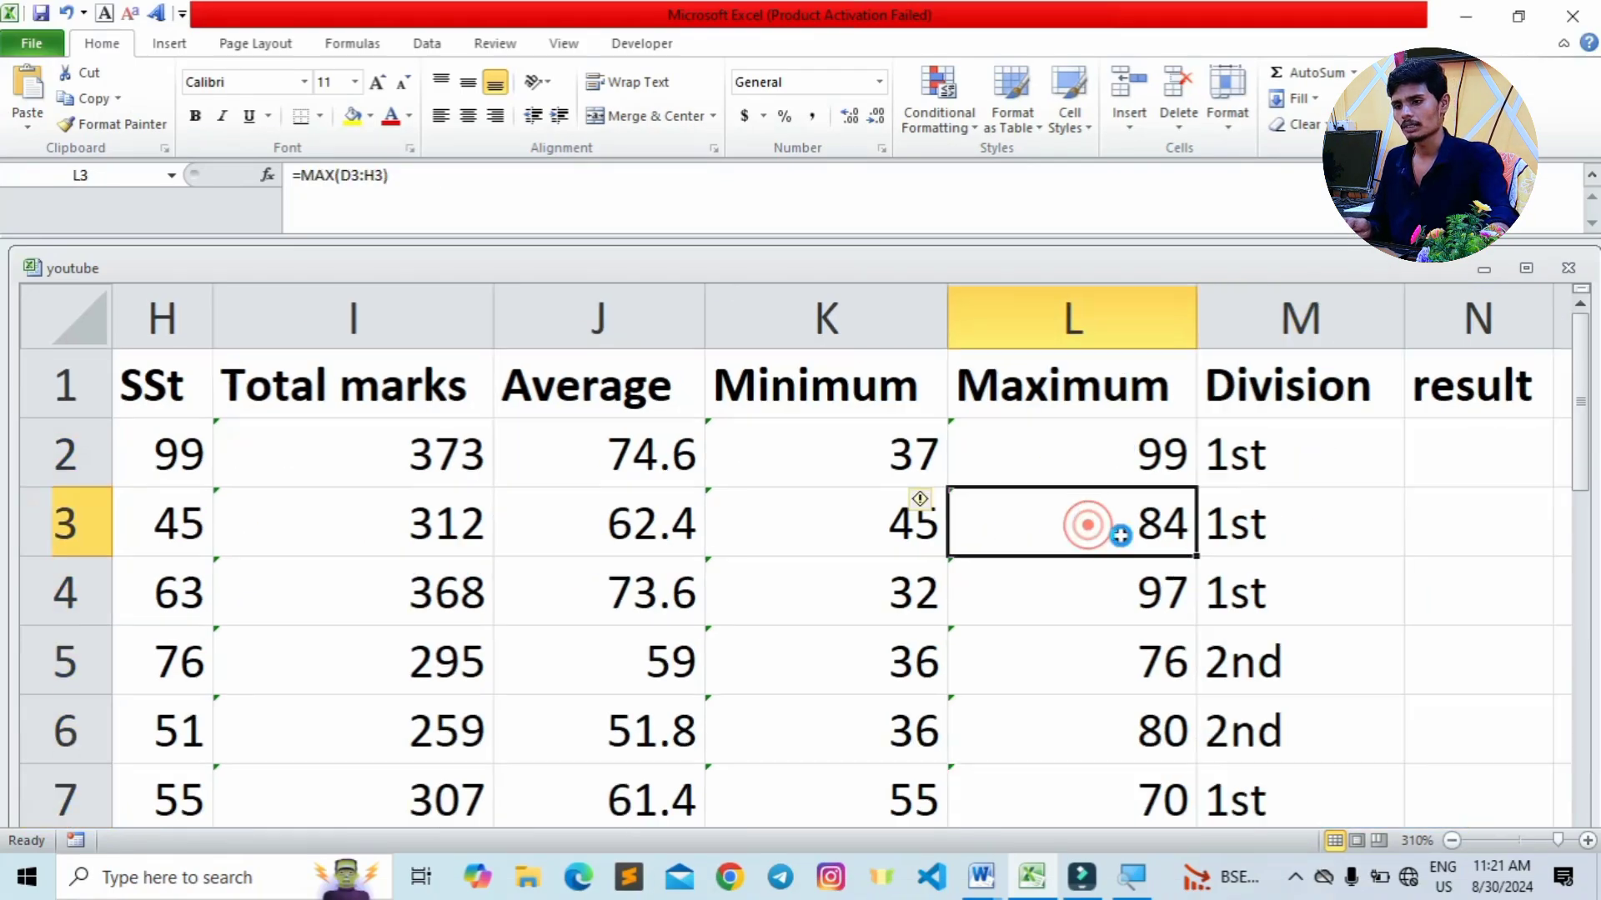
{"action": "left_click_drag", "start_coordinate": [1295, 433], "coordinate": [1272, 715]}
{"action": "left_click", "coordinate": [1272, 715]}
- Start an IF formula in result cell N2 with the logical test K2>=33 on the student's minimum mark
{"action": "left_click", "coordinate": [1307, 434]}
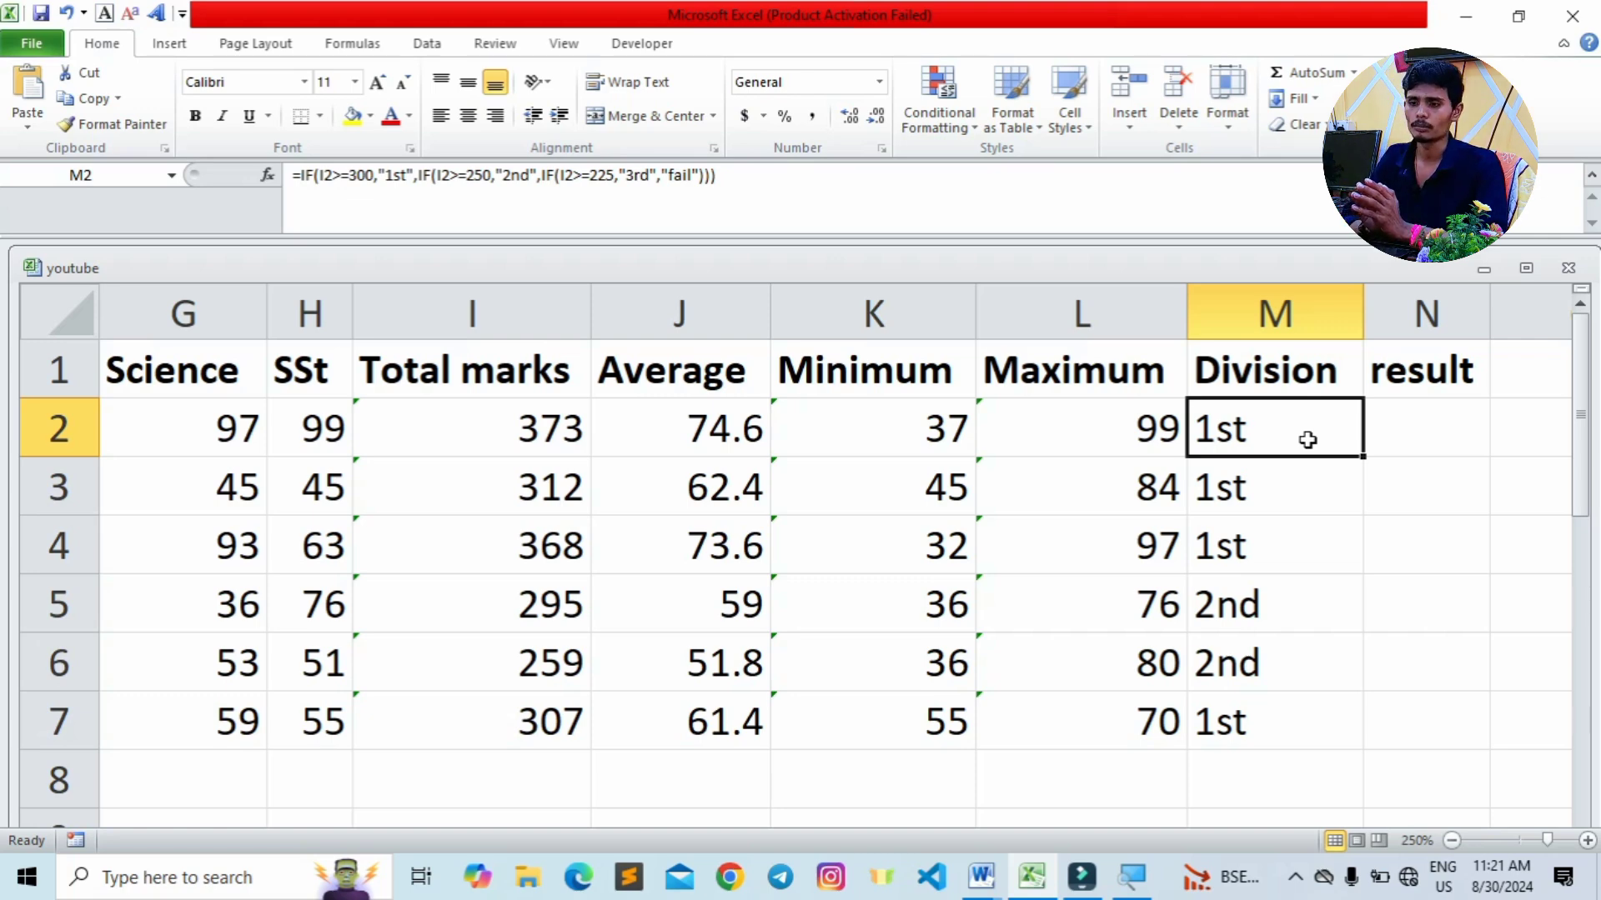
{"action": "key", "text": "Right"}
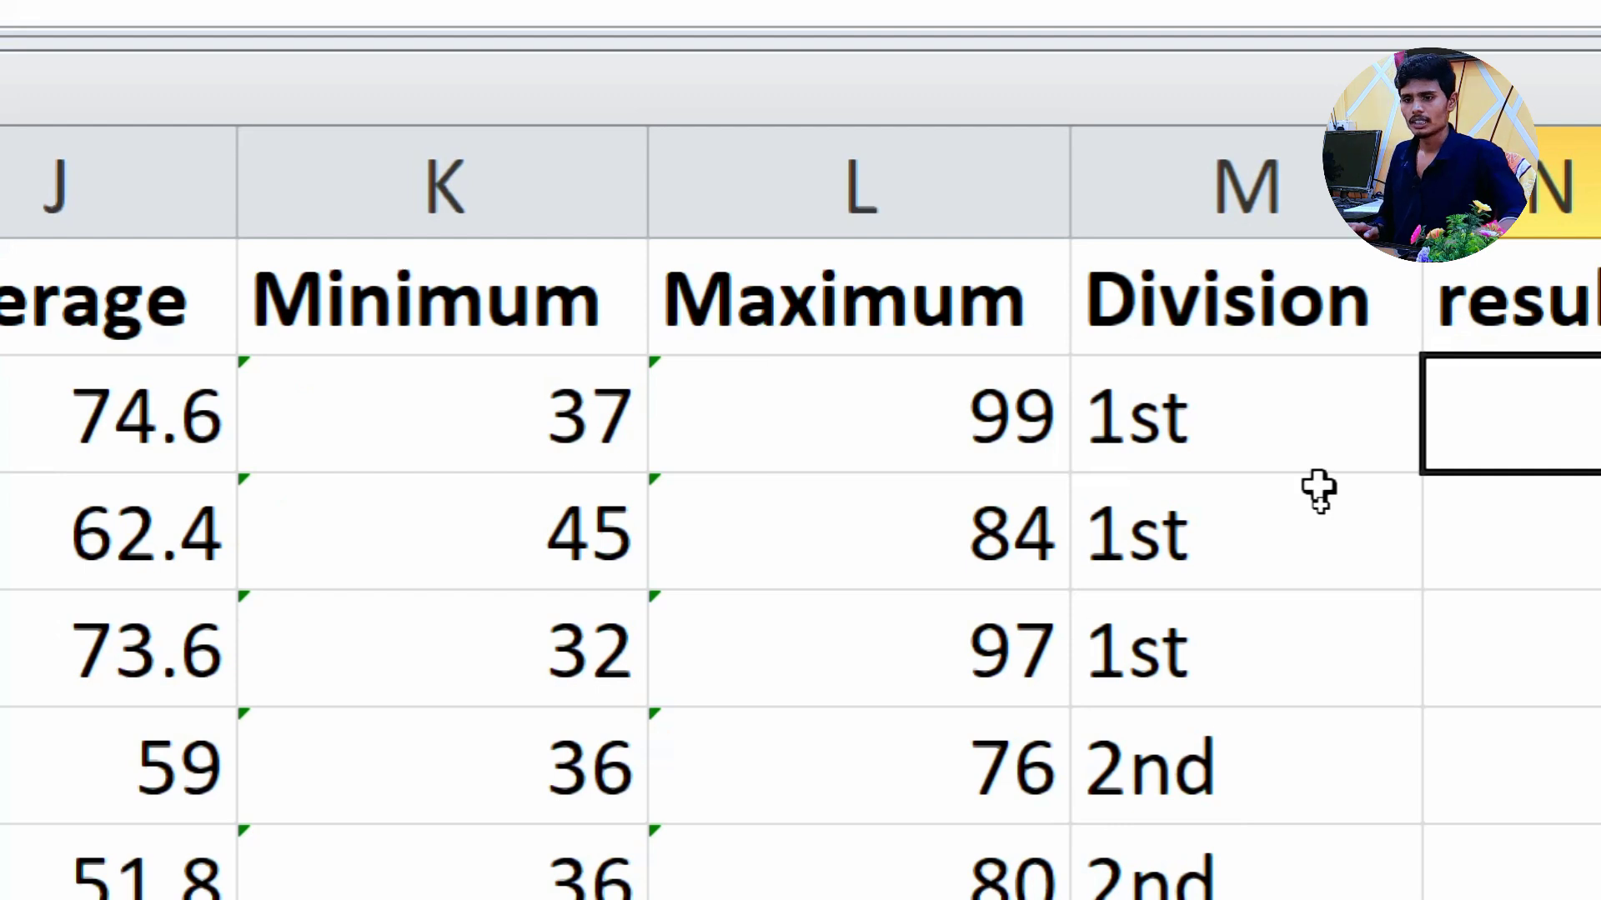
{"action": "type", "text": "="}
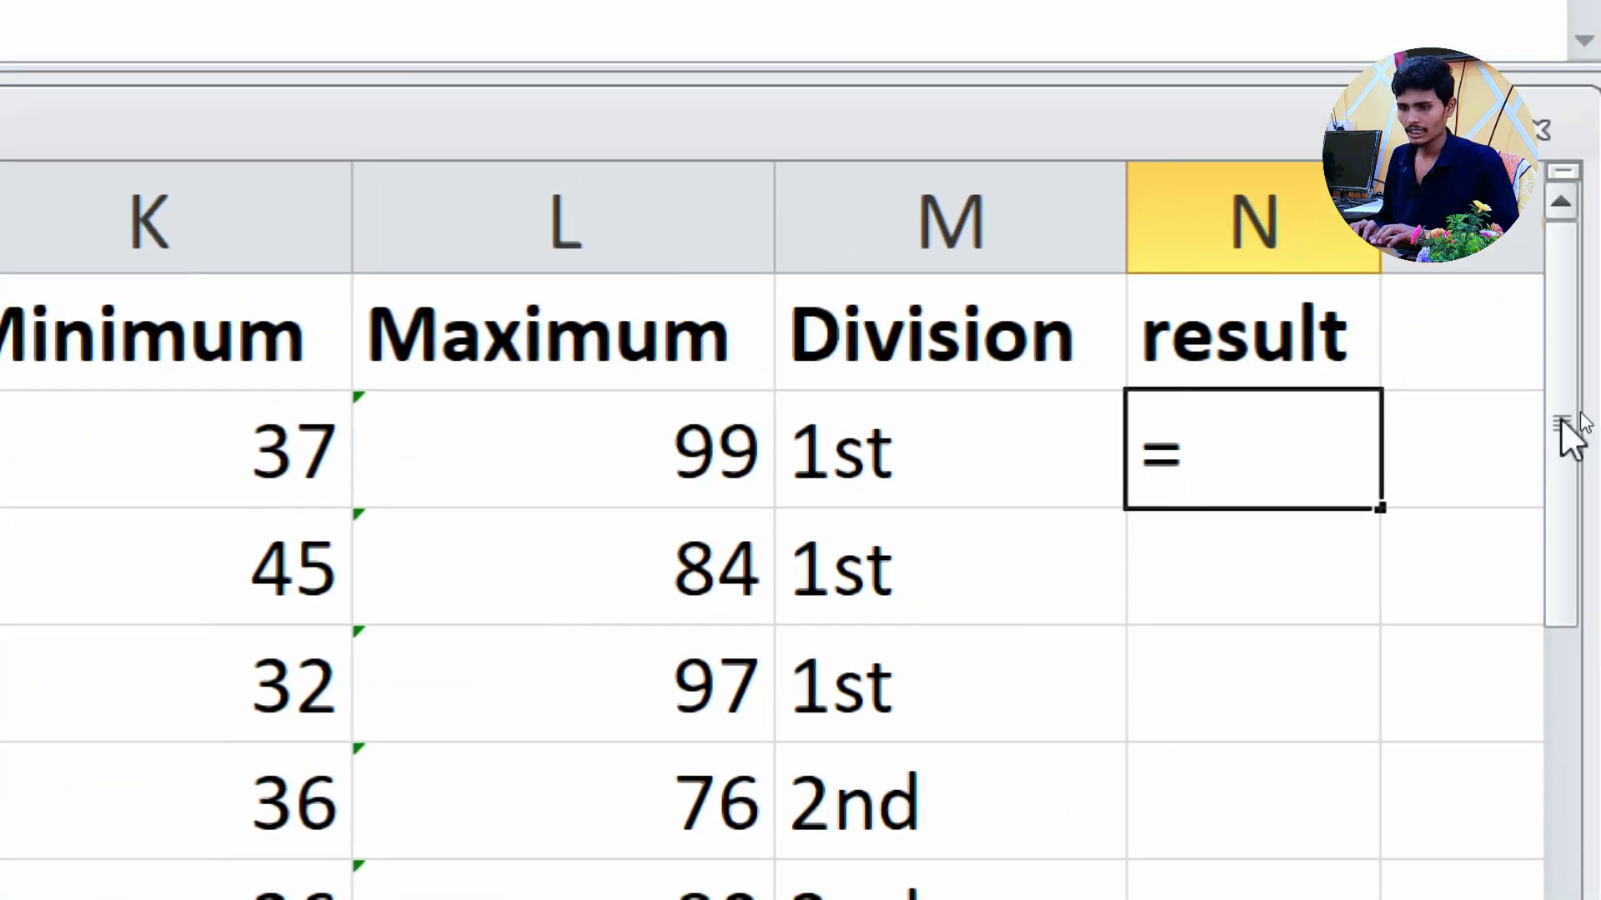
{"action": "type", "text": "if("}
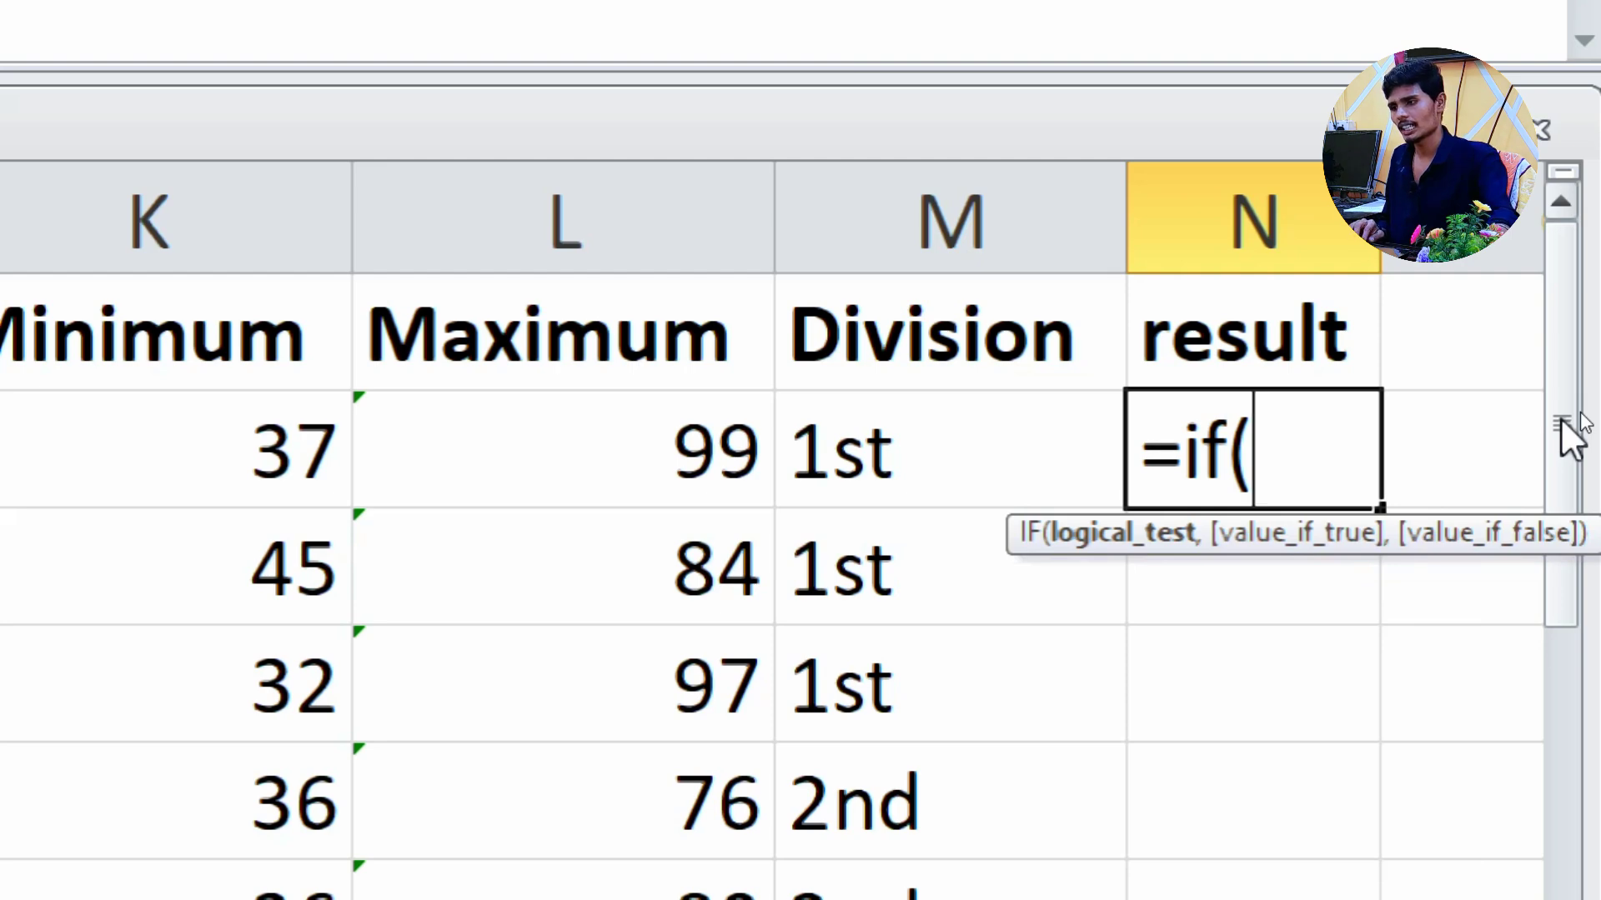
{"action": "left_click", "coordinate": [151, 466]}
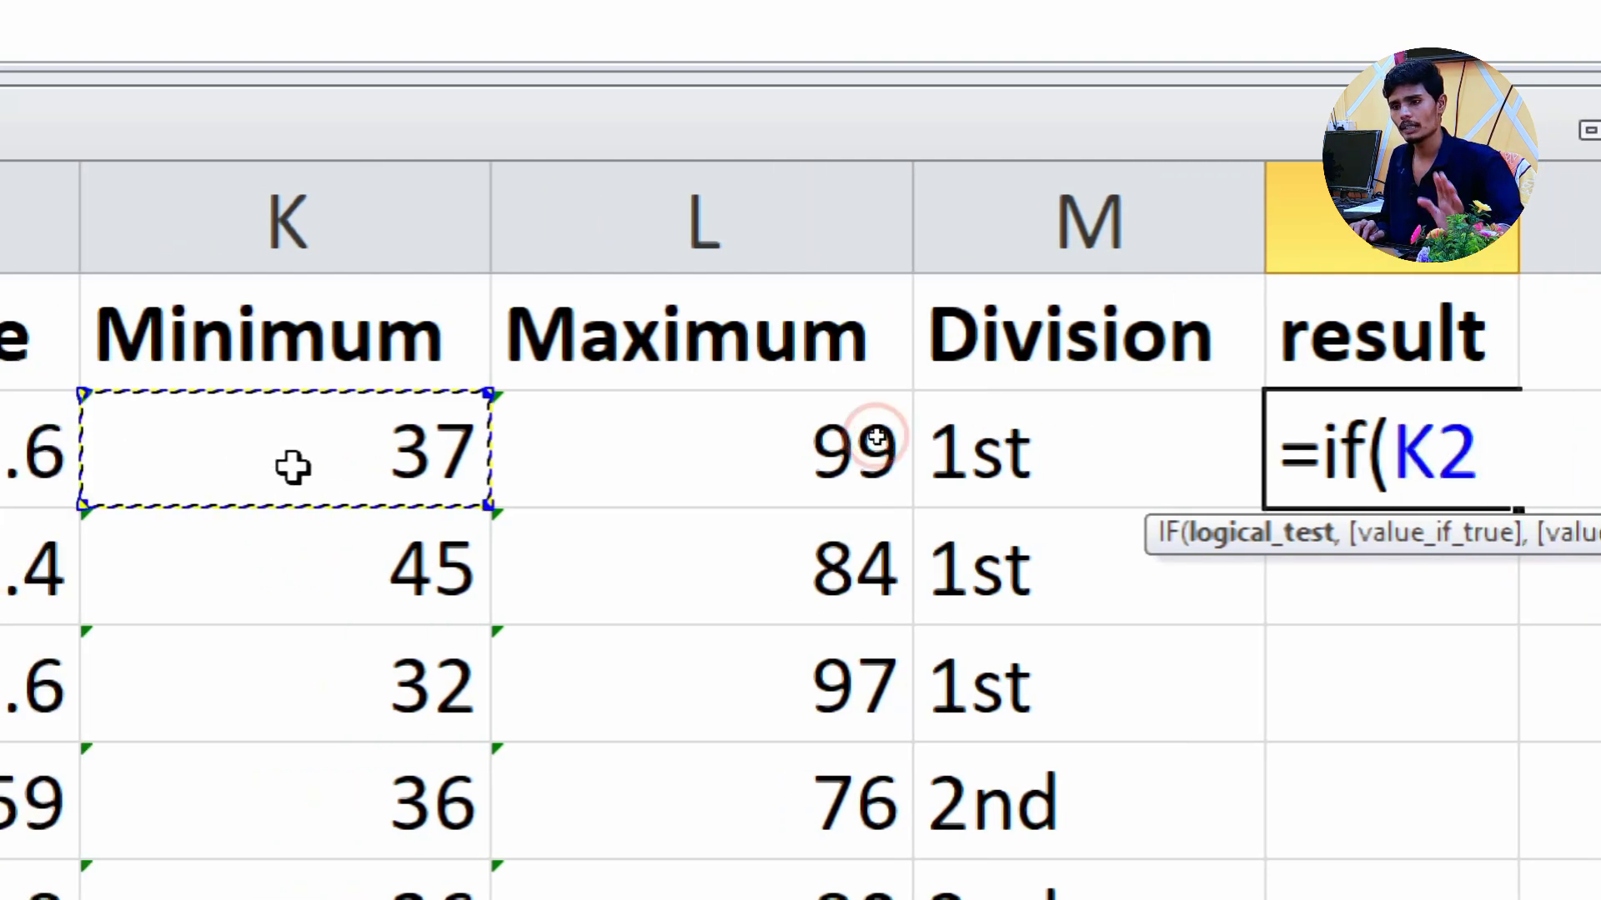
{"action": "type", "text": ">"}
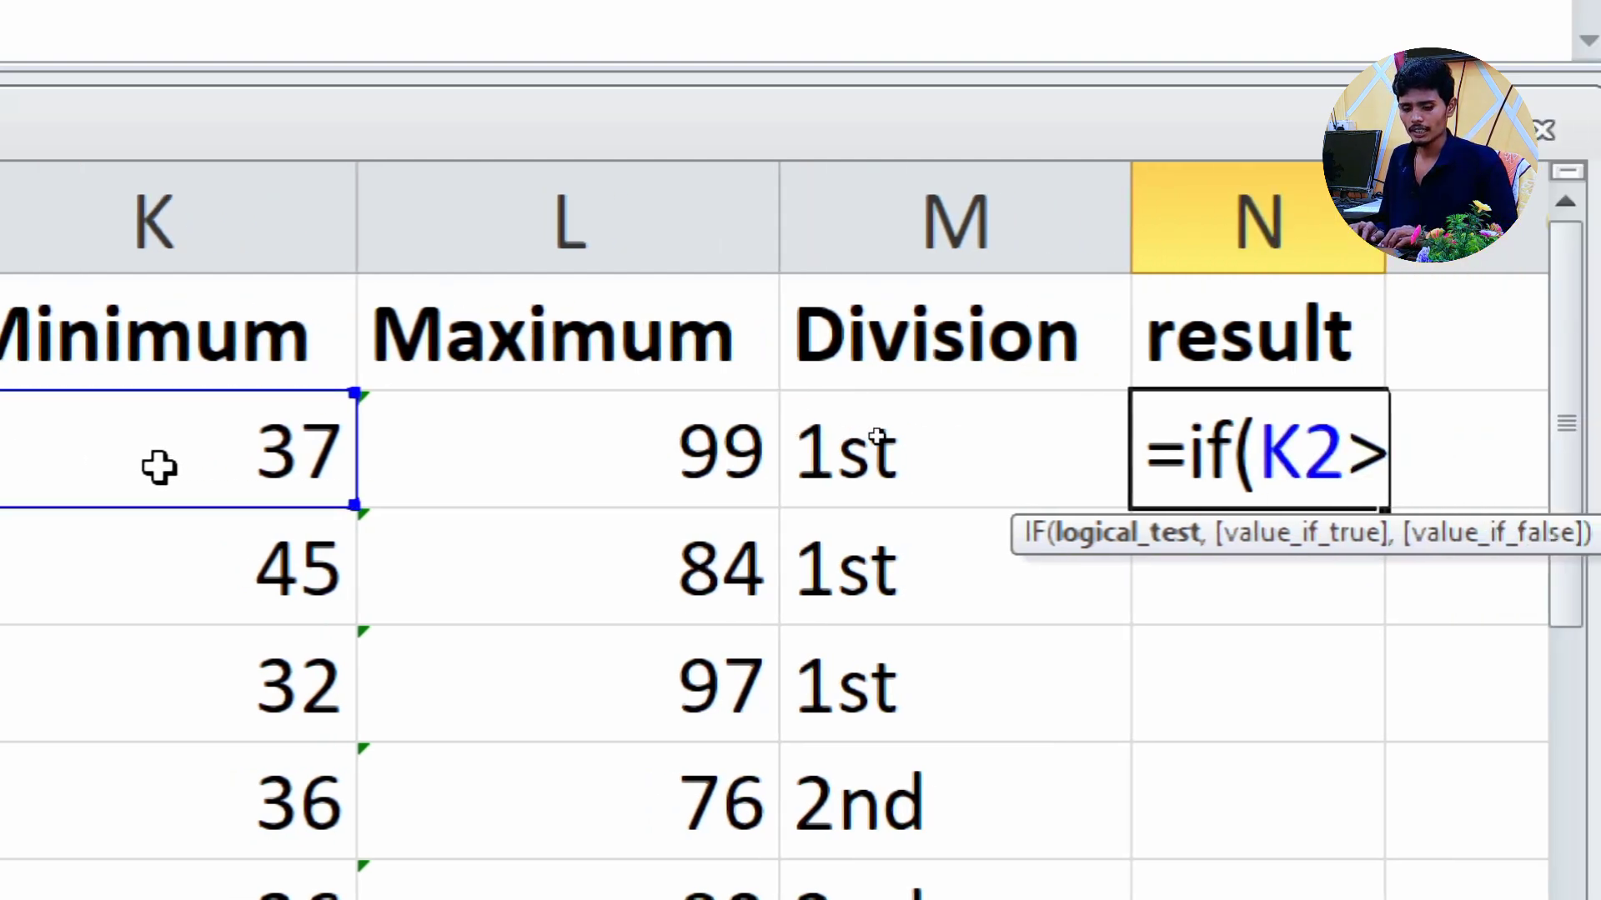
{"action": "type", "text": "=33"}
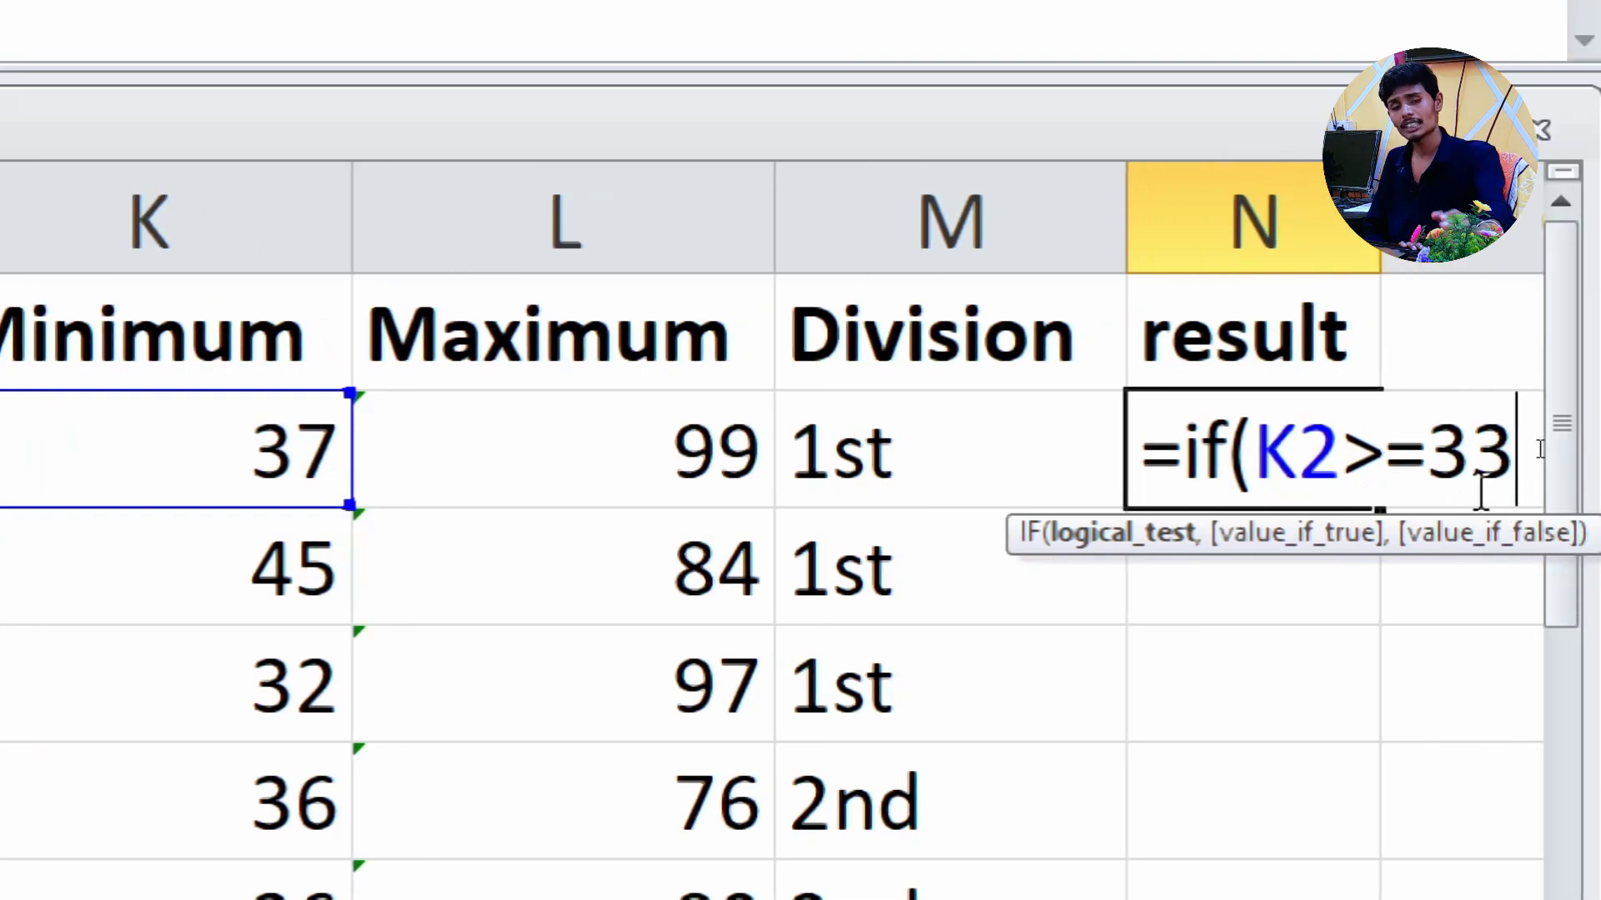
{"action": "type", "text": "<"}
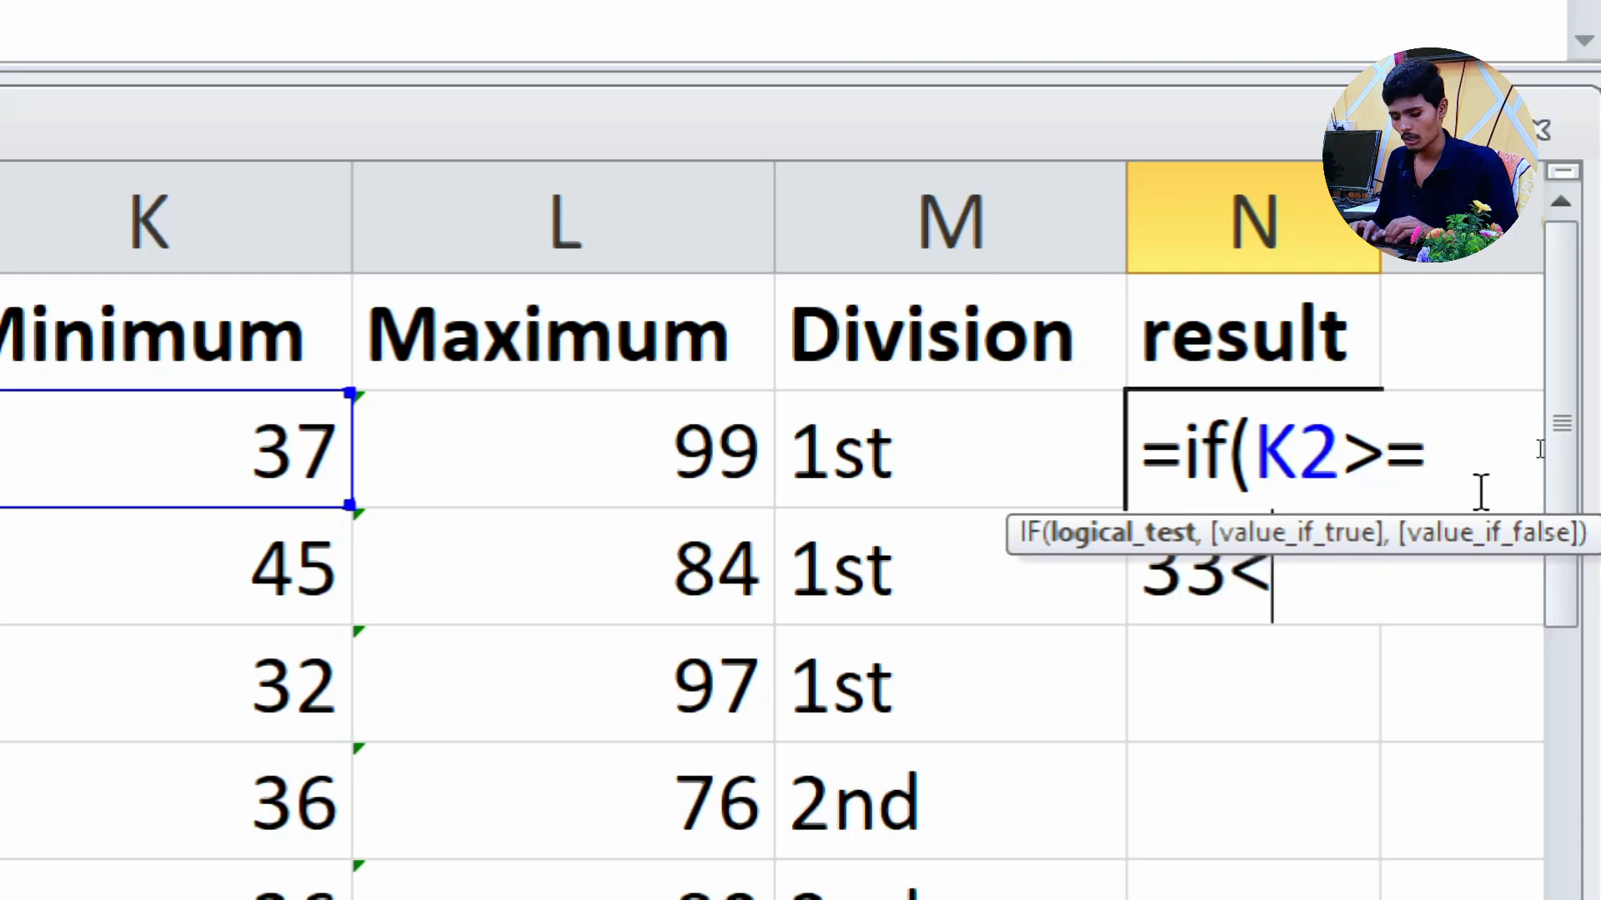
{"action": "key", "text": "BackSpace"}
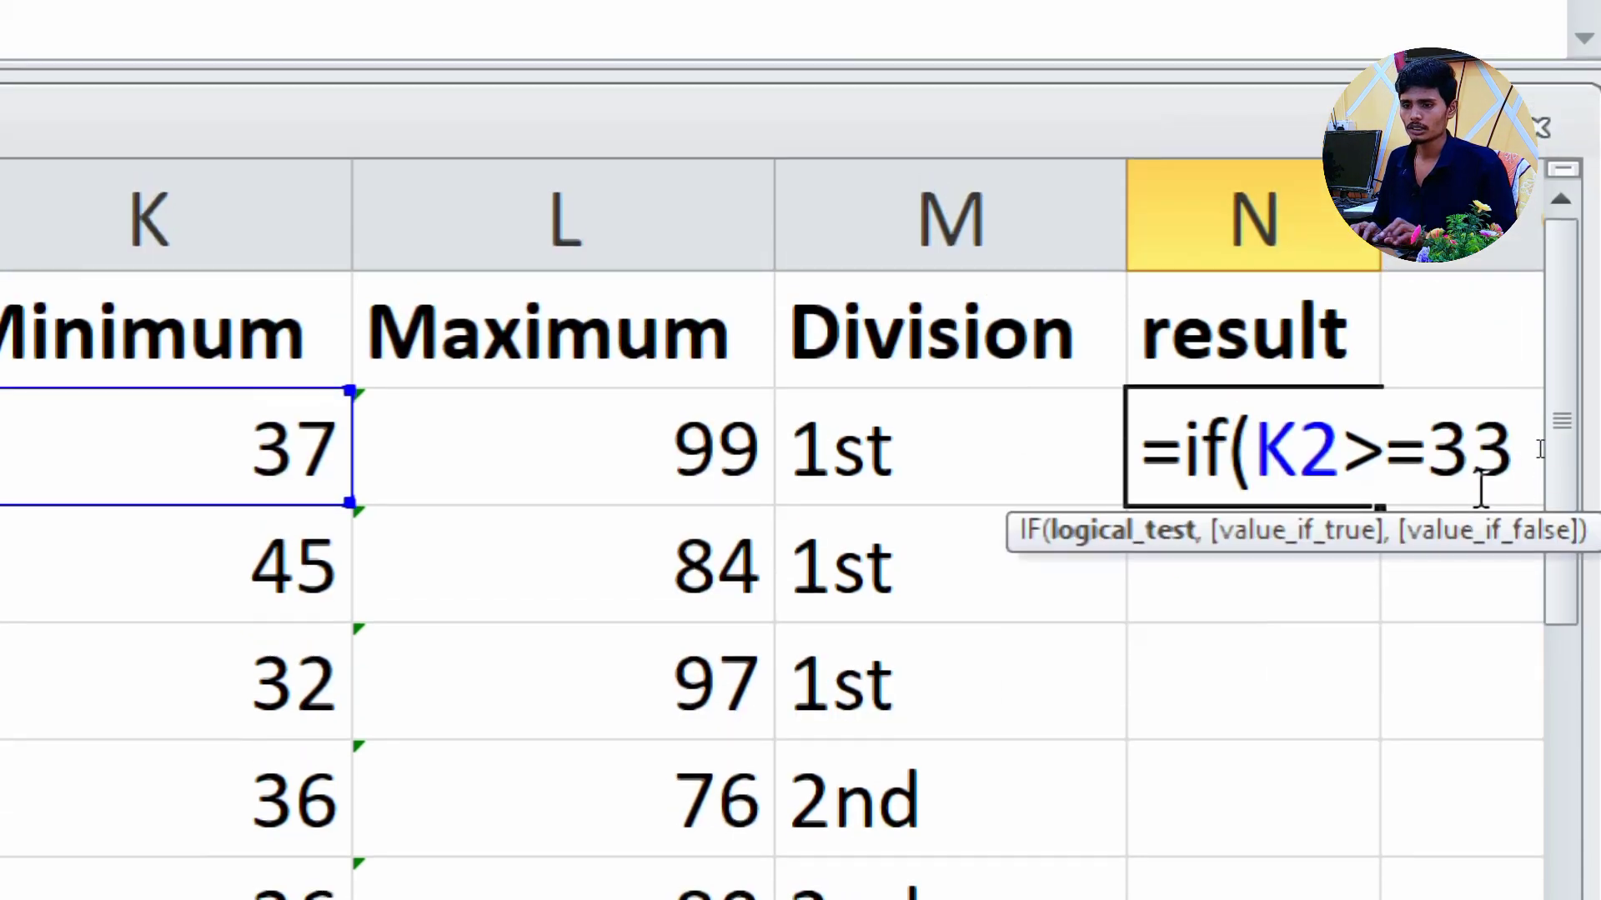
- Add "PASS" in capitals as the value-if-true argument of the N2 formula
{"action": "type", "text": ",\"pass\""}
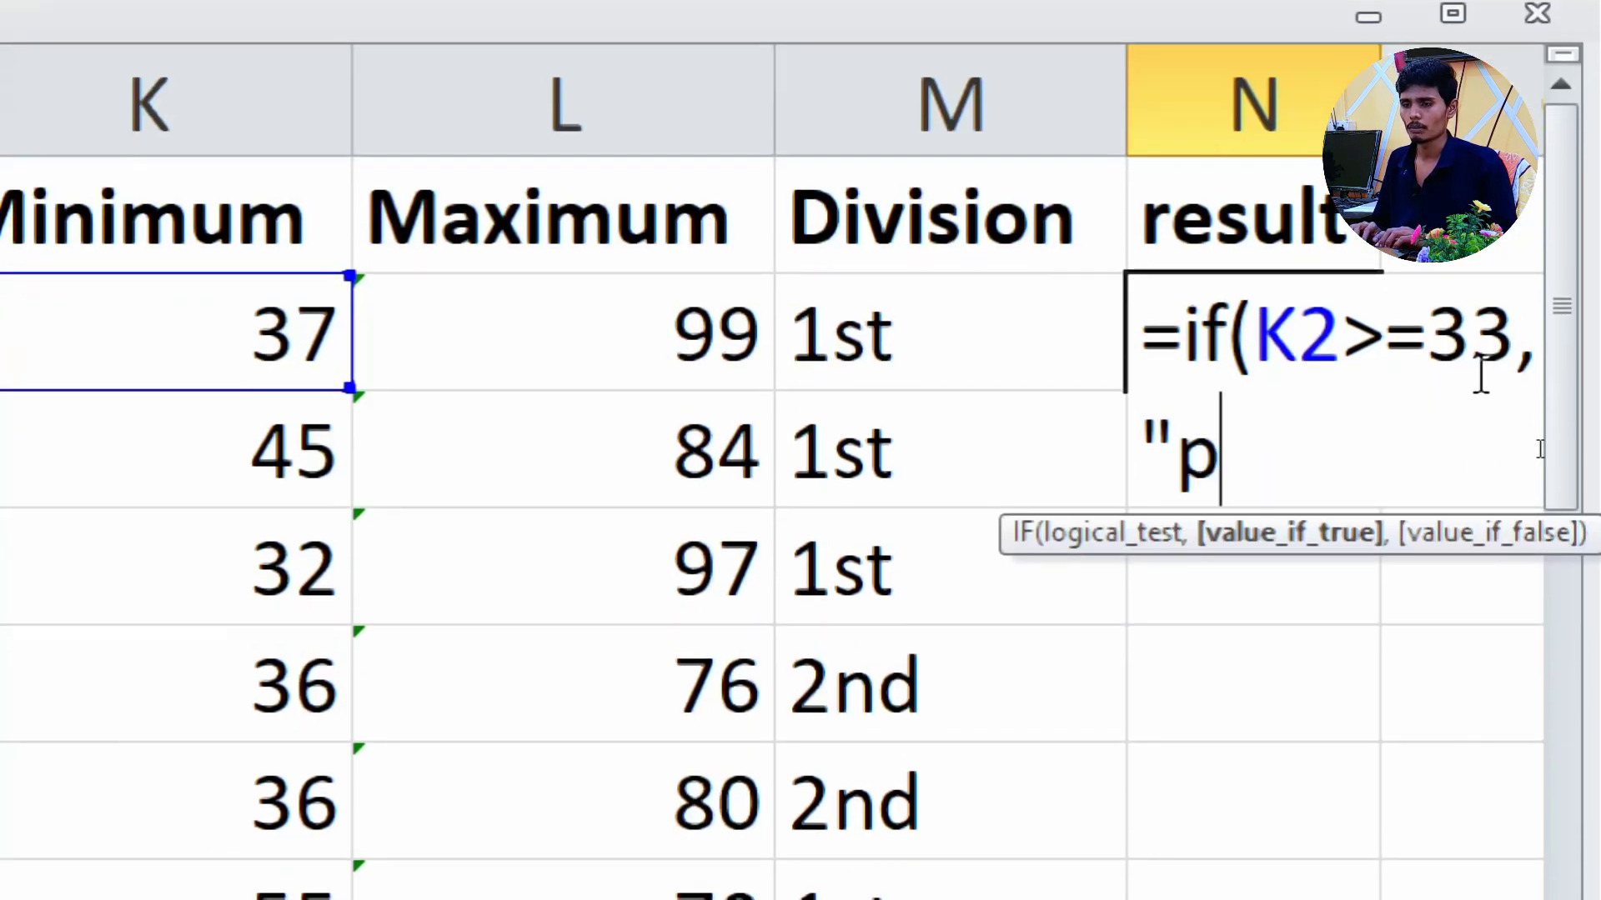
{"action": "key", "text": "BackSpace"}
{"action": "key", "text": "BackSpace"}
{"action": "key", "text": "BackSpace"}
{"action": "key", "text": "BackSpace"}
{"action": "key", "text": "BackSpace"}
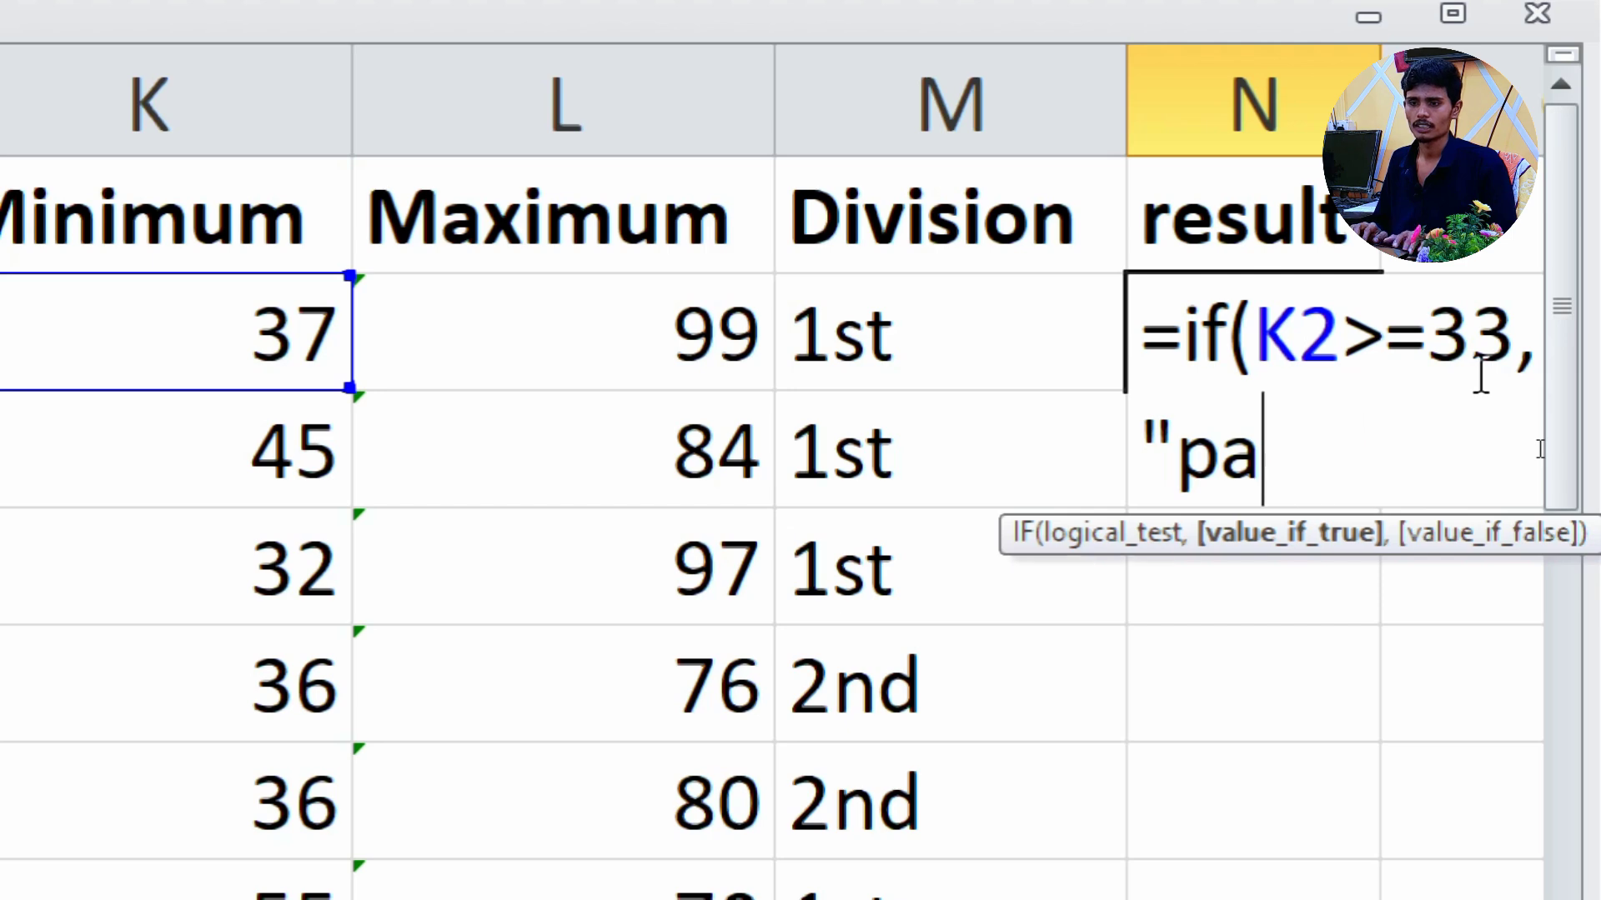
{"action": "type", "text": "PASS\""}
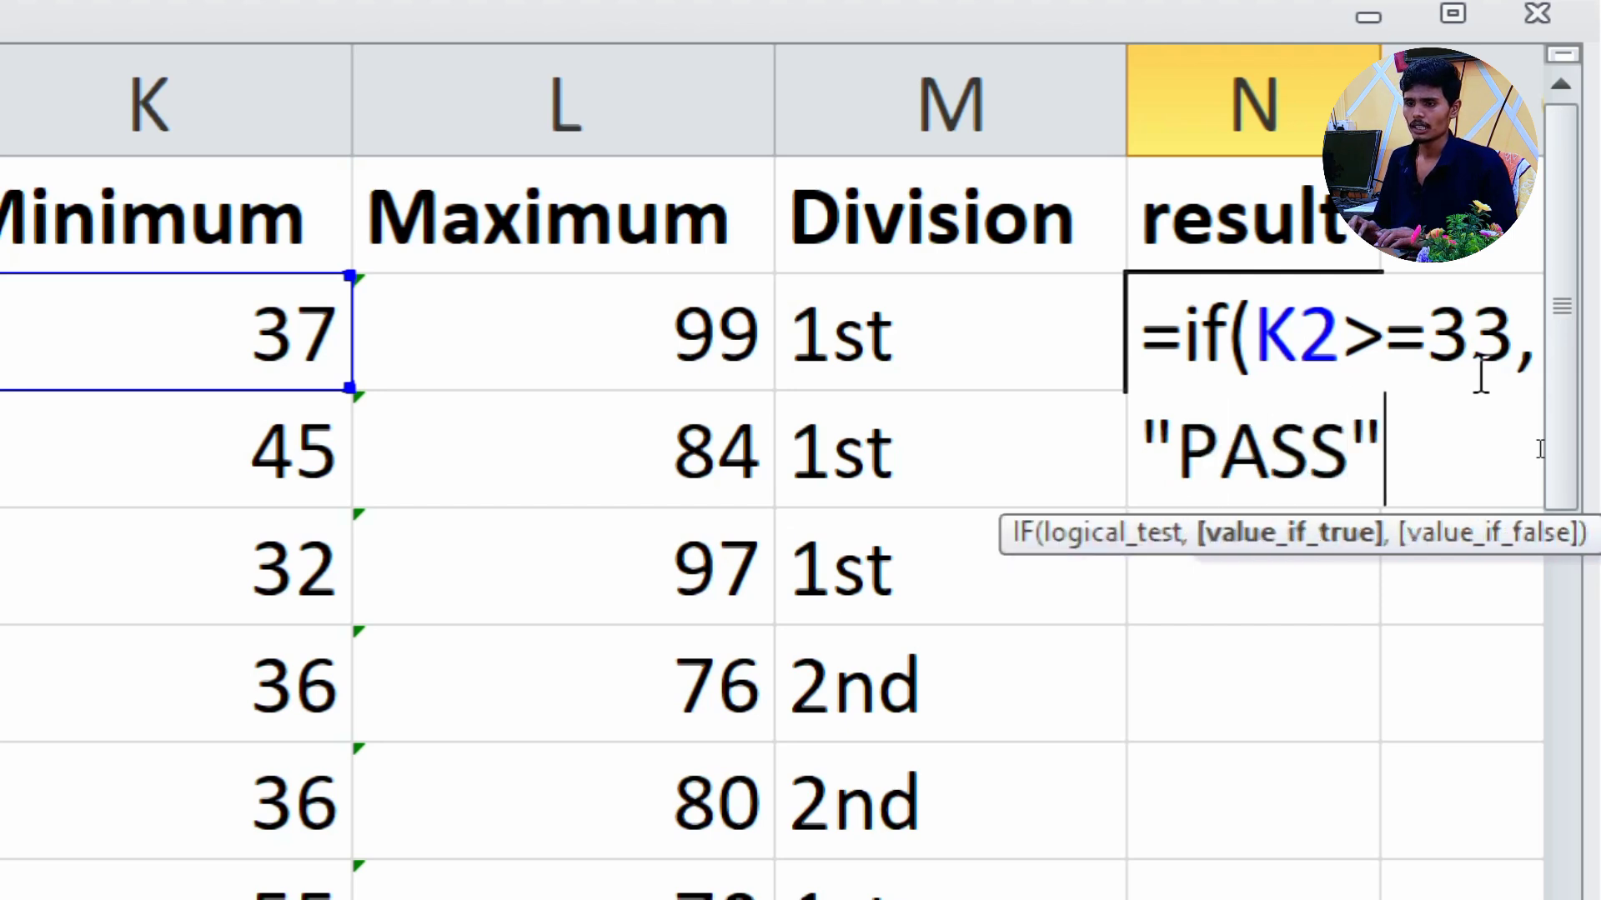
- Add "FAIL" as the value-if-false argument and close the IF function in N2
{"action": "type", "text": ","}
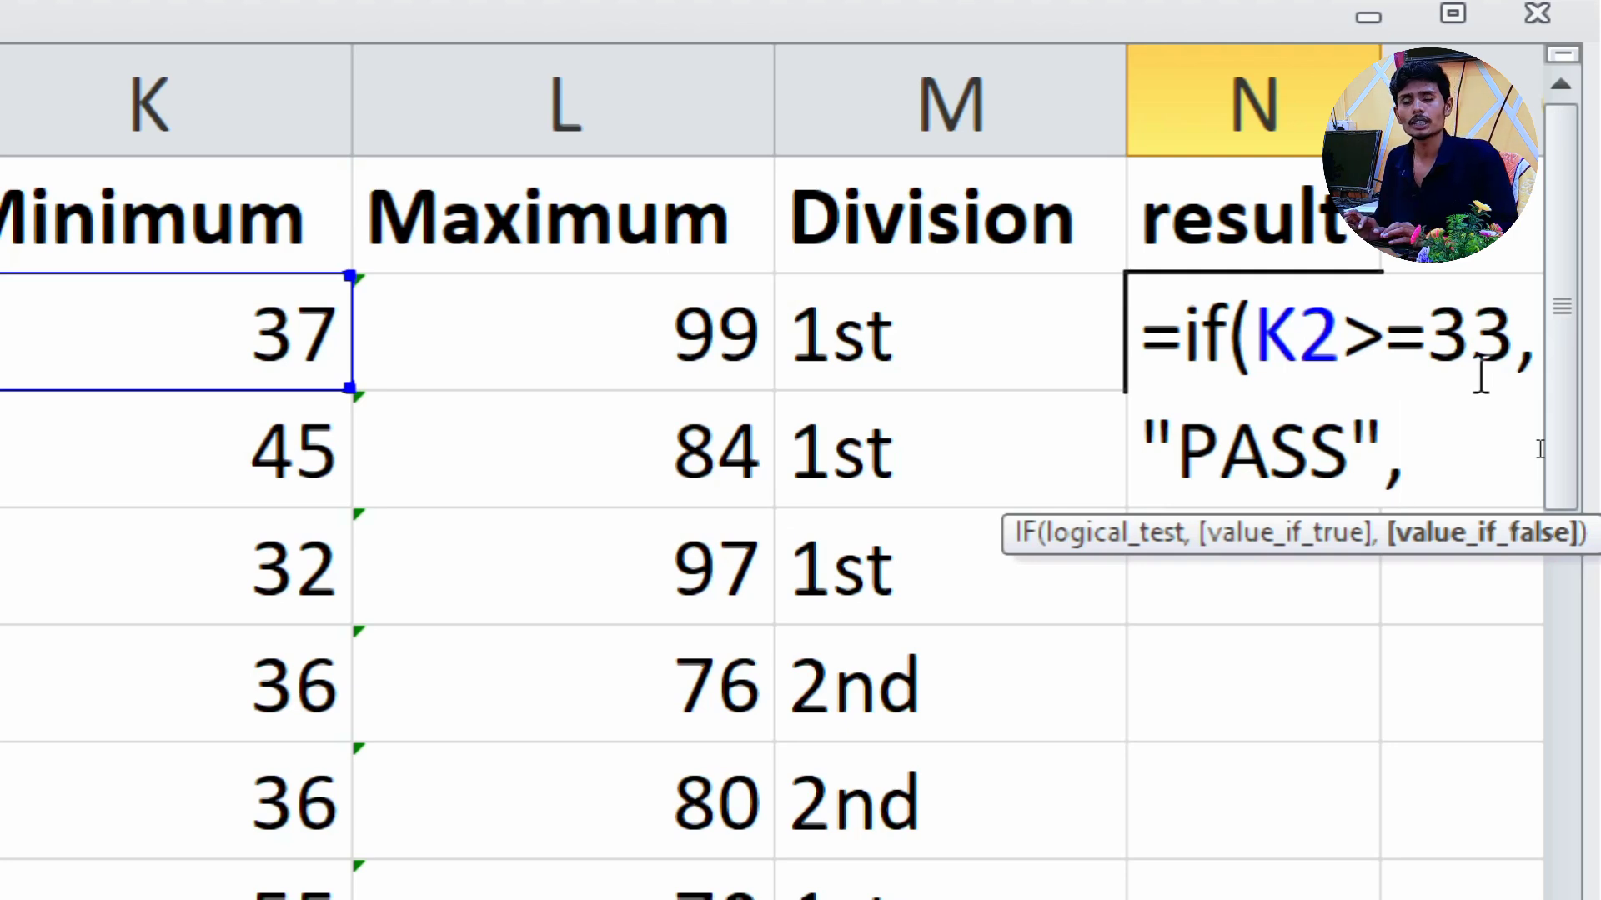
{"action": "type", "text": "\"F"}
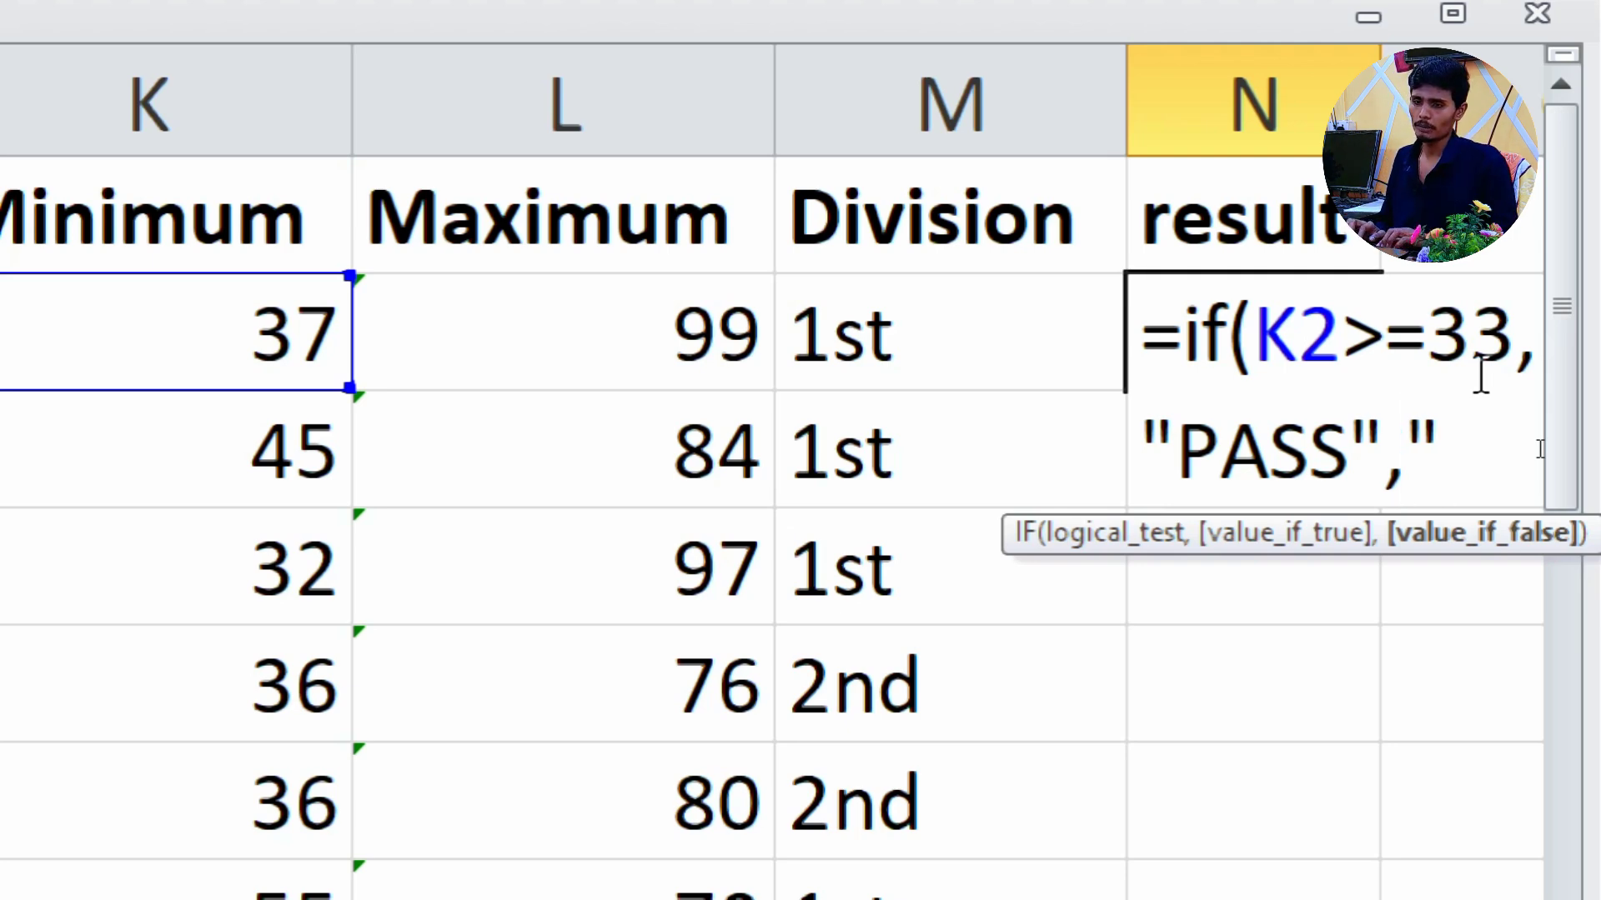
{"action": "type", "text": "AIL\""}
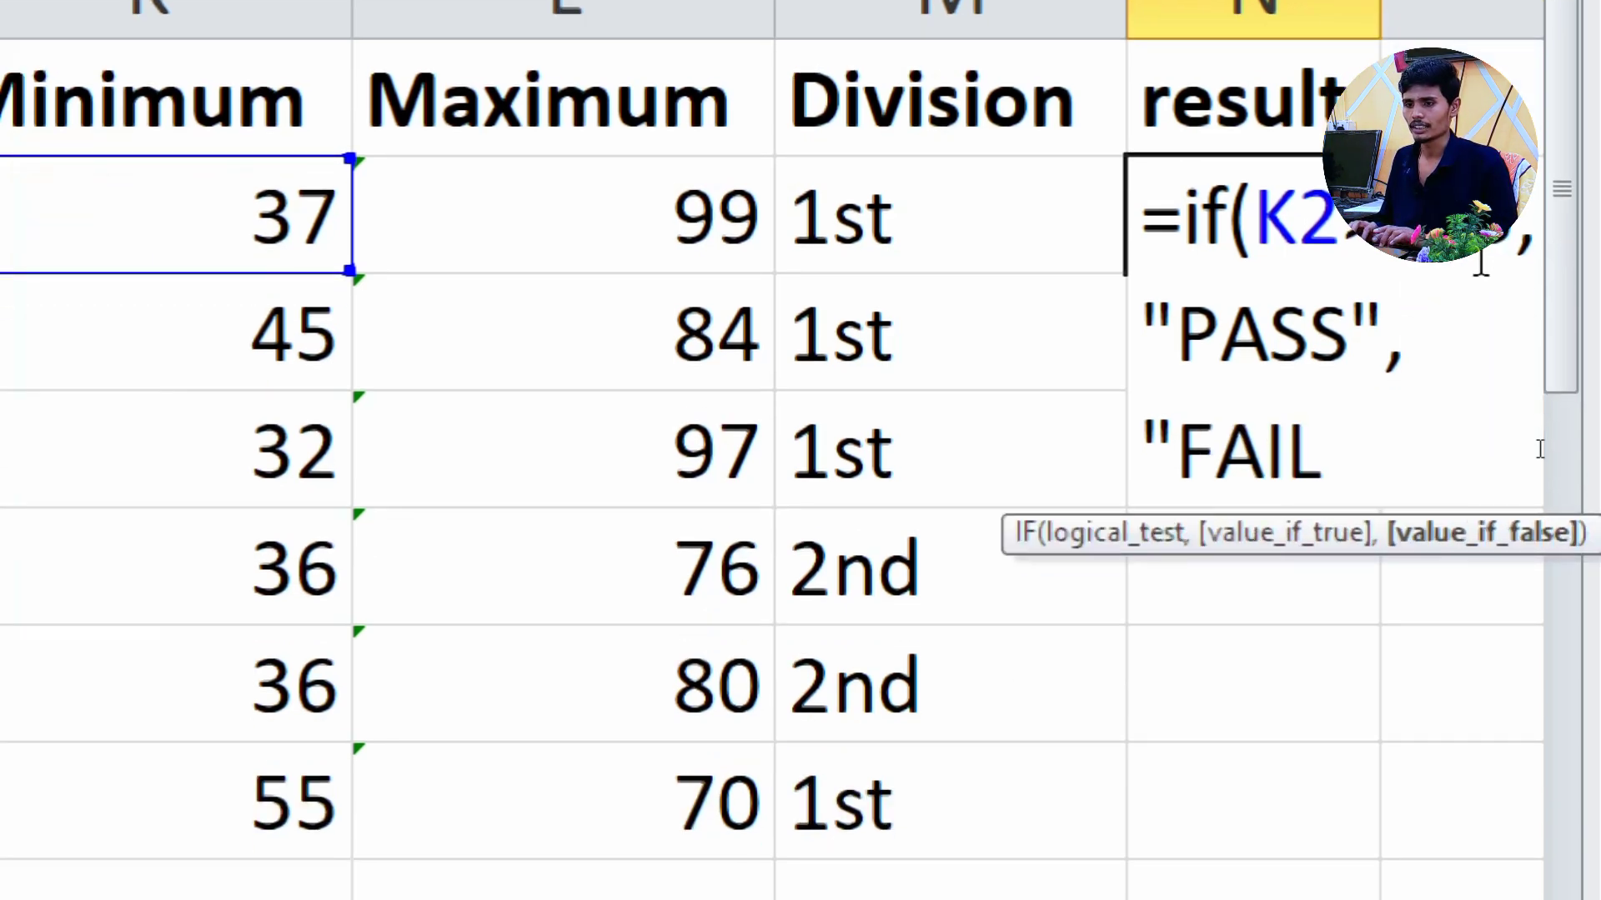
{"action": "type", "text": ")"}
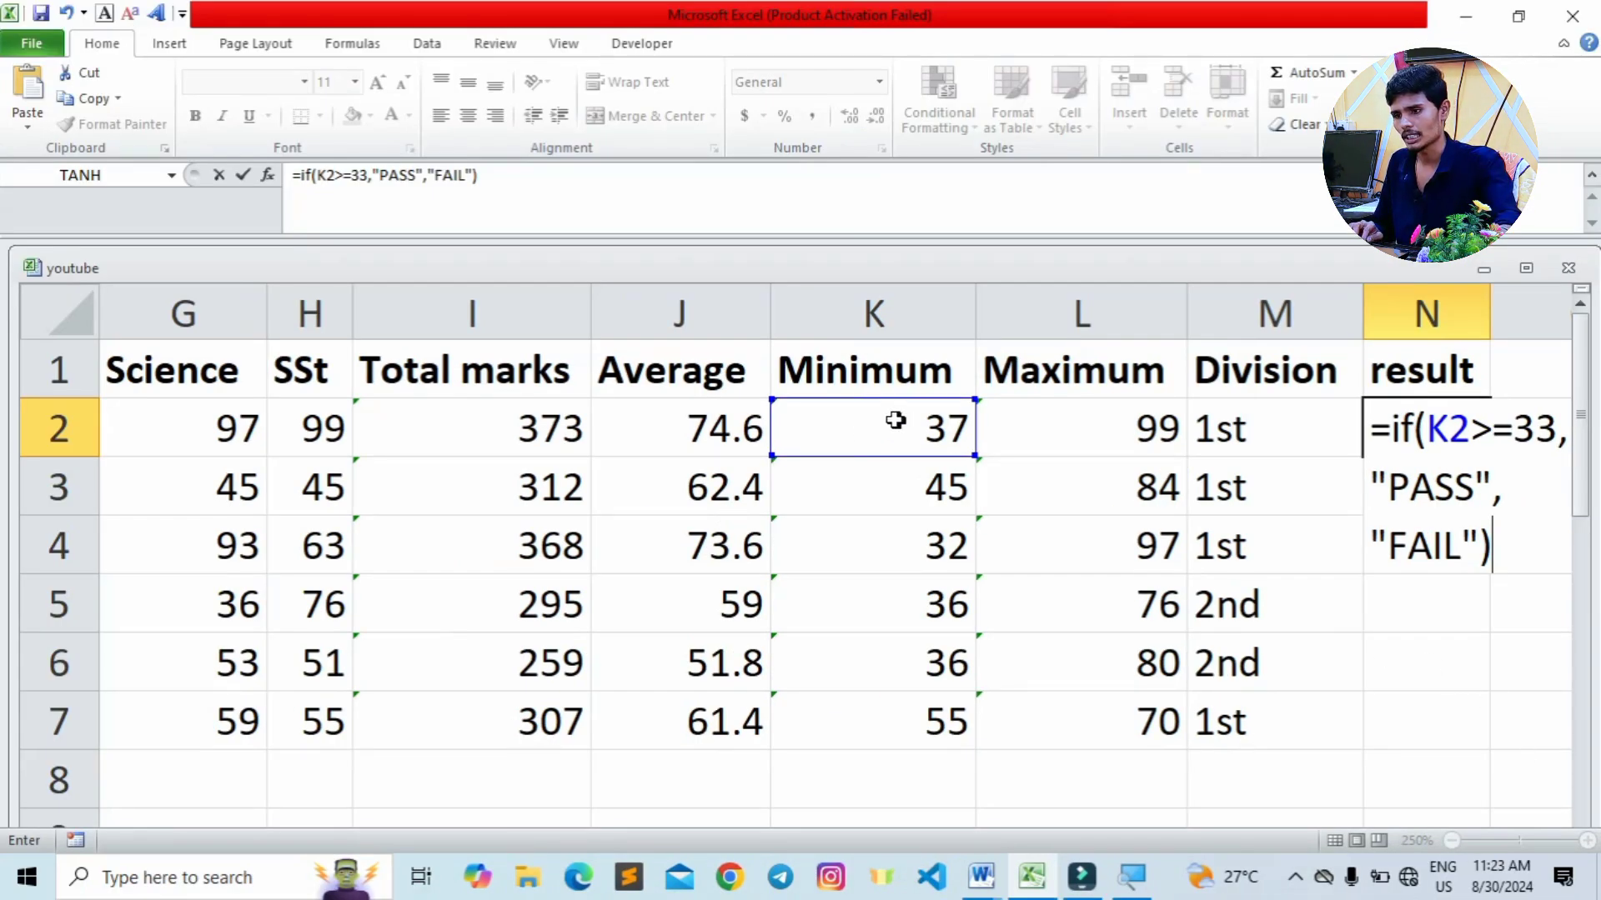
- Examine the N2 formula's IF function, its comparison operator and the logical test K2>=33
{"action": "mouse_move", "coordinate": [1394, 428]}
{"action": "left_mouse_down"}
{"action": "mouse_move", "coordinate": [1425, 430]}
{"action": "mouse_move", "coordinate": [1412, 429]}
{"action": "left_mouse_up"}
{"action": "left_click", "coordinate": [1400, 434]}
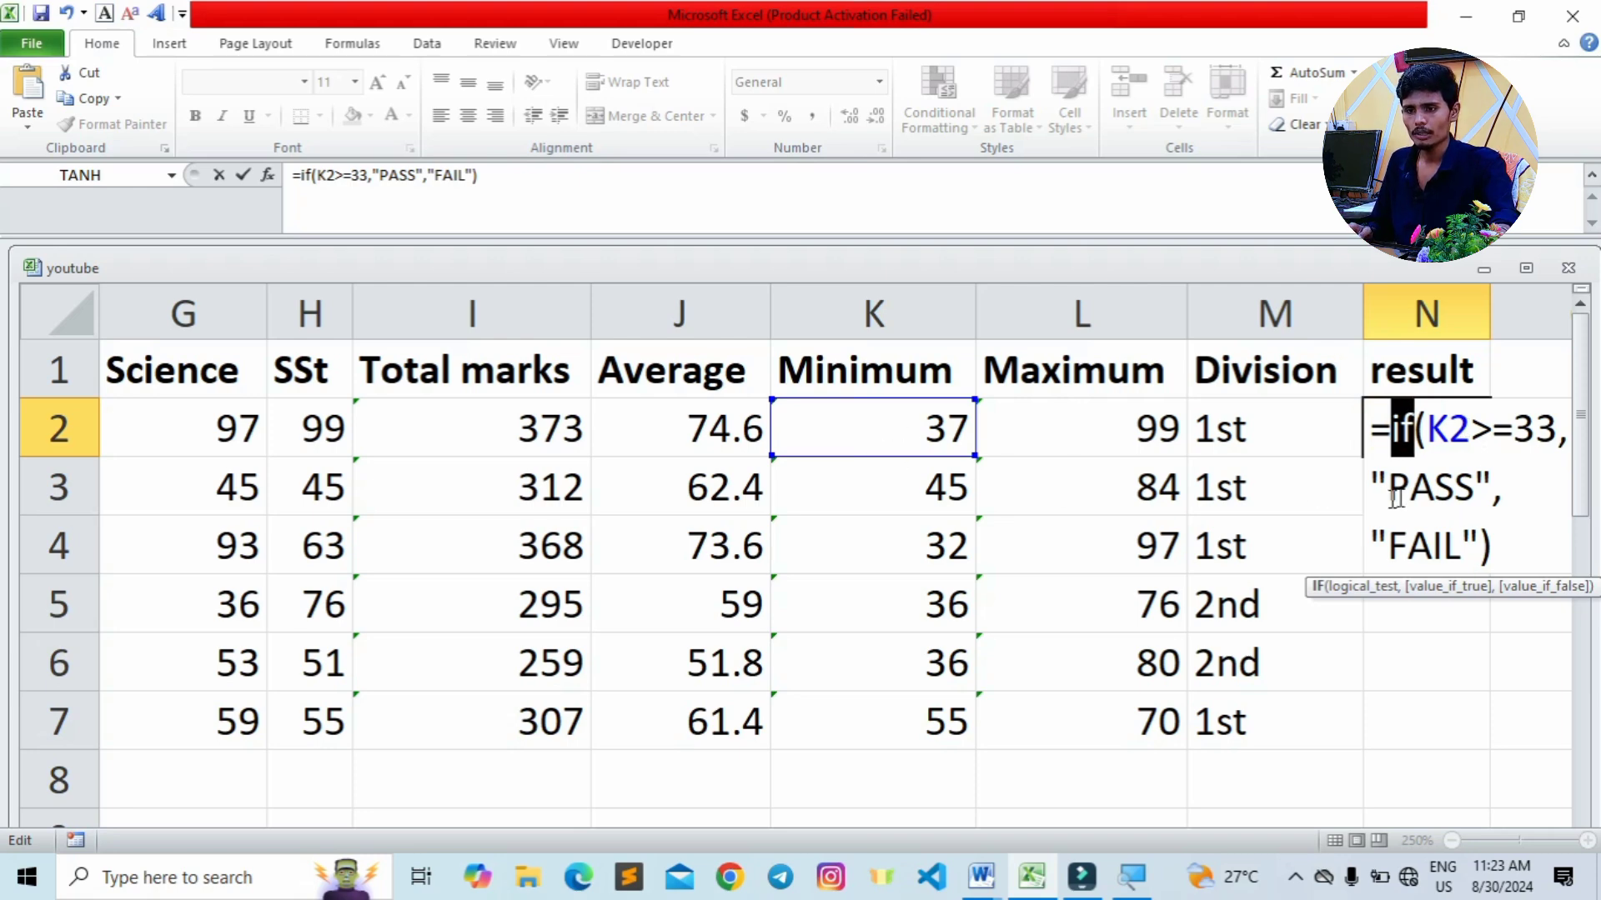
{"action": "left_click_drag", "start_coordinate": [1470, 429], "coordinate": [1492, 428]}
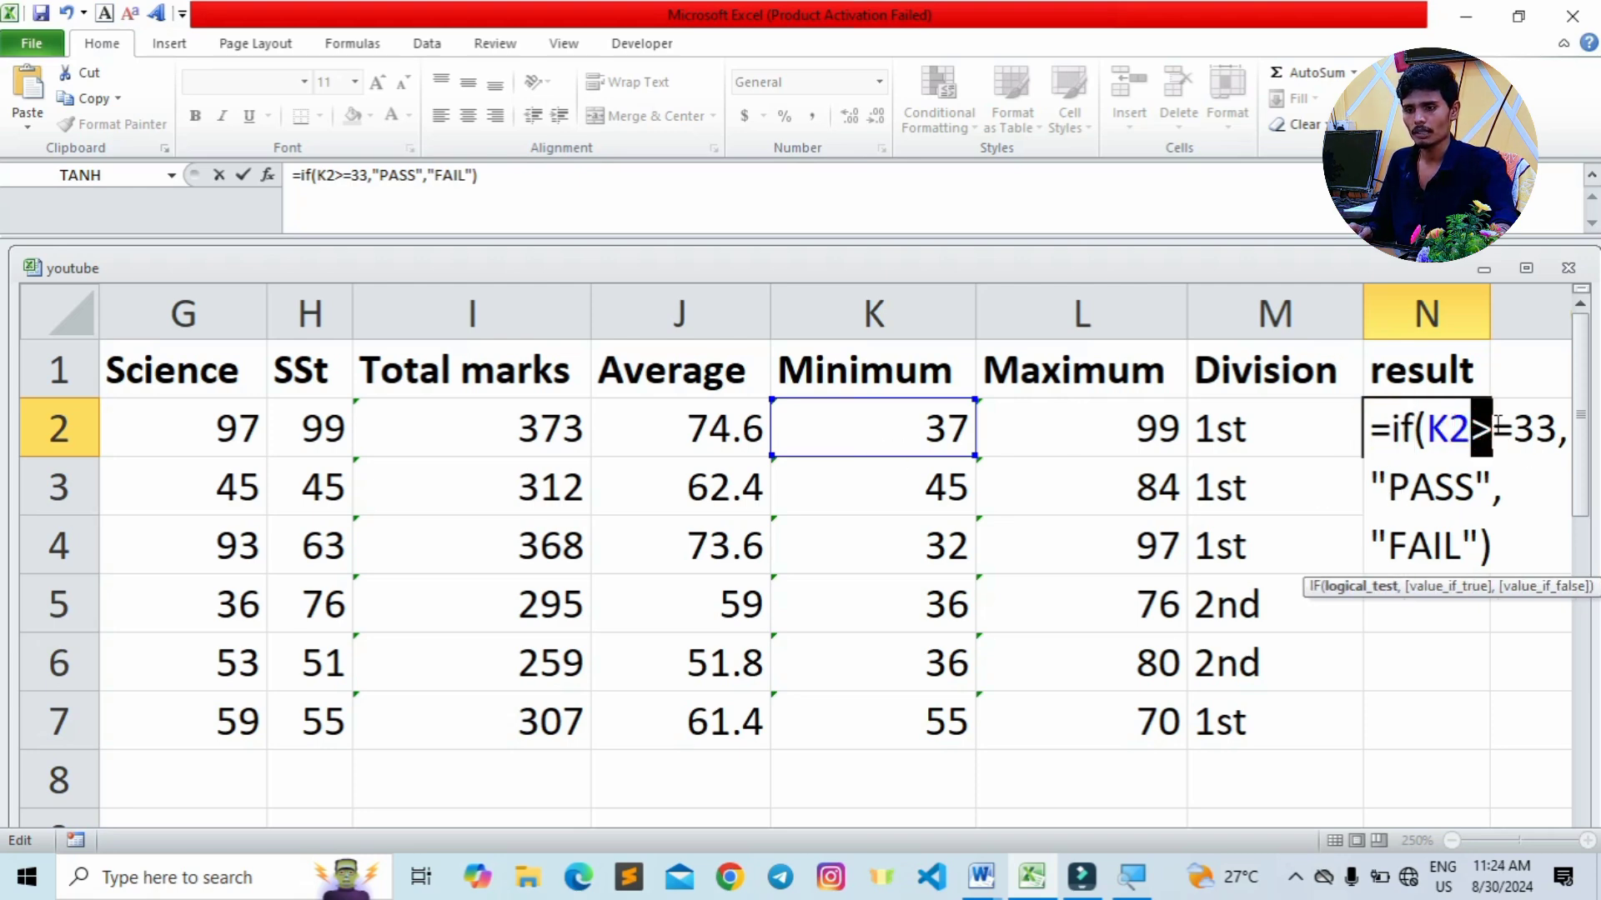
{"action": "left_click", "coordinate": [1498, 425]}
{"action": "double_click", "coordinate": [1497, 425]}
{"action": "left_click", "coordinate": [1495, 432]}
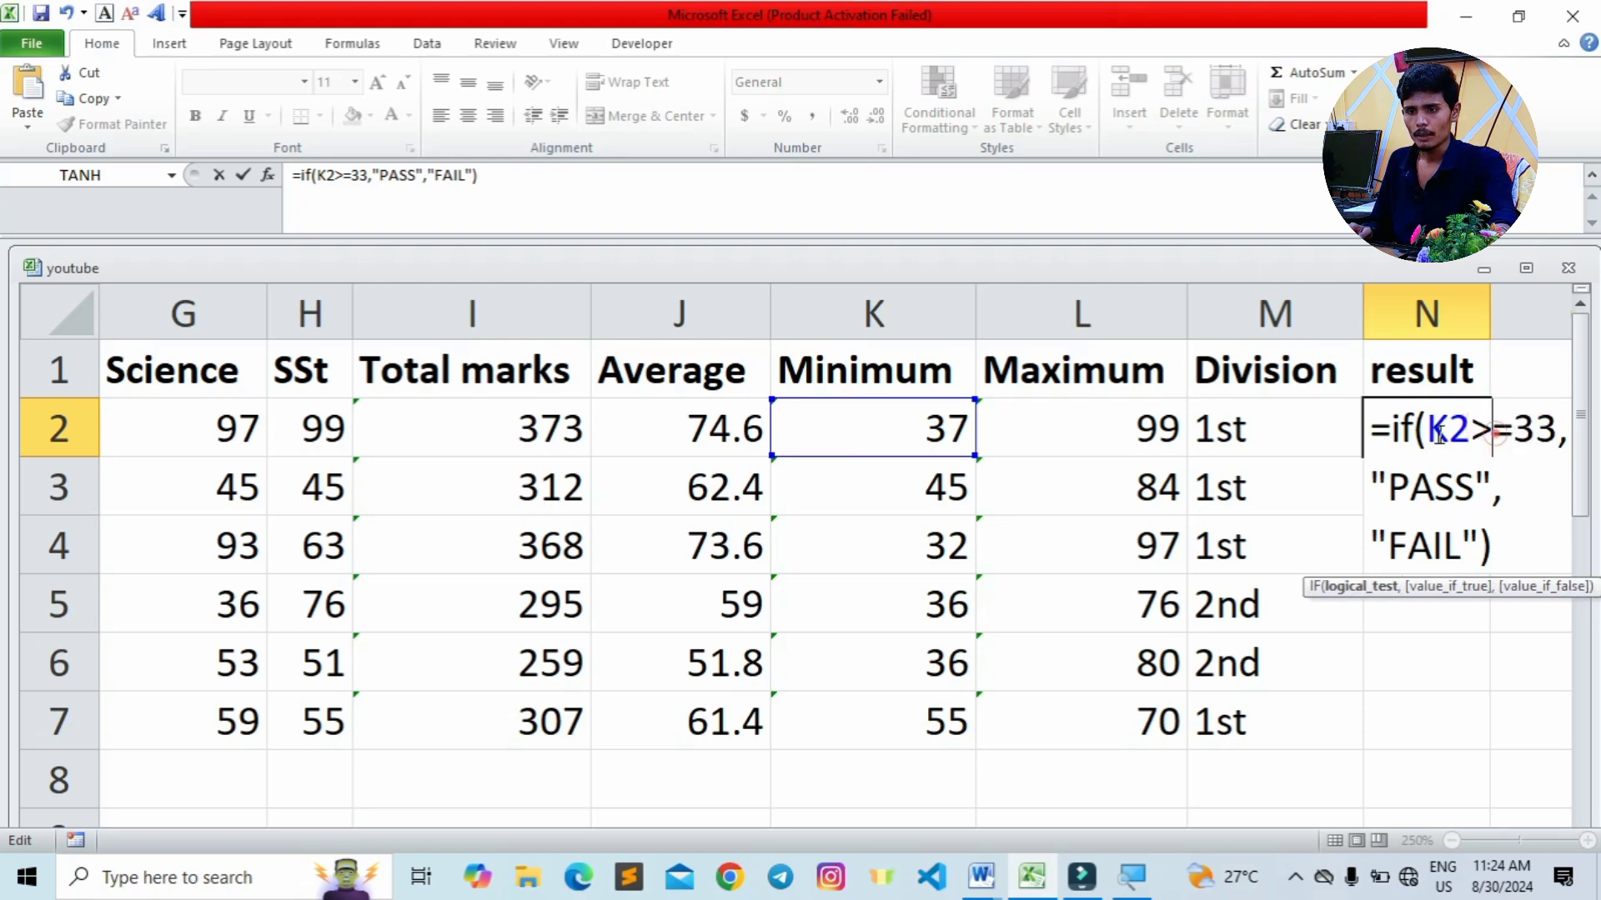
{"action": "left_click_drag", "start_coordinate": [1415, 430], "coordinate": [1556, 430]}
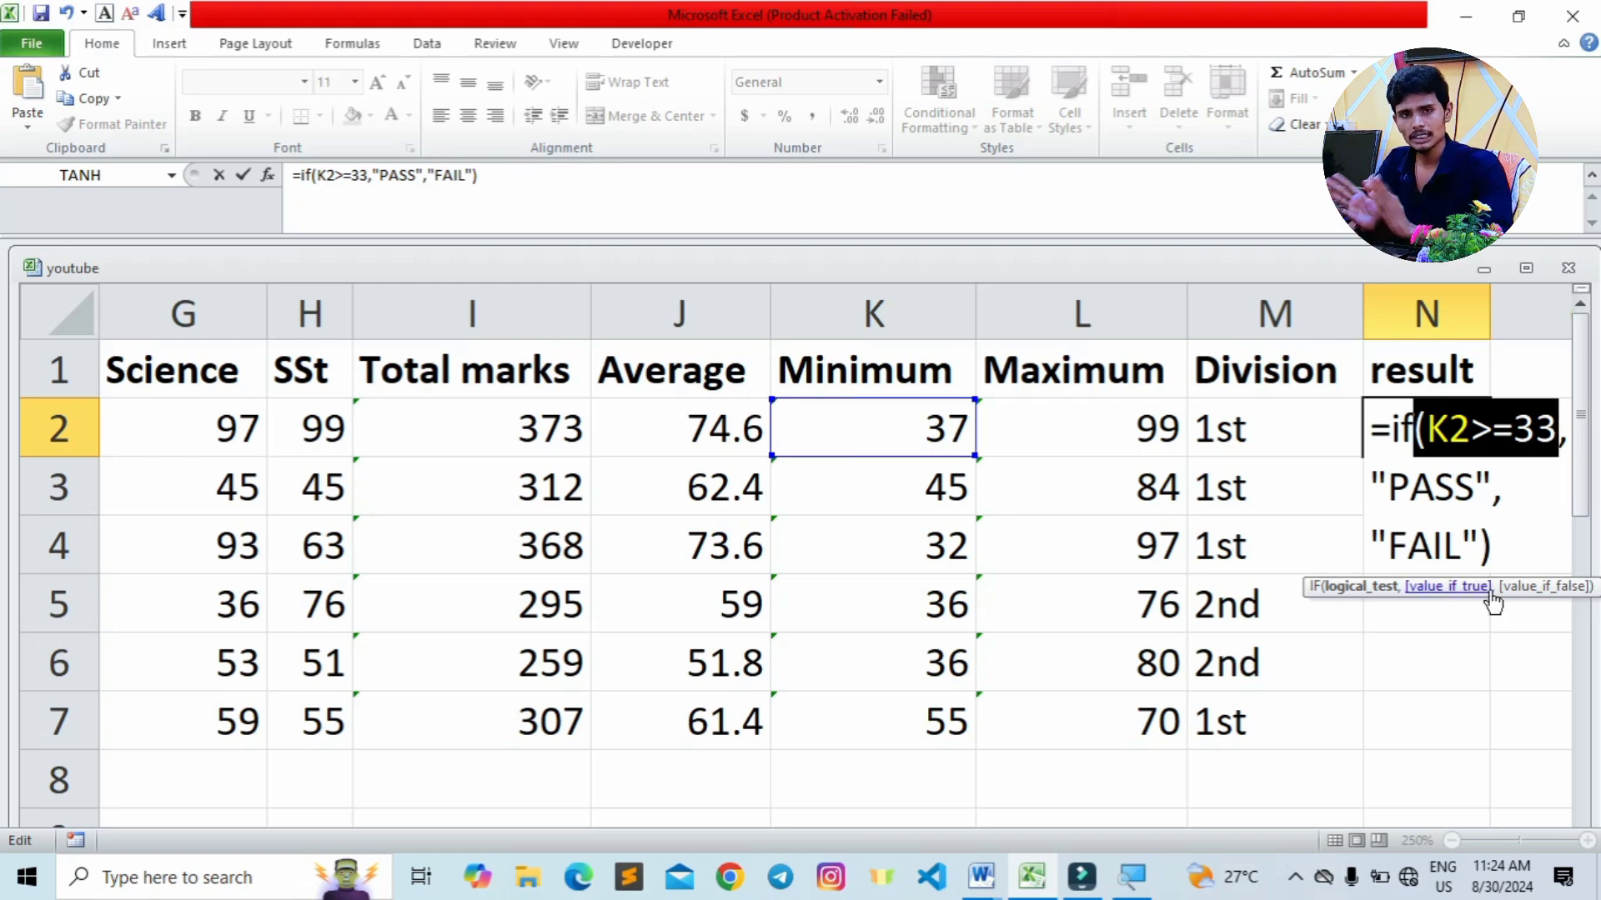
- Enter the IF formula in N2 and fill it down the result column to N7
{"action": "key", "text": "ctrl+Return"}
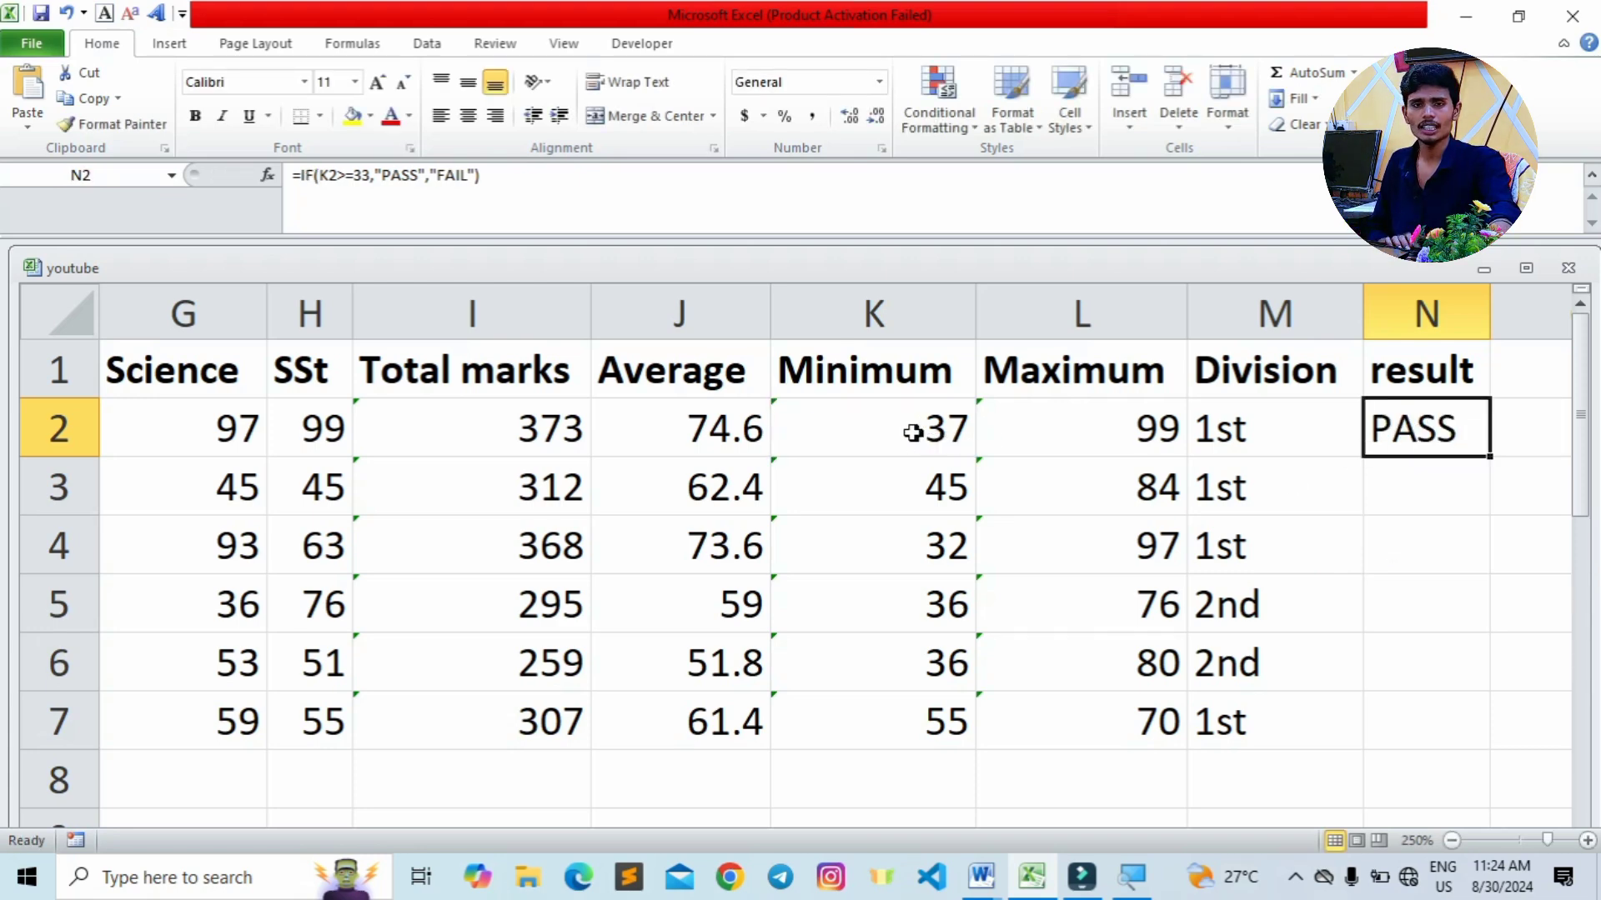
{"action": "left_click_drag", "start_coordinate": [1489, 456], "coordinate": [1483, 754]}
- Trace the result in row 4 back to its minimum mark in K4 and the Hindi mark in D4
{"action": "left_click_drag", "start_coordinate": [1420, 539], "coordinate": [912, 563]}
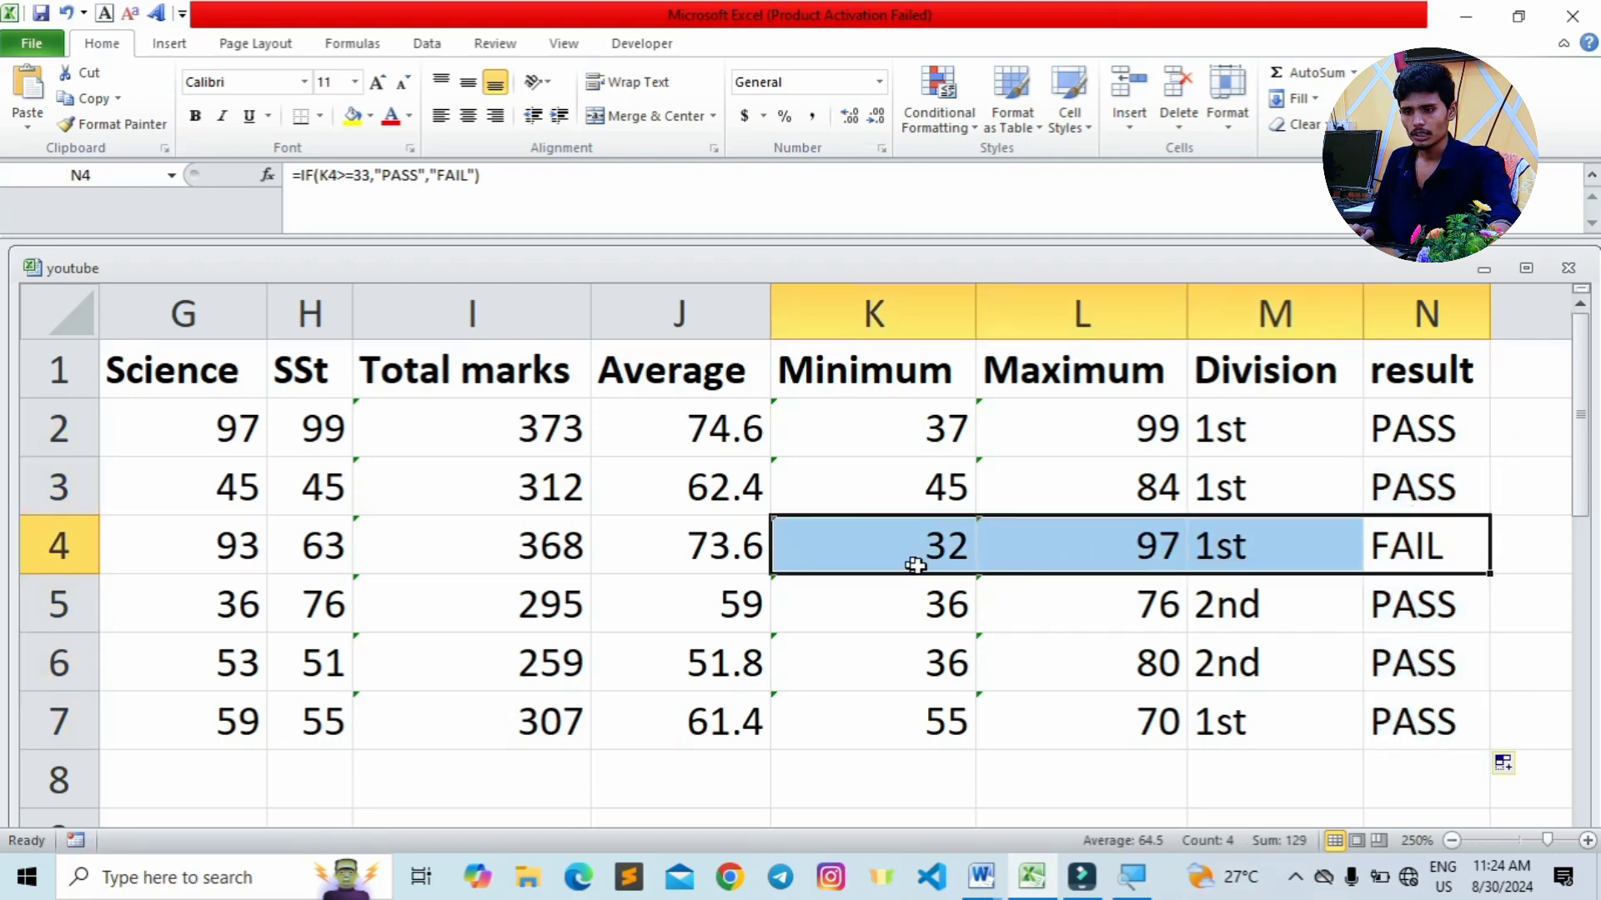
{"action": "left_click", "coordinate": [880, 539]}
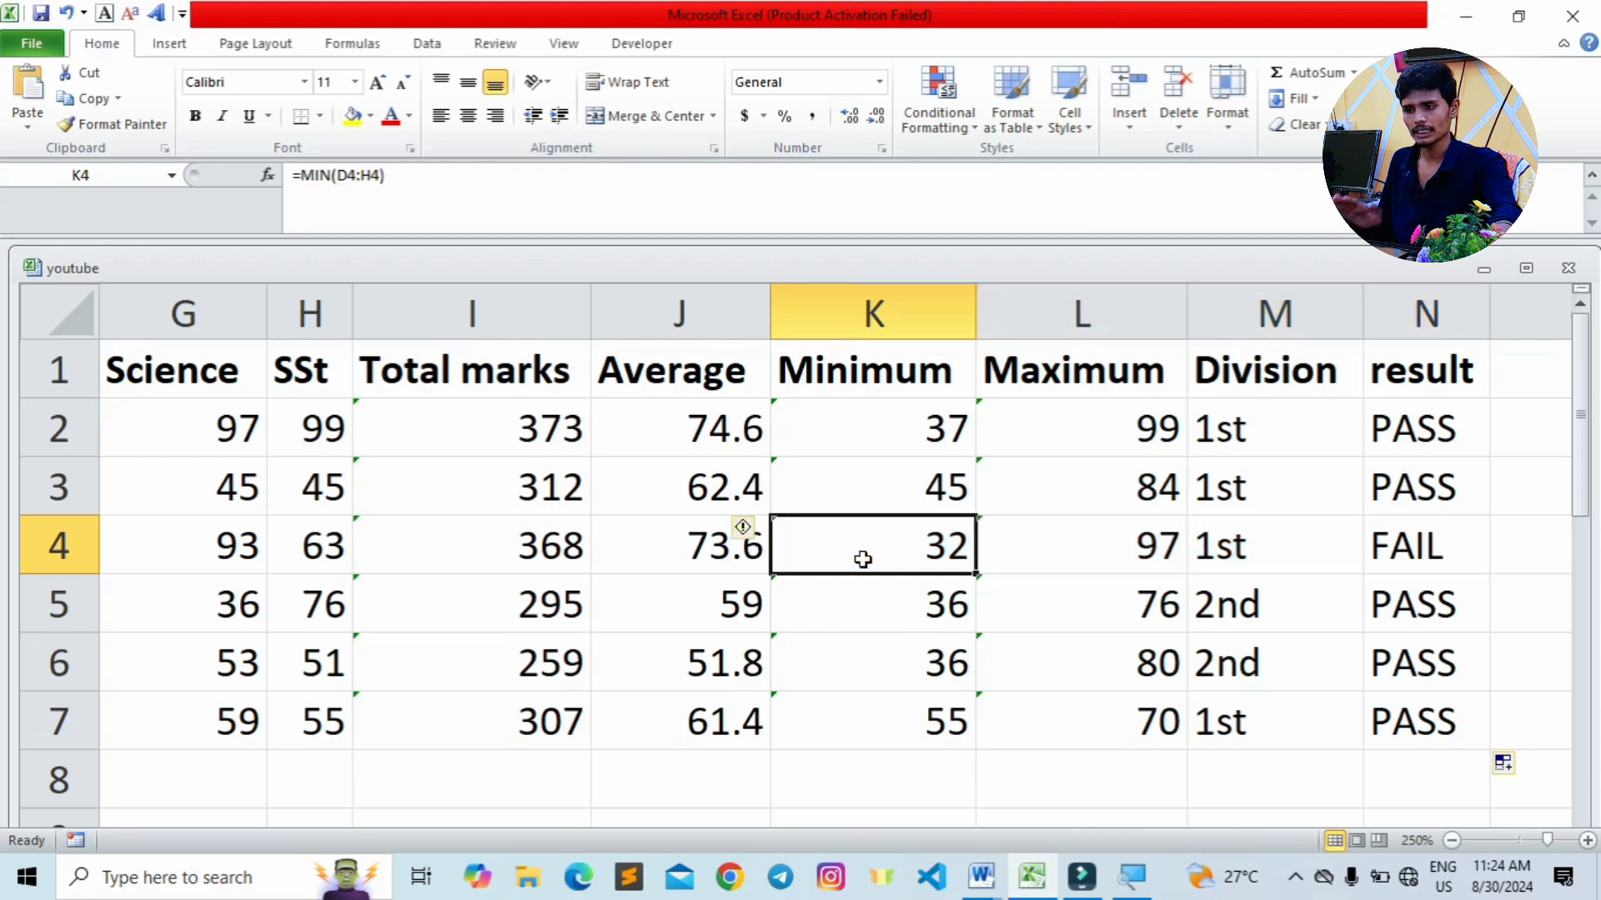
{"action": "scroll", "coordinate": [1155, 790], "scroll_direction": "down", "scroll_amount": 3}
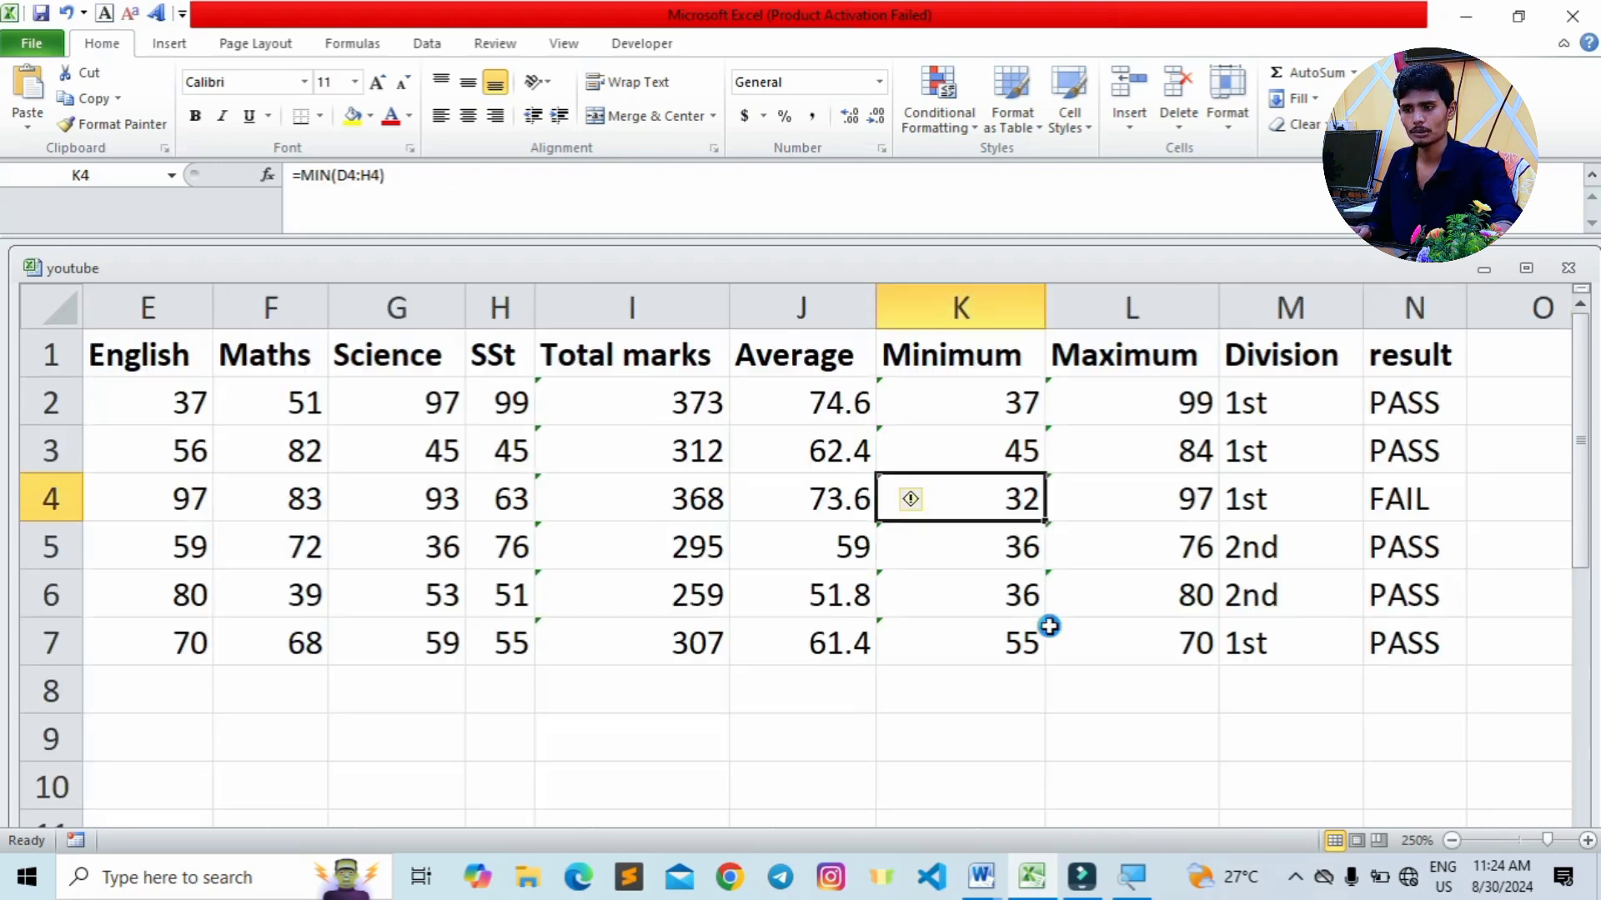
{"action": "key", "text": "Left"}
{"action": "key", "text": "Left"}
{"action": "key", "text": "Left"}
{"action": "key", "text": "Left"}
{"action": "key", "text": "Left"}
{"action": "key", "text": "Left"}
{"action": "key", "text": "Left"}
{"action": "key", "text": "Left"}
{"action": "key", "text": "Left"}
{"action": "key", "text": "Left"}
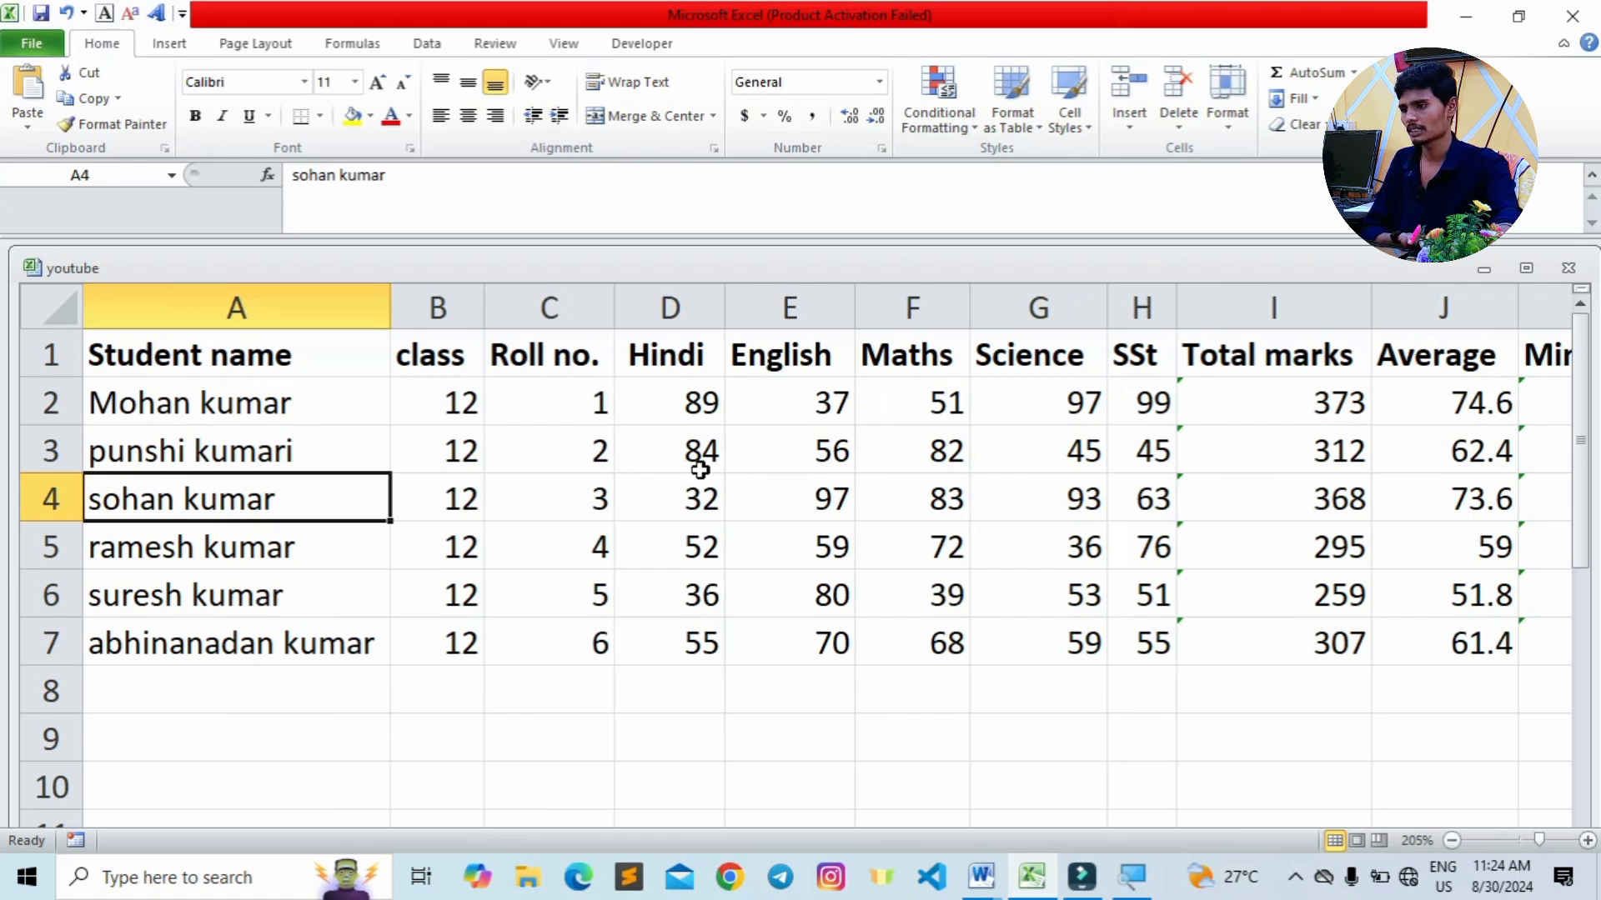
{"action": "left_click", "coordinate": [677, 503]}
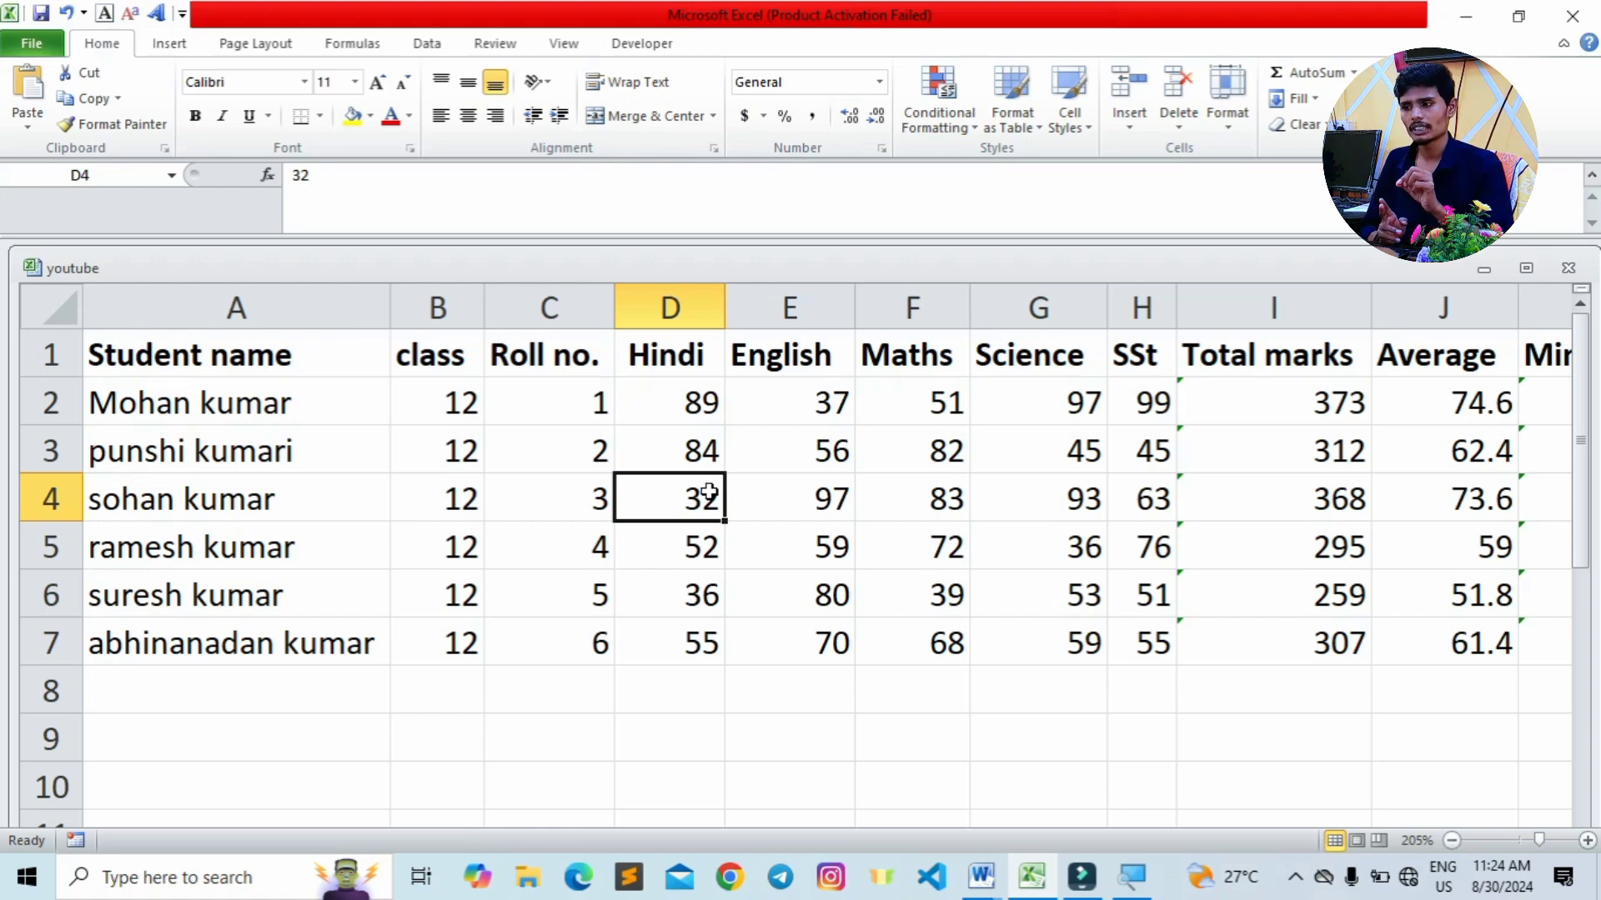
- Select the Division and result values of all students in M2:N7
{"action": "key", "text": "Right"}
{"action": "key", "text": "Right"}
{"action": "key", "text": "Right"}
{"action": "key", "text": "Right"}
{"action": "key", "text": "Right"}
{"action": "key", "text": "Right"}
{"action": "key", "text": "Right"}
{"action": "key", "text": "Right"}
{"action": "key", "text": "Right"}
{"action": "key", "text": "Right"}
{"action": "key", "text": "Right"}
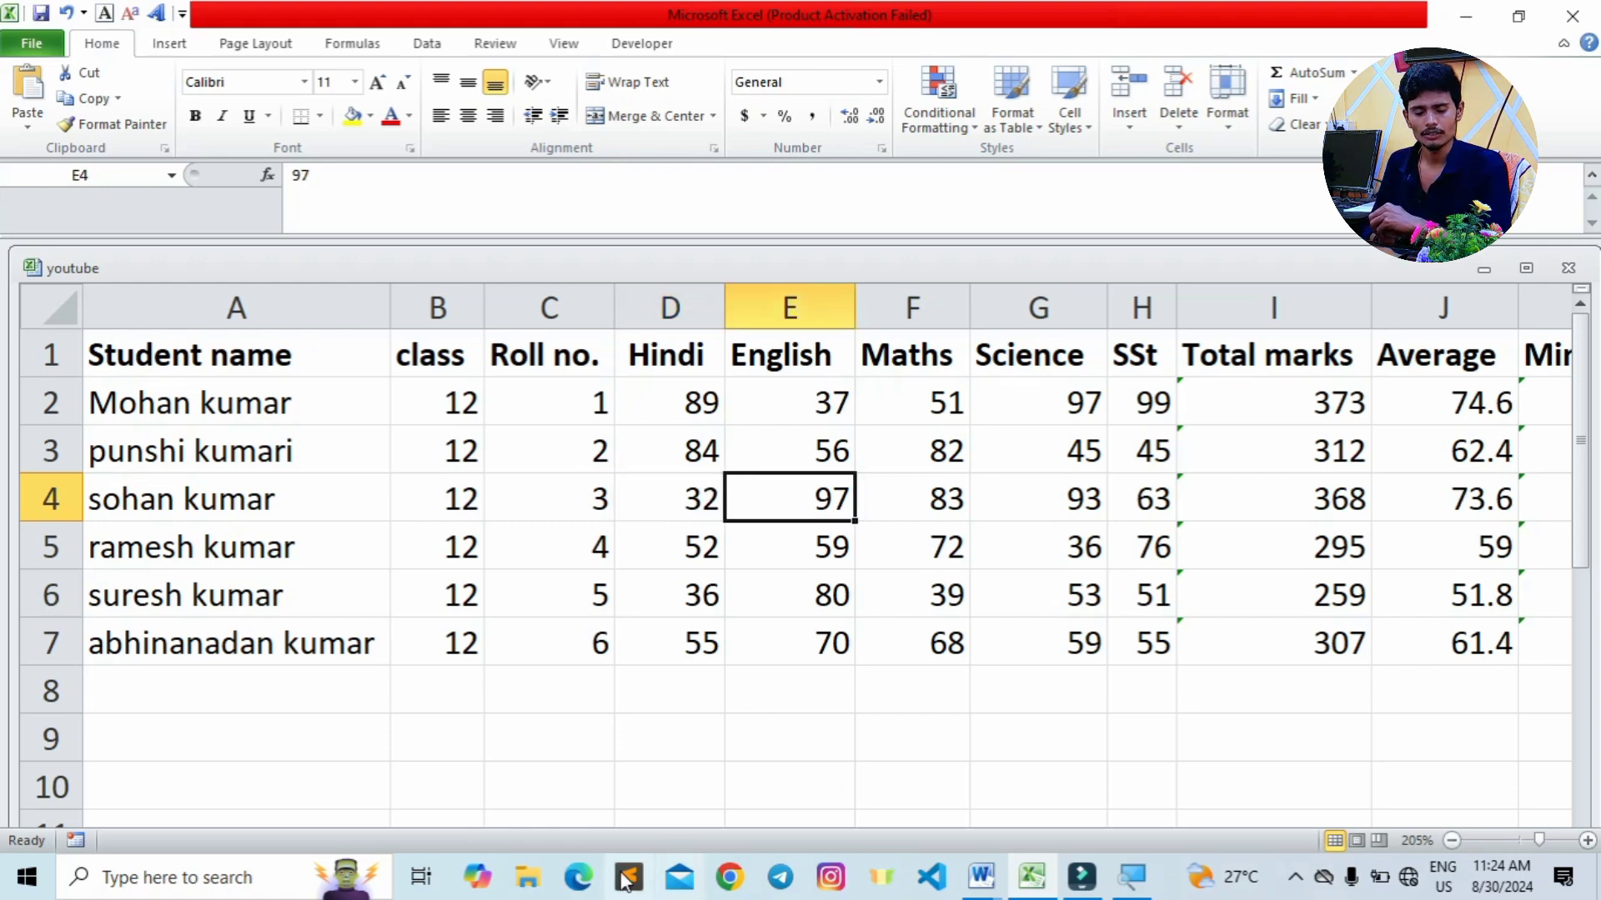
{"action": "left_click_drag", "start_coordinate": [1121, 403], "coordinate": [1288, 642]}
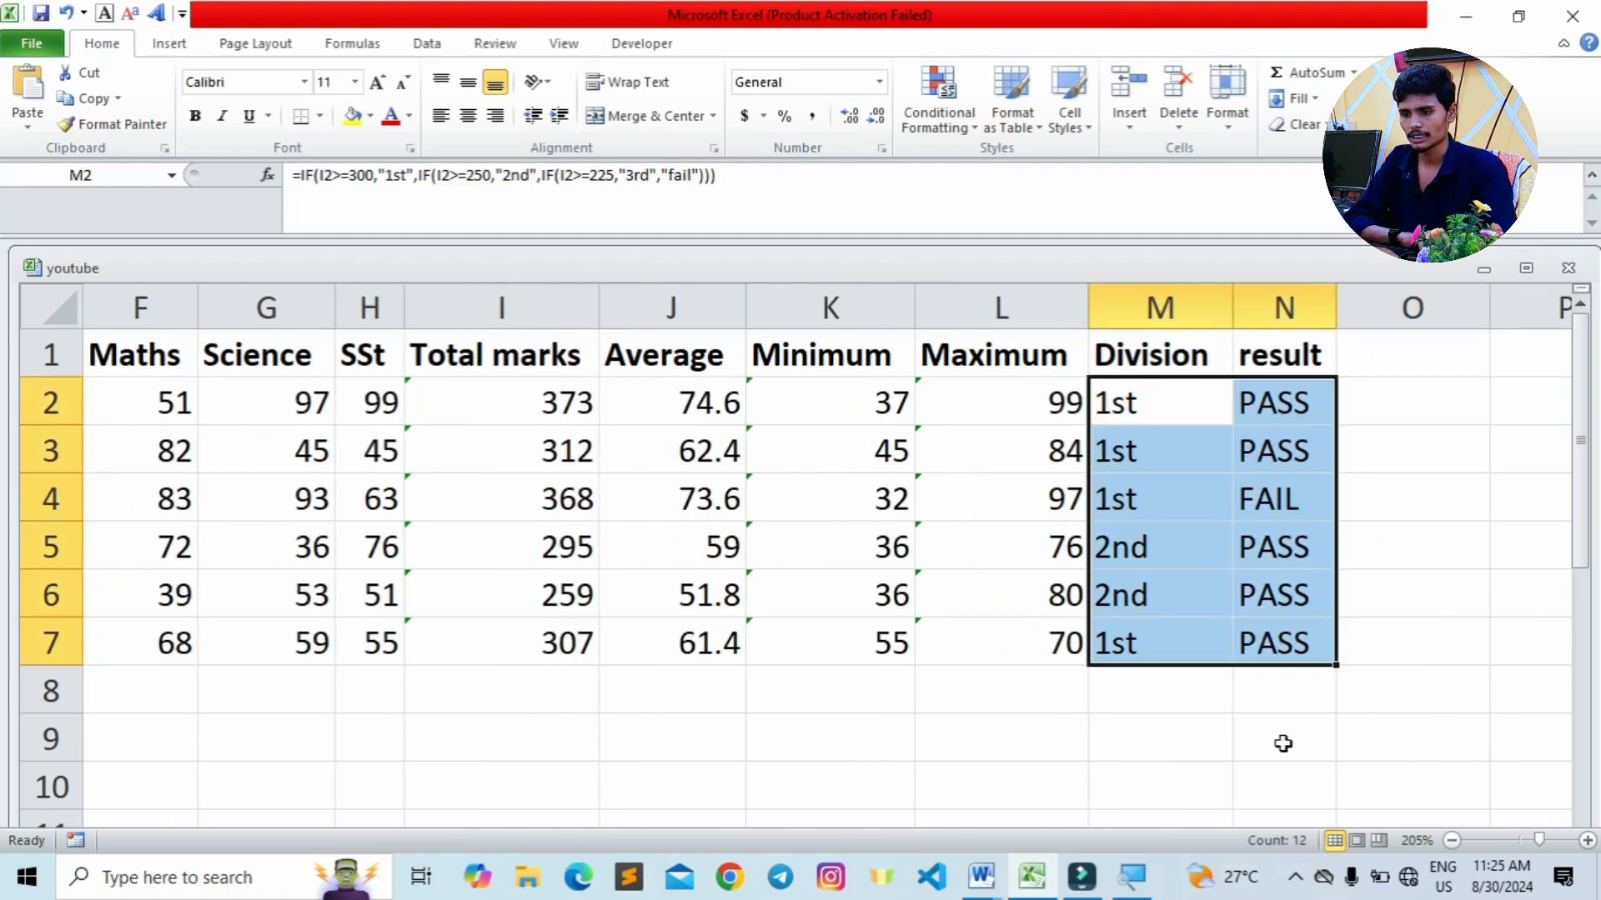